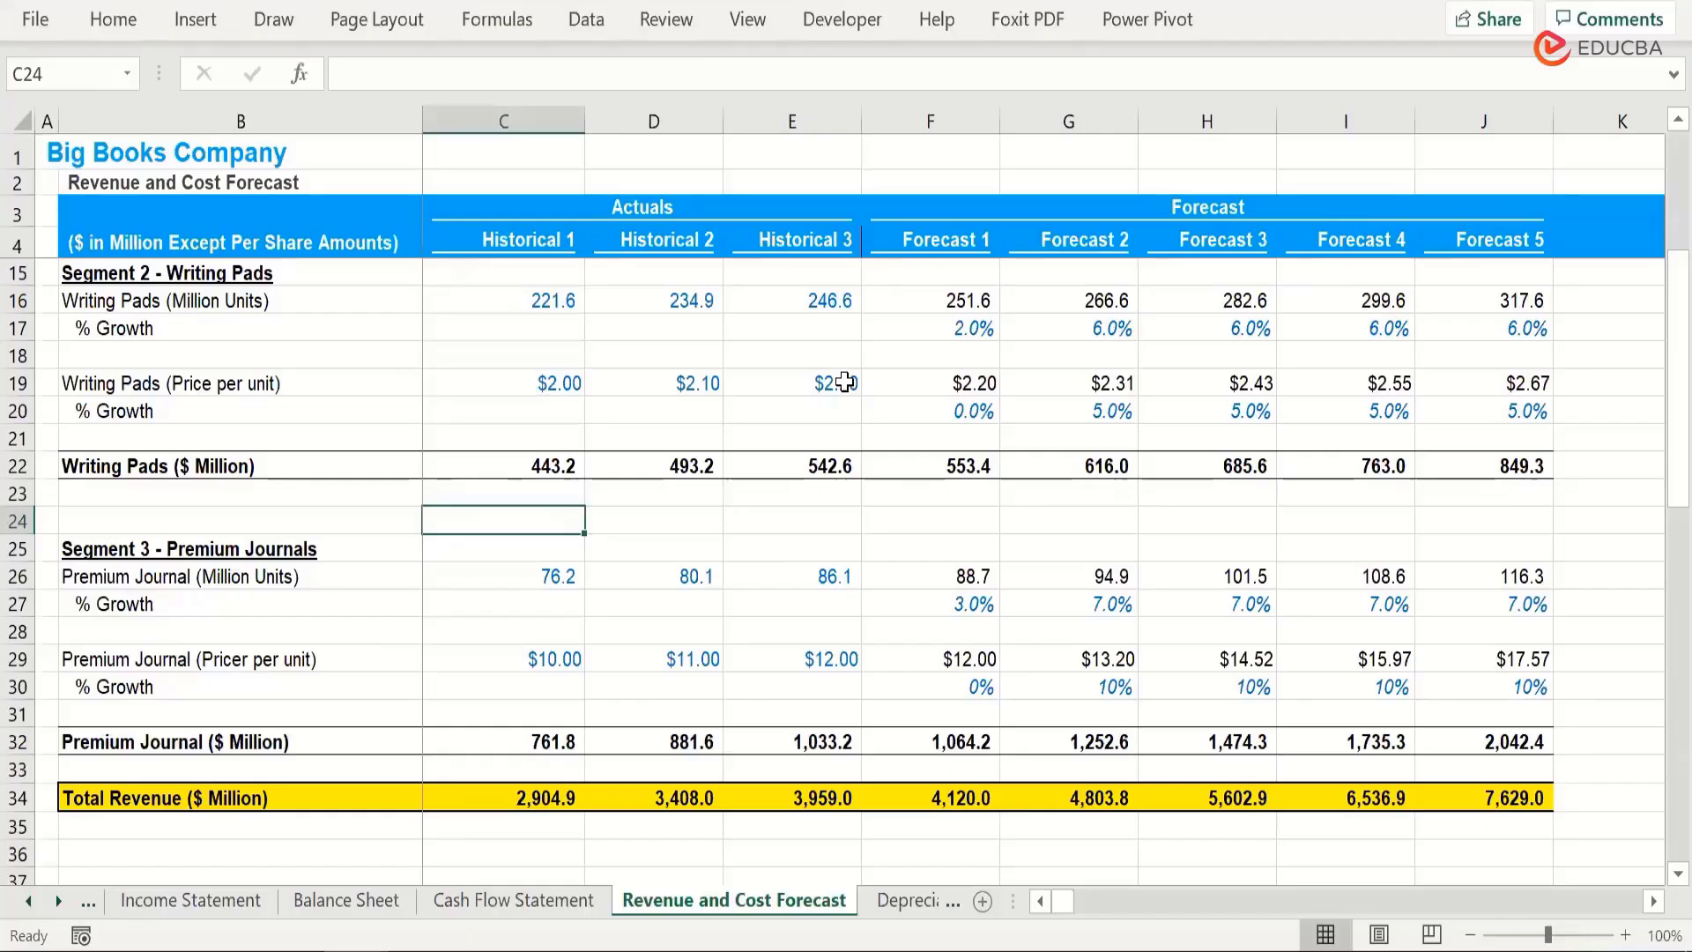
Enter the label 'Cost of Goods Sold (COGS)' in B40, beneath the Cost of Sales Forecast heading.
scroll(828, 631, "down", 5)
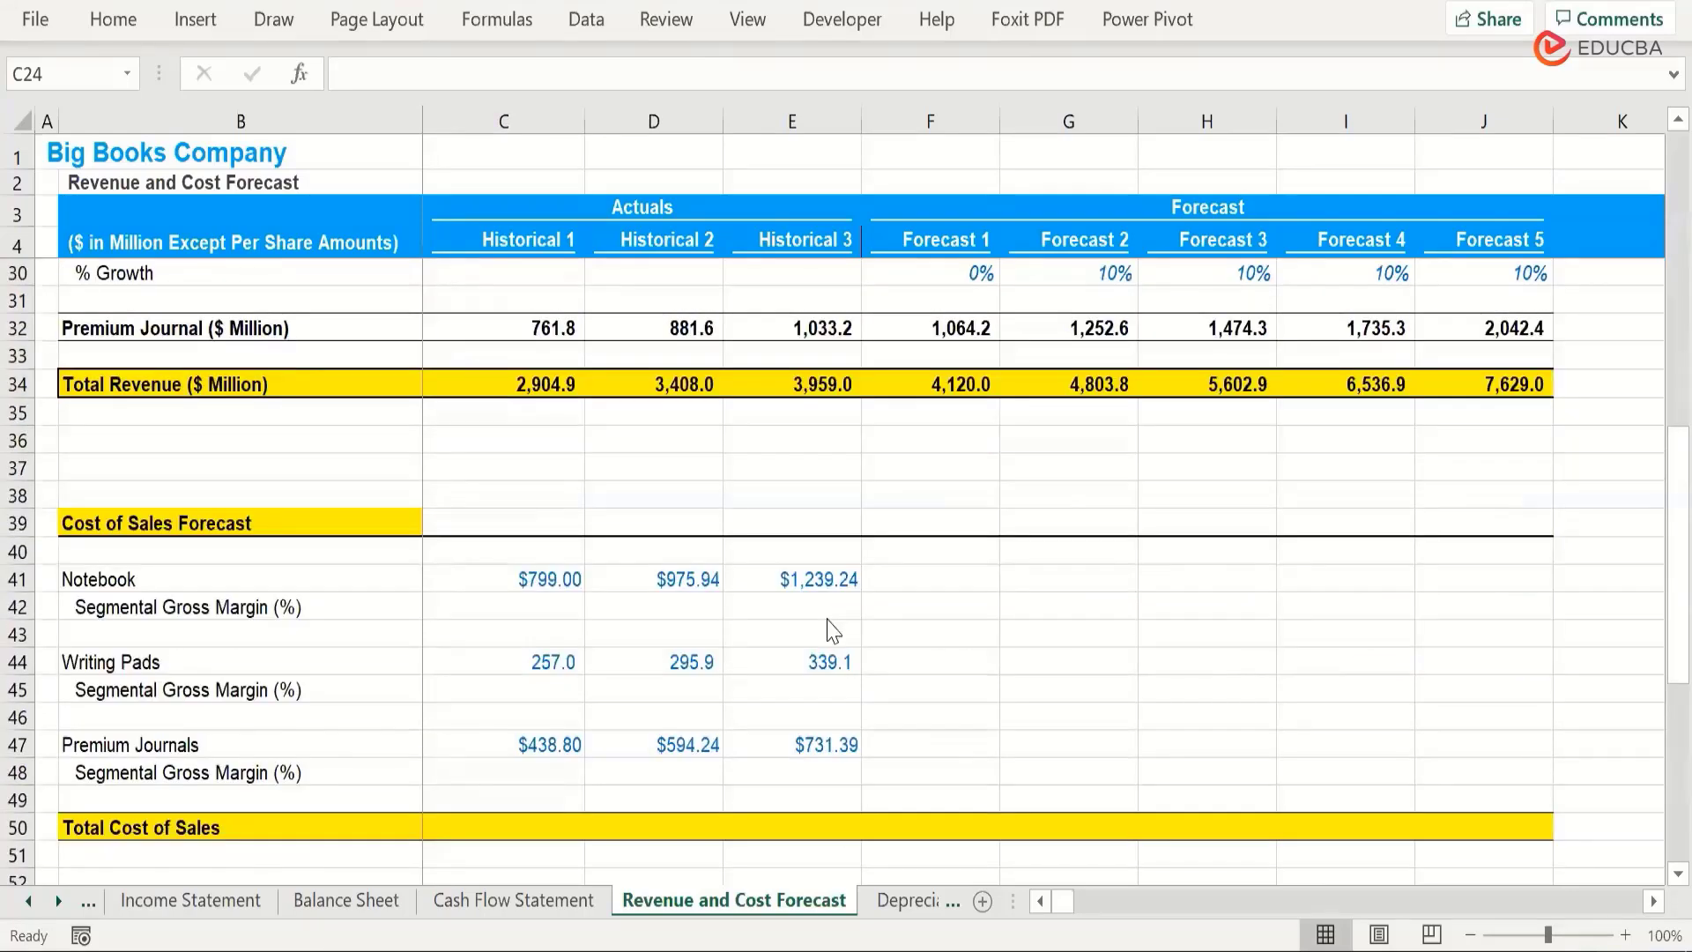
scroll(829, 631, "down", 4)
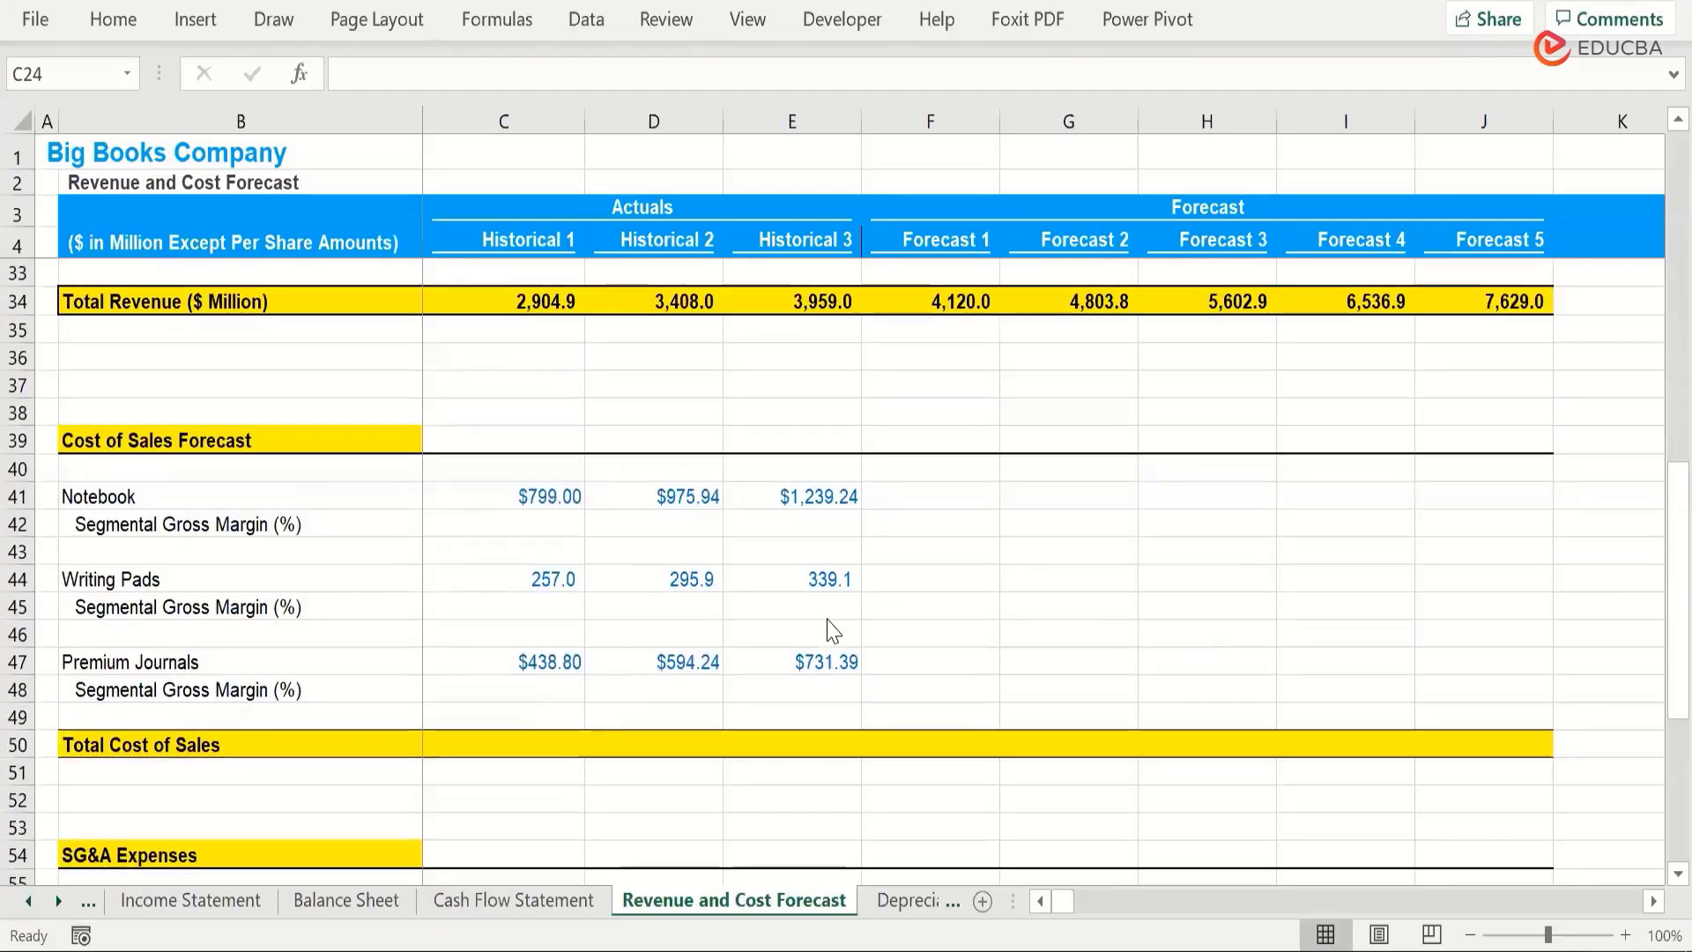
scroll(832, 631, "up", 3)
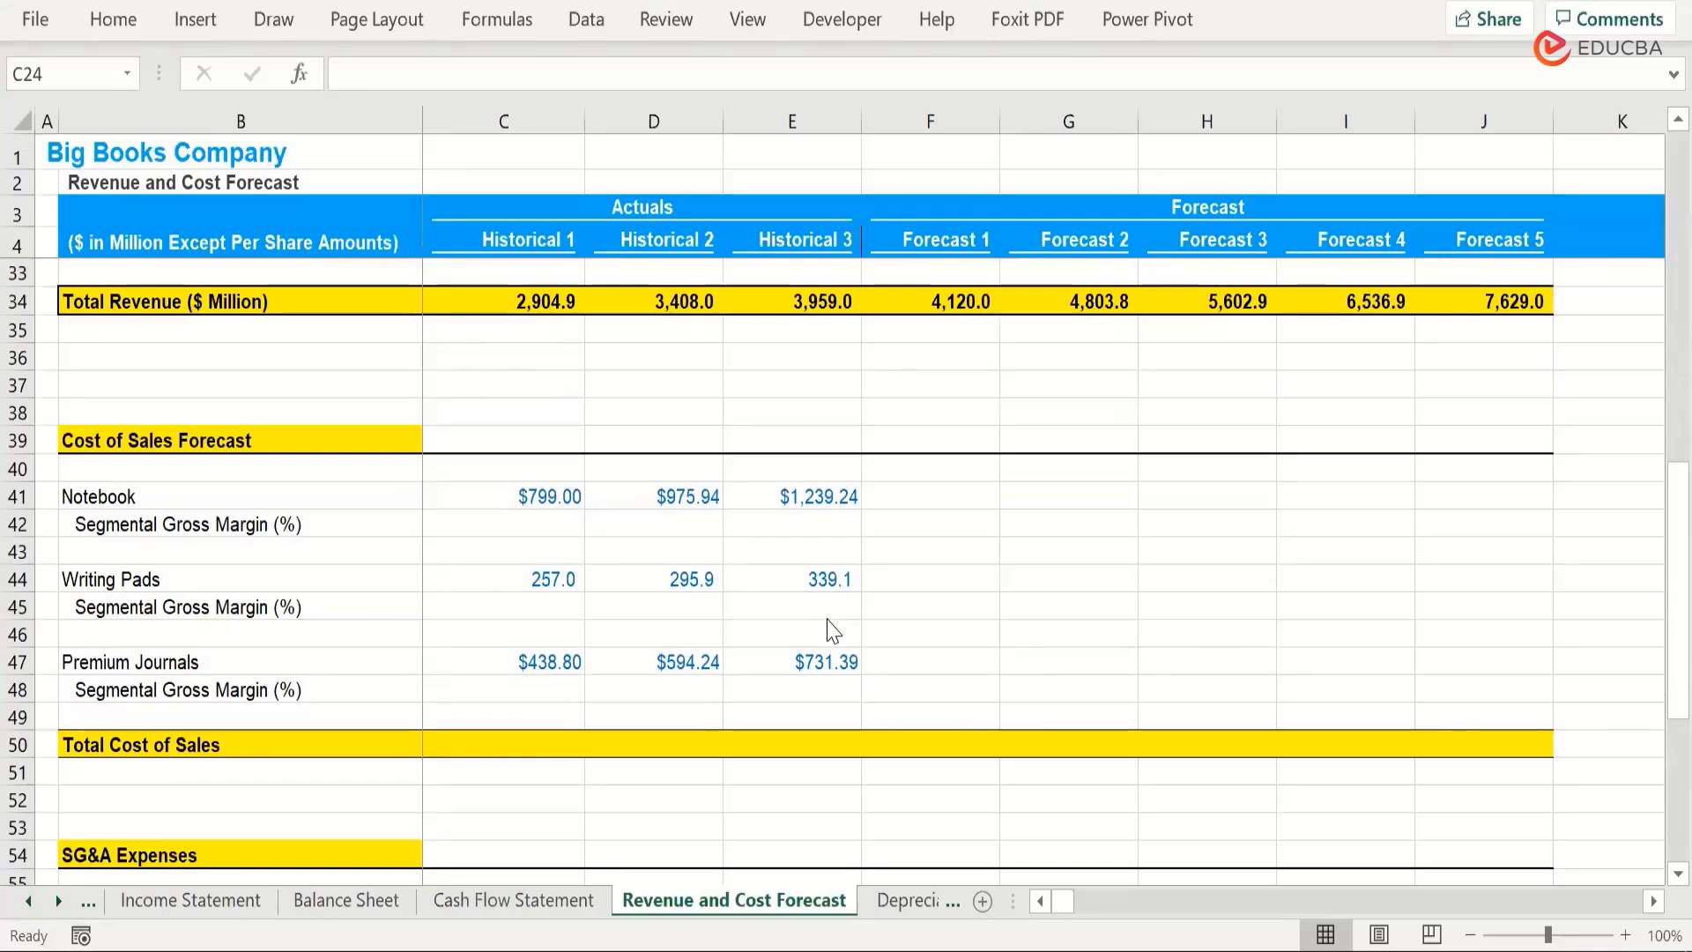
scroll(832, 631, "down", 3)
scroll(832, 631, "up", 2)
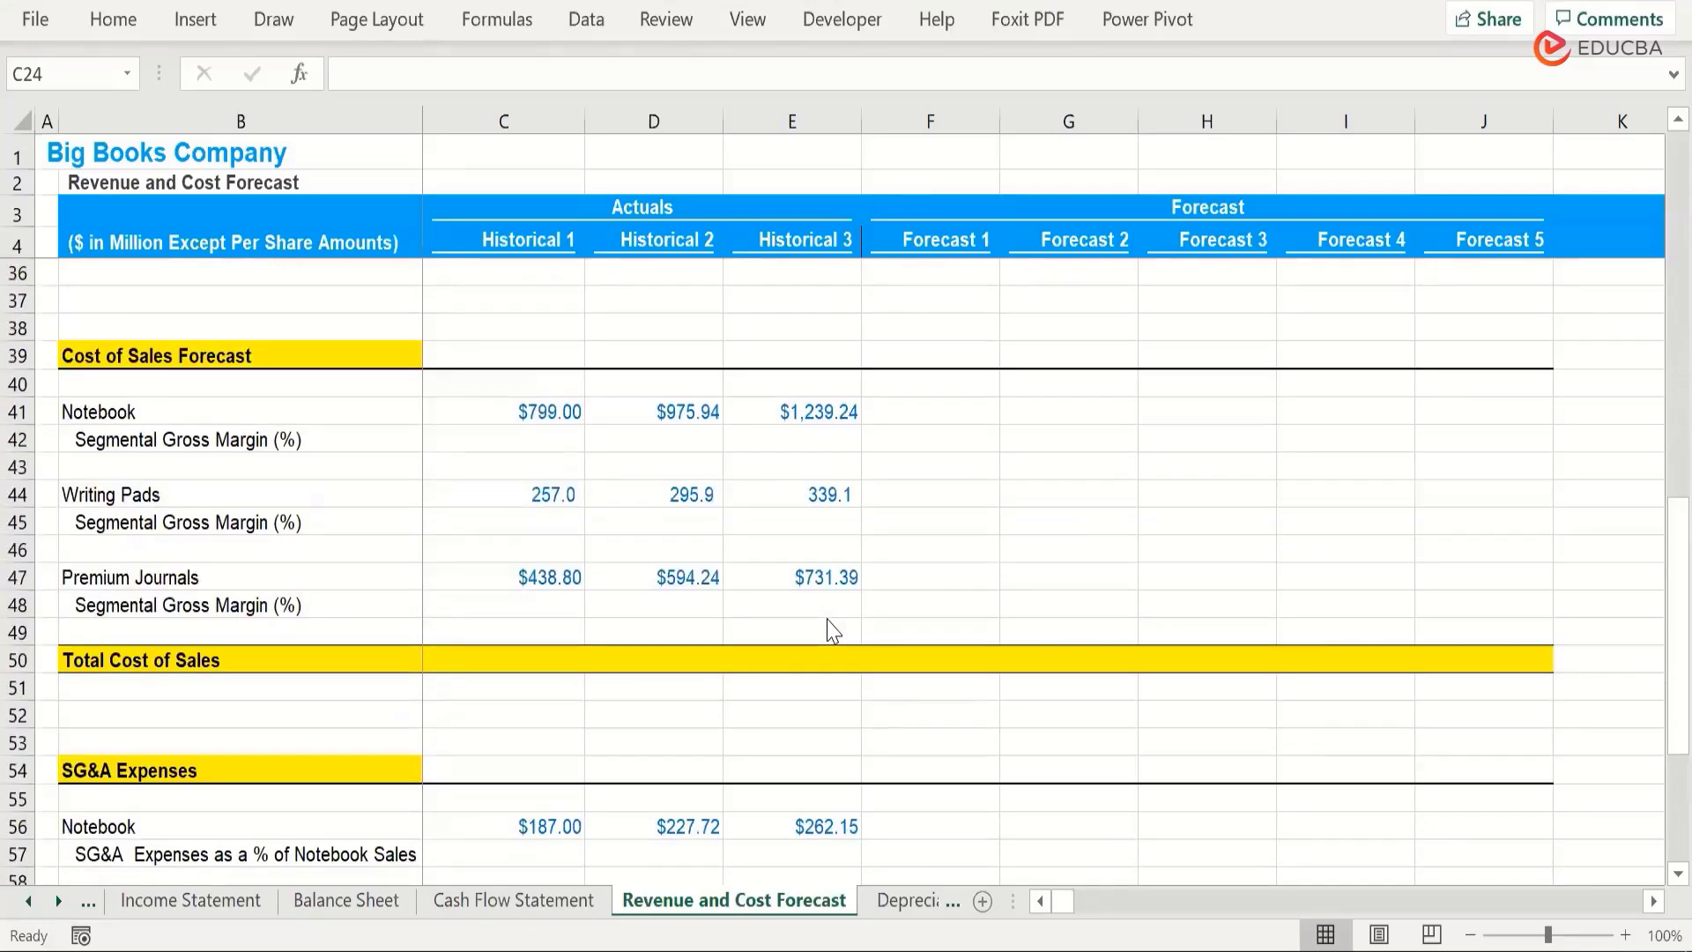
scroll(634, 510, "right", 10)
scroll(635, 510, "left", 10)
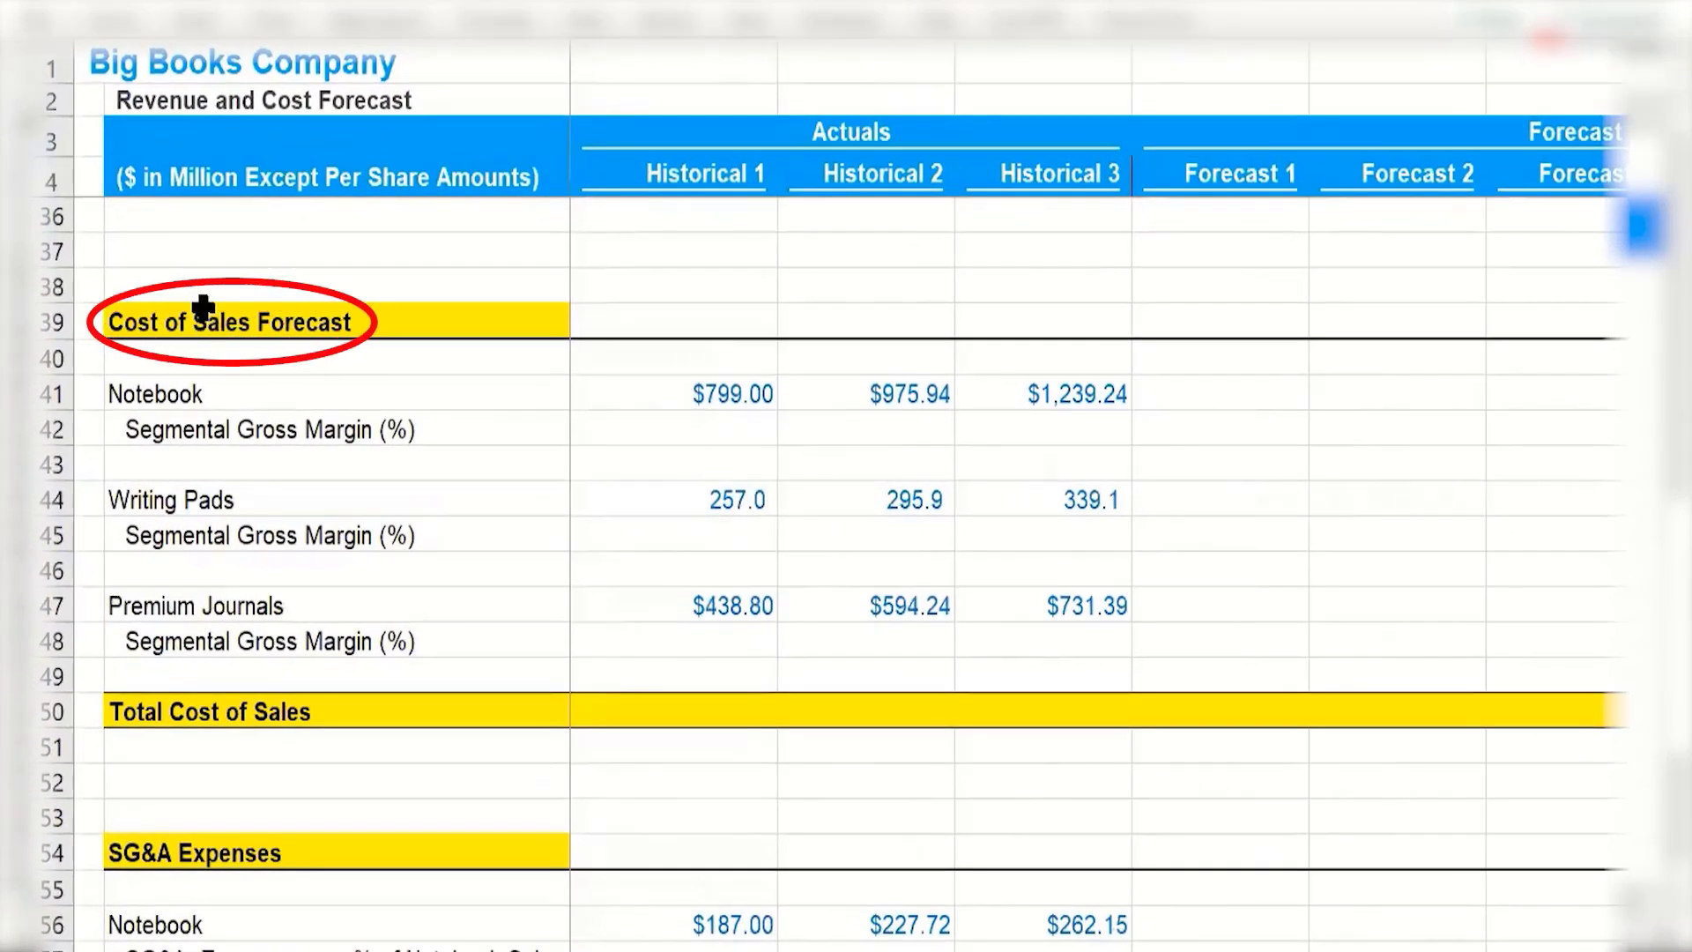
left_click(668, 309)
key("Down")
key("Left")
type("Cost of Good")
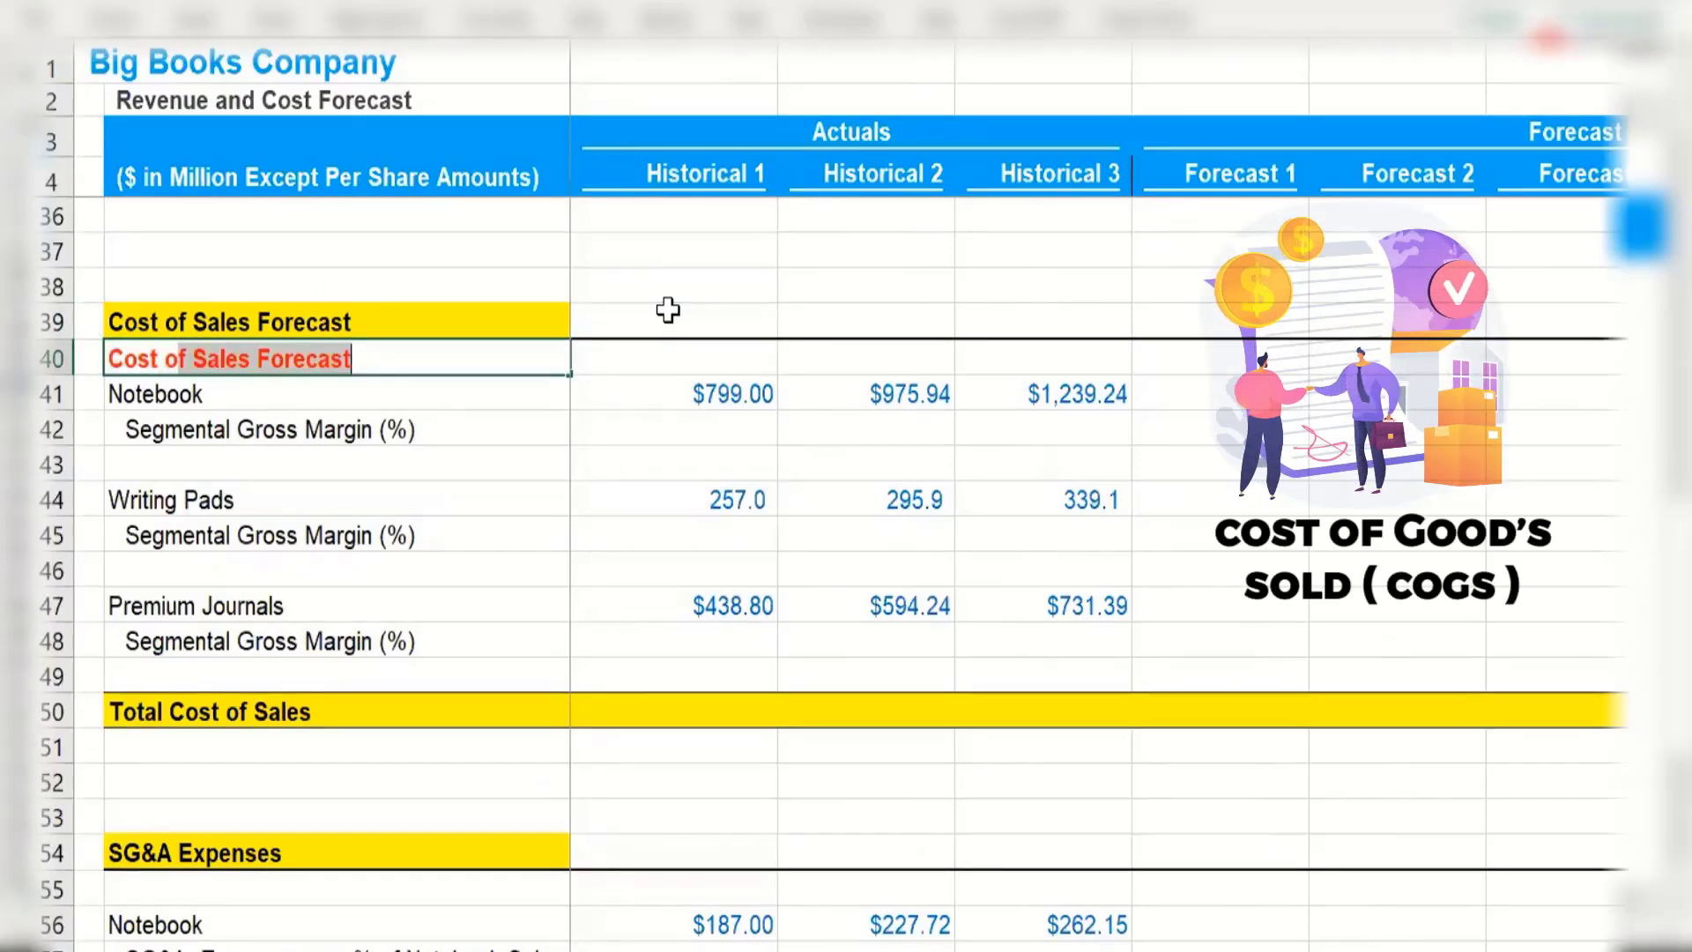
type(" s S")
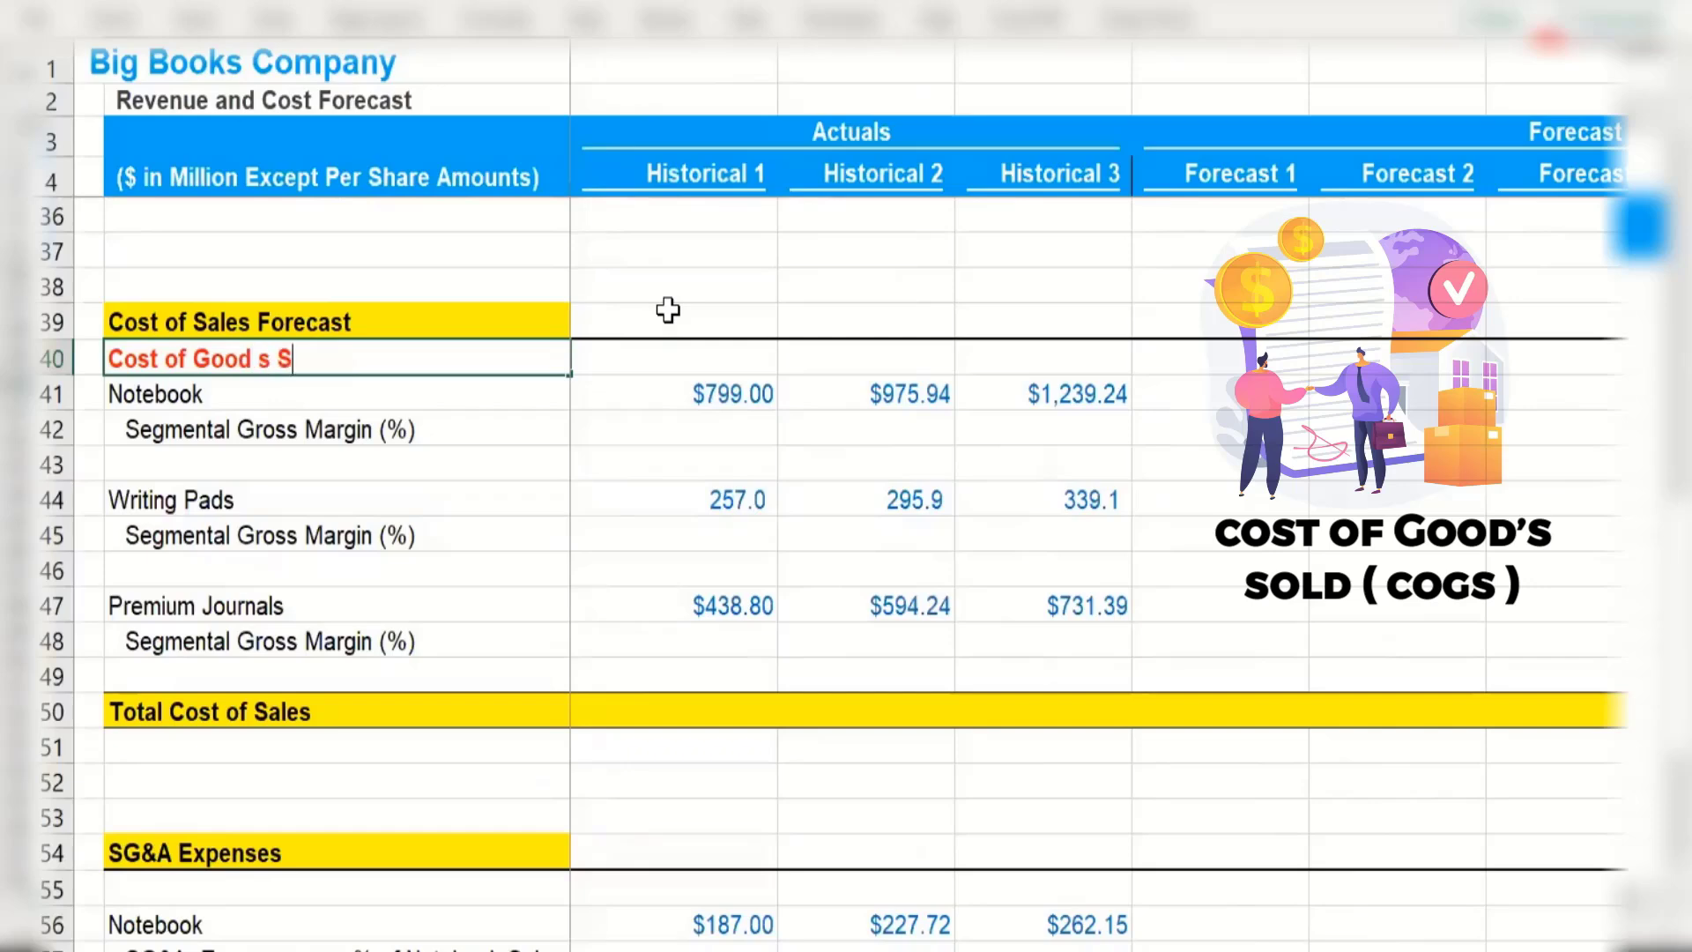
type("old (COGS)")
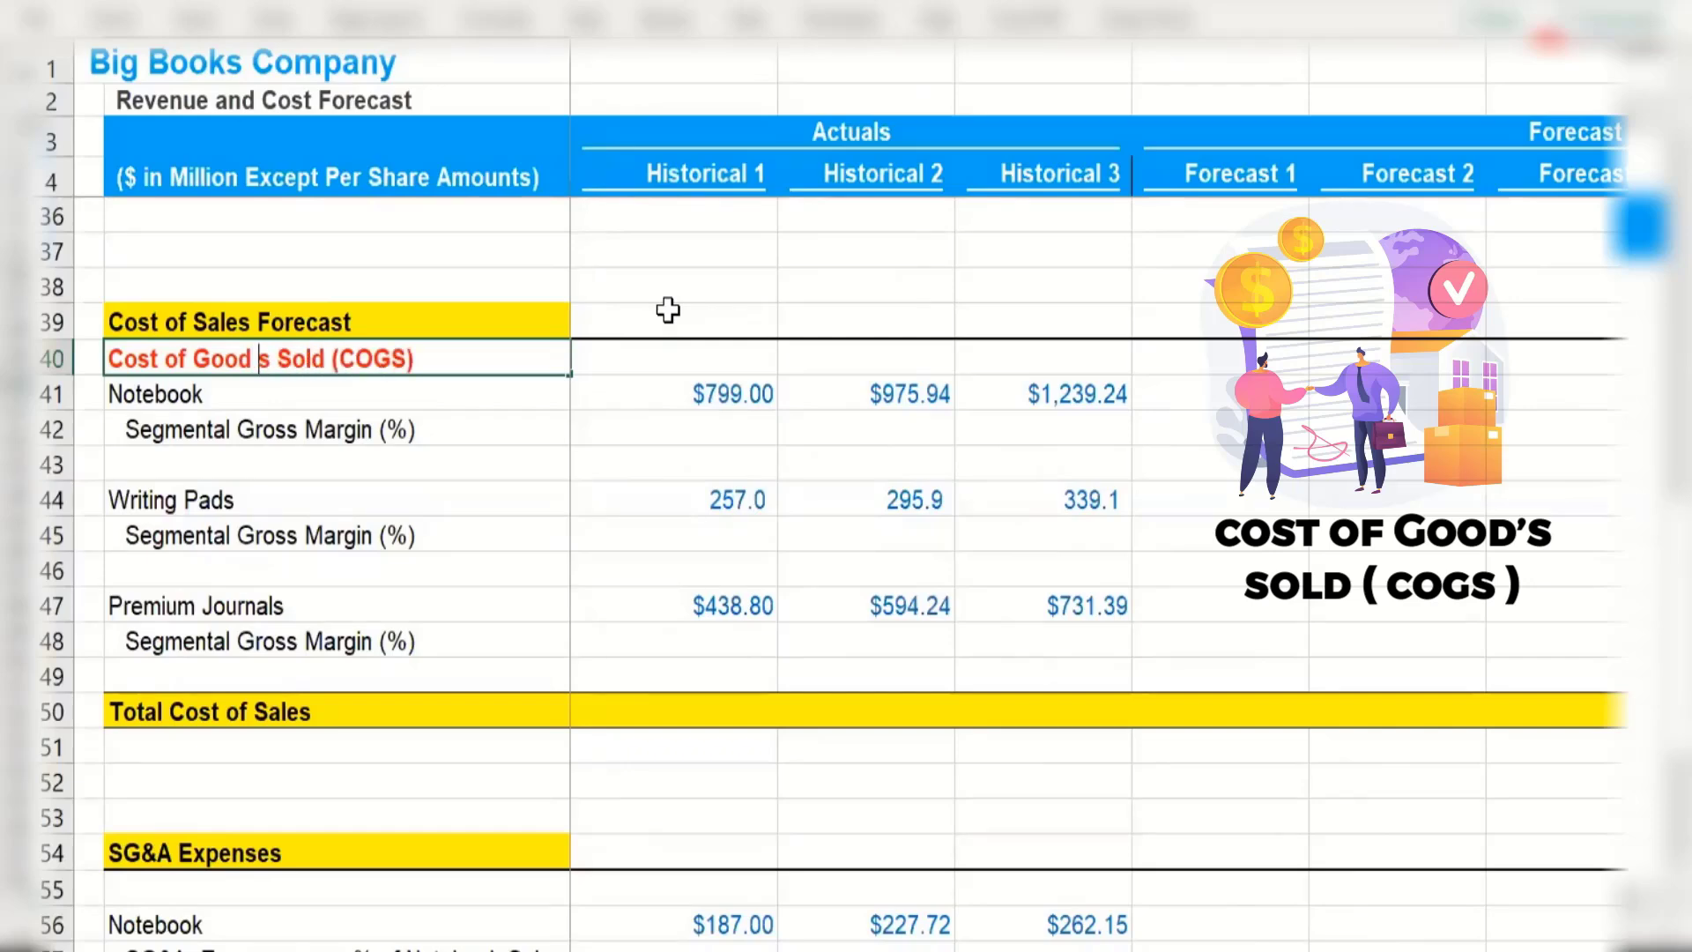
key("Return")
key("Up")
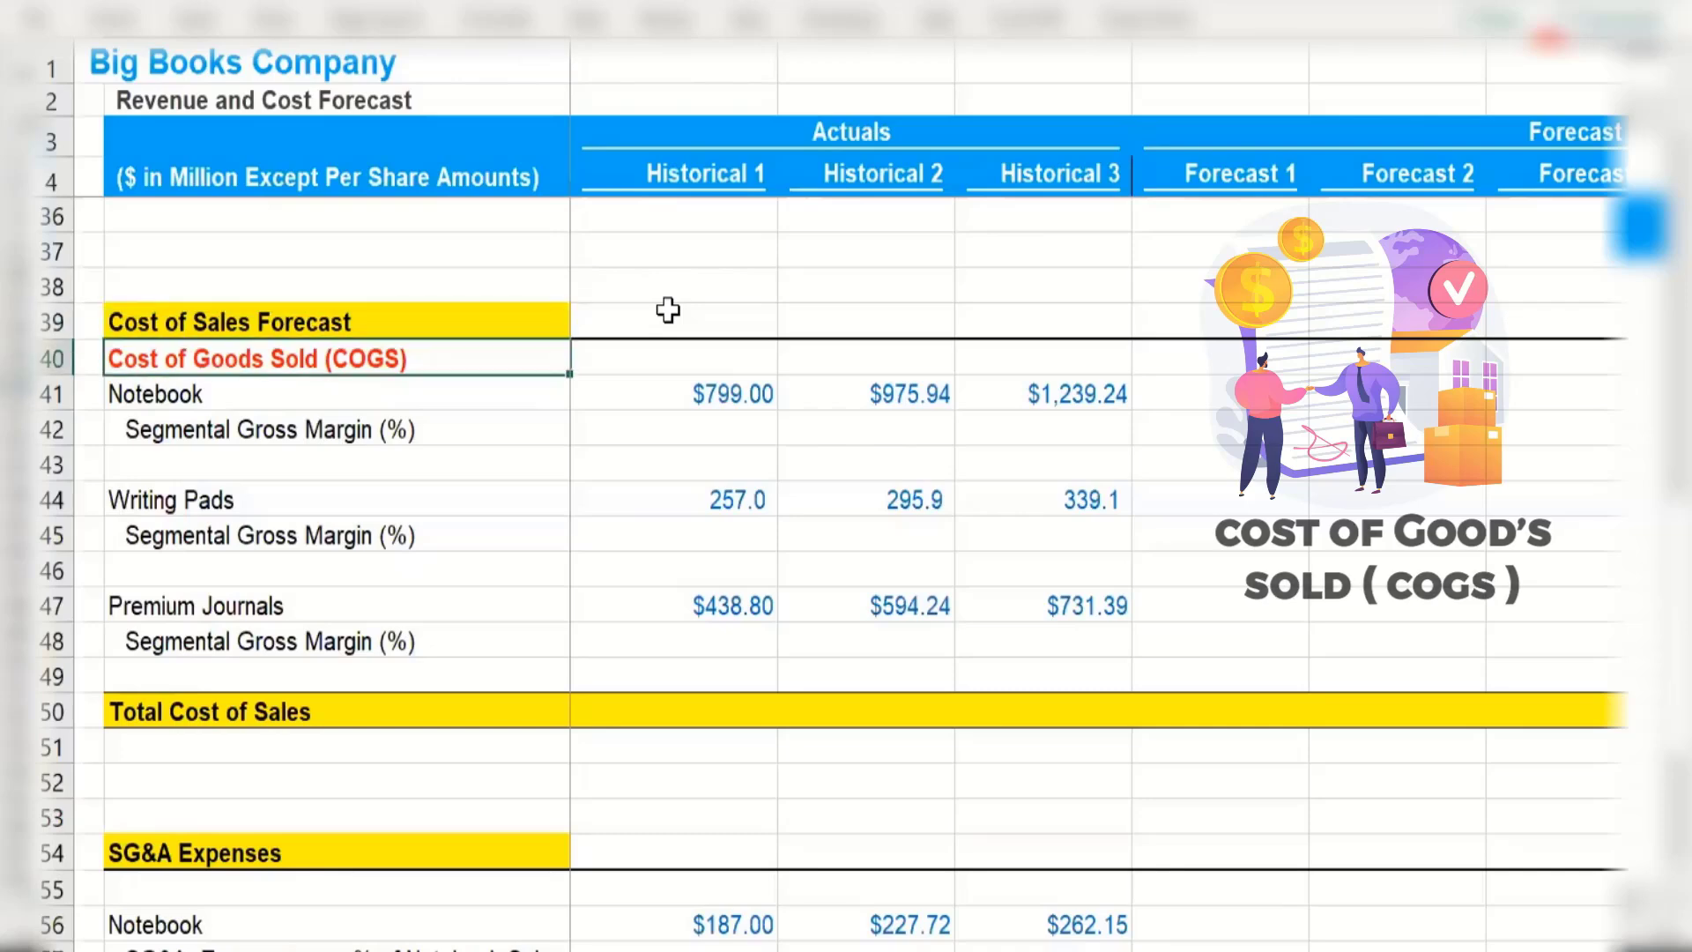
key("Down")
Type 'Selling, General & Administrative Expenses' in B55 under SG&A Expenses and make it bold.
scroll(625, 506, "down", 2)
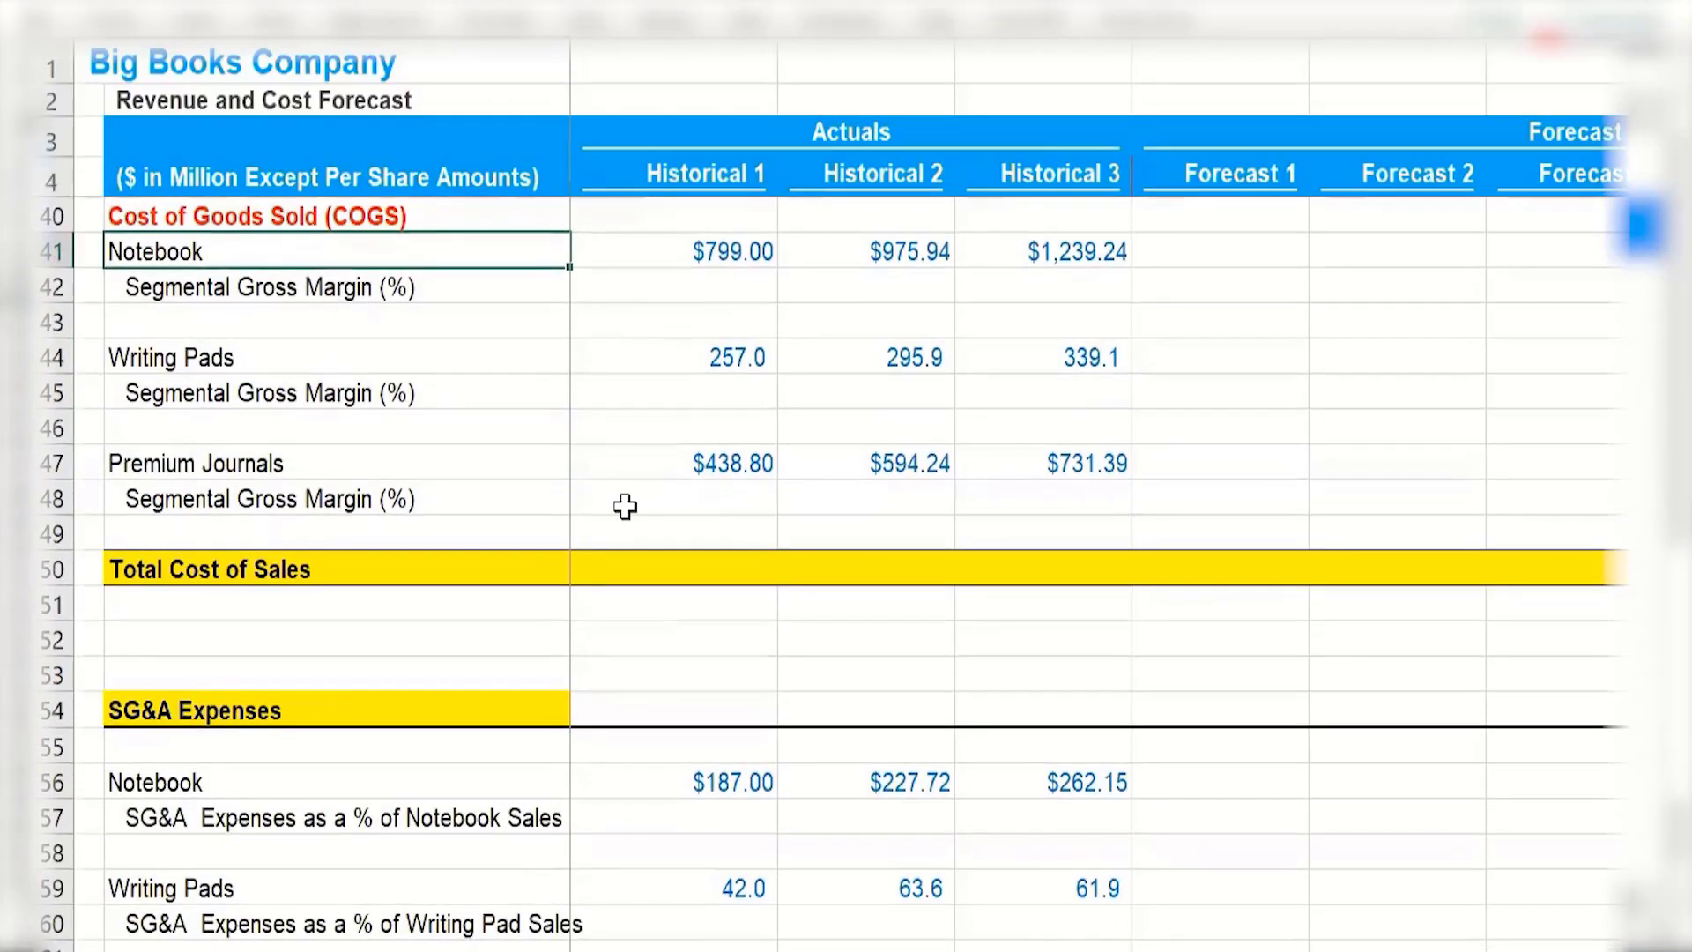
left_click(344, 700)
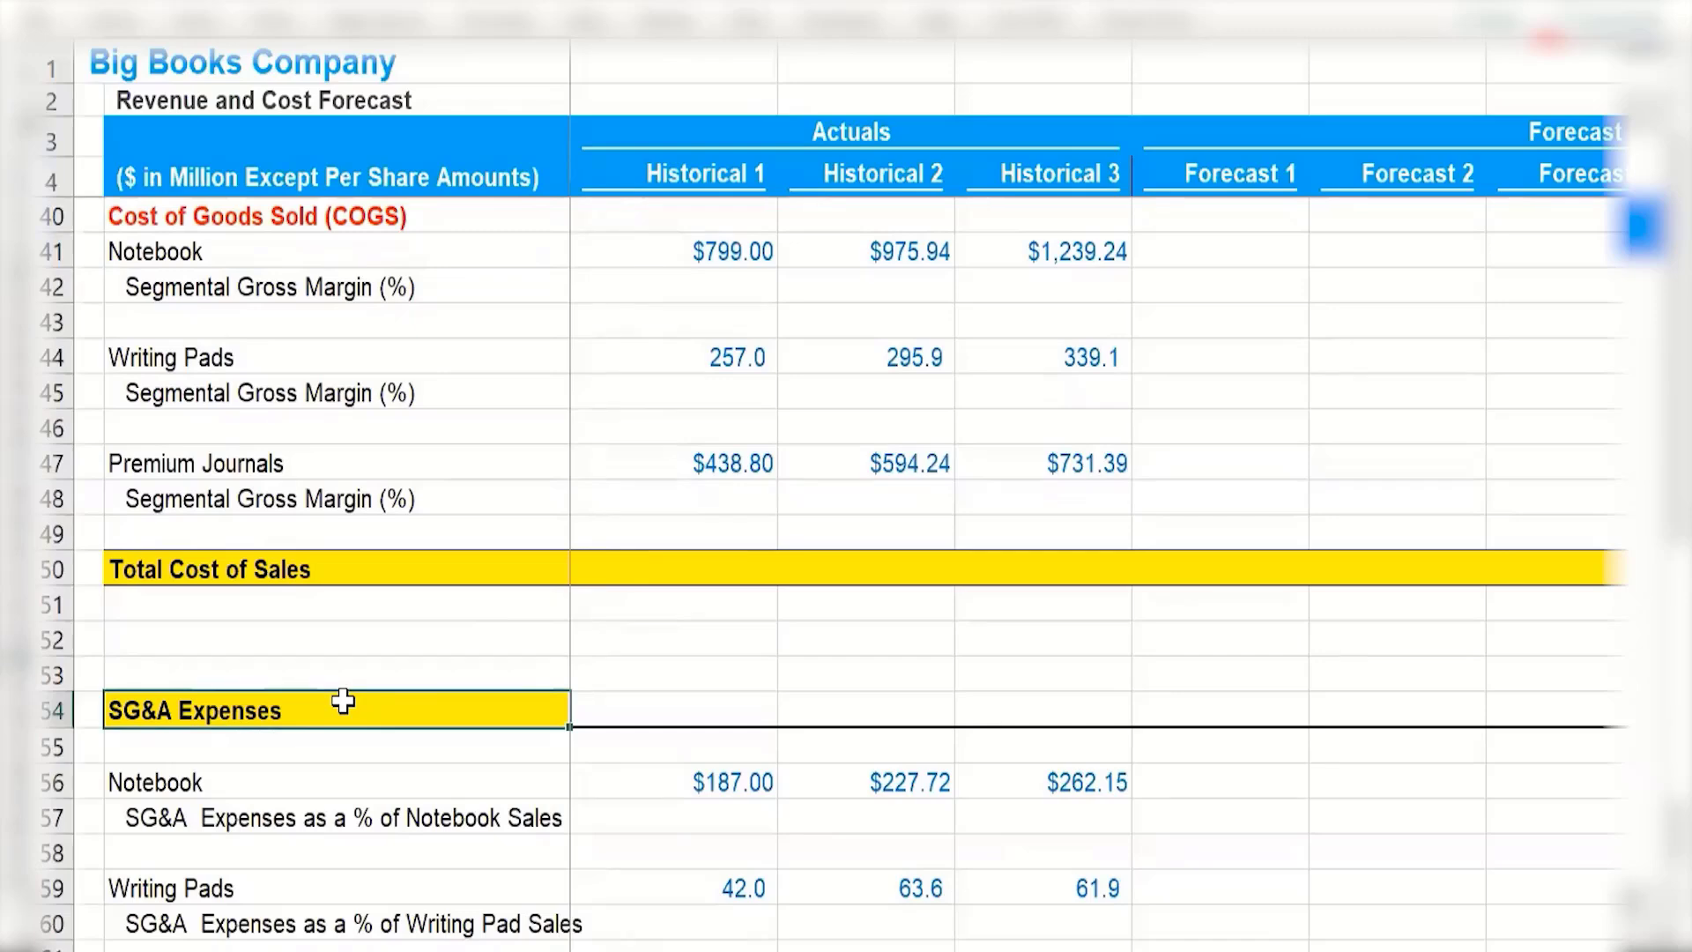
key("Down")
type("Selling, G")
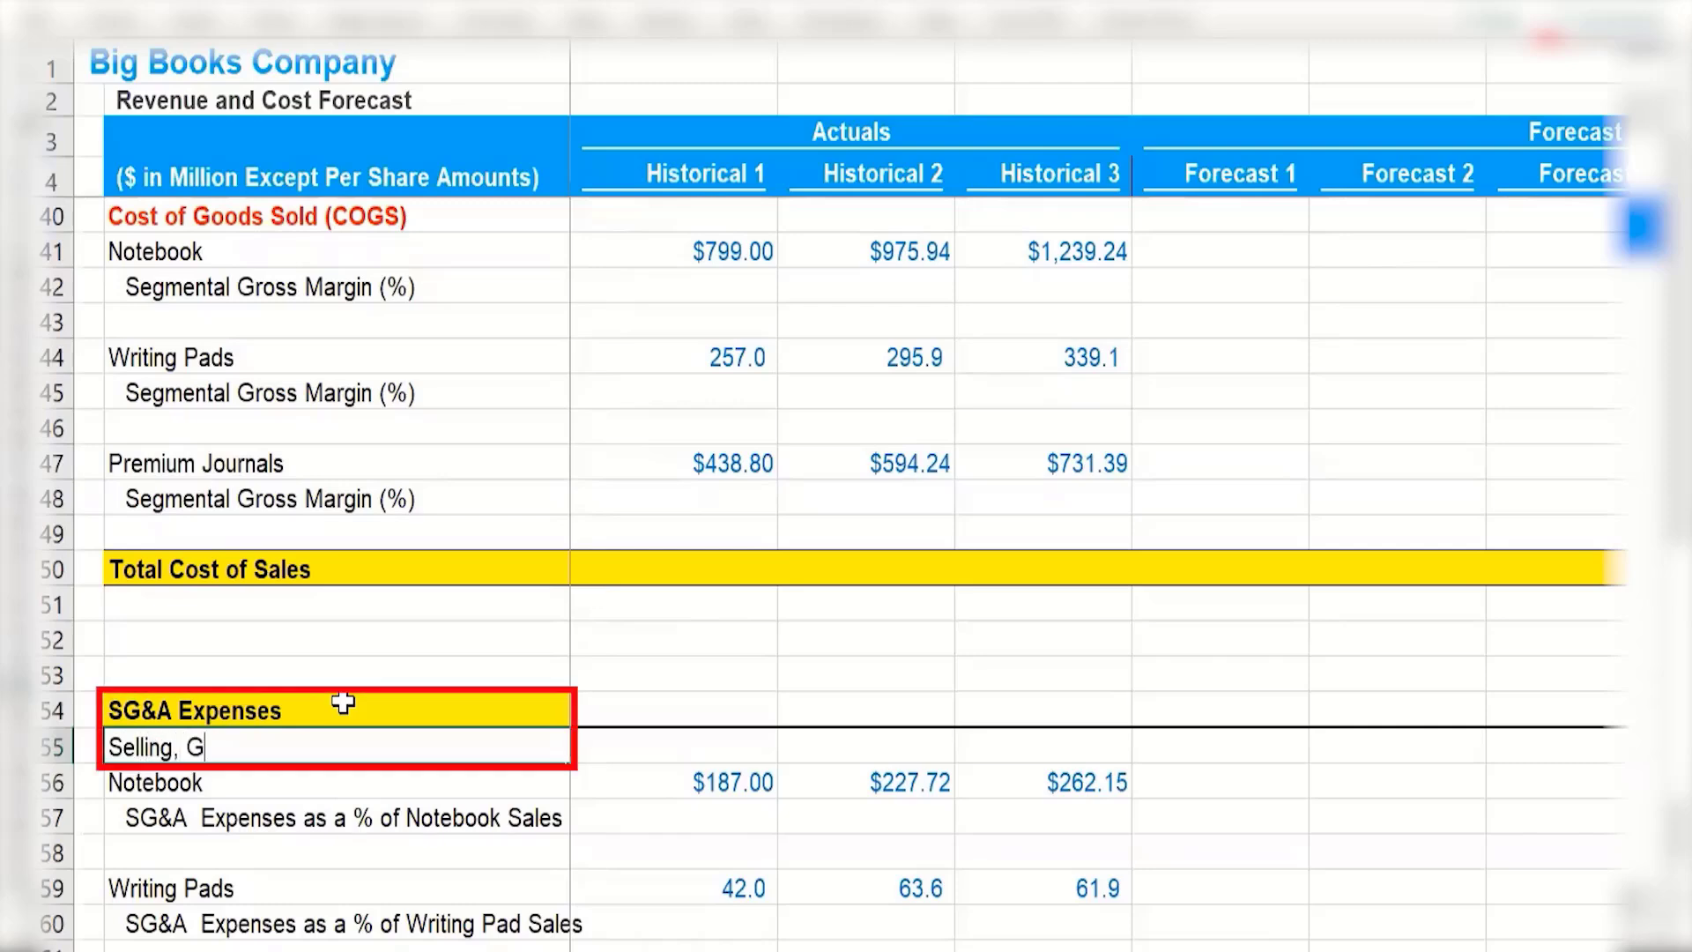
type("eneral & Ad")
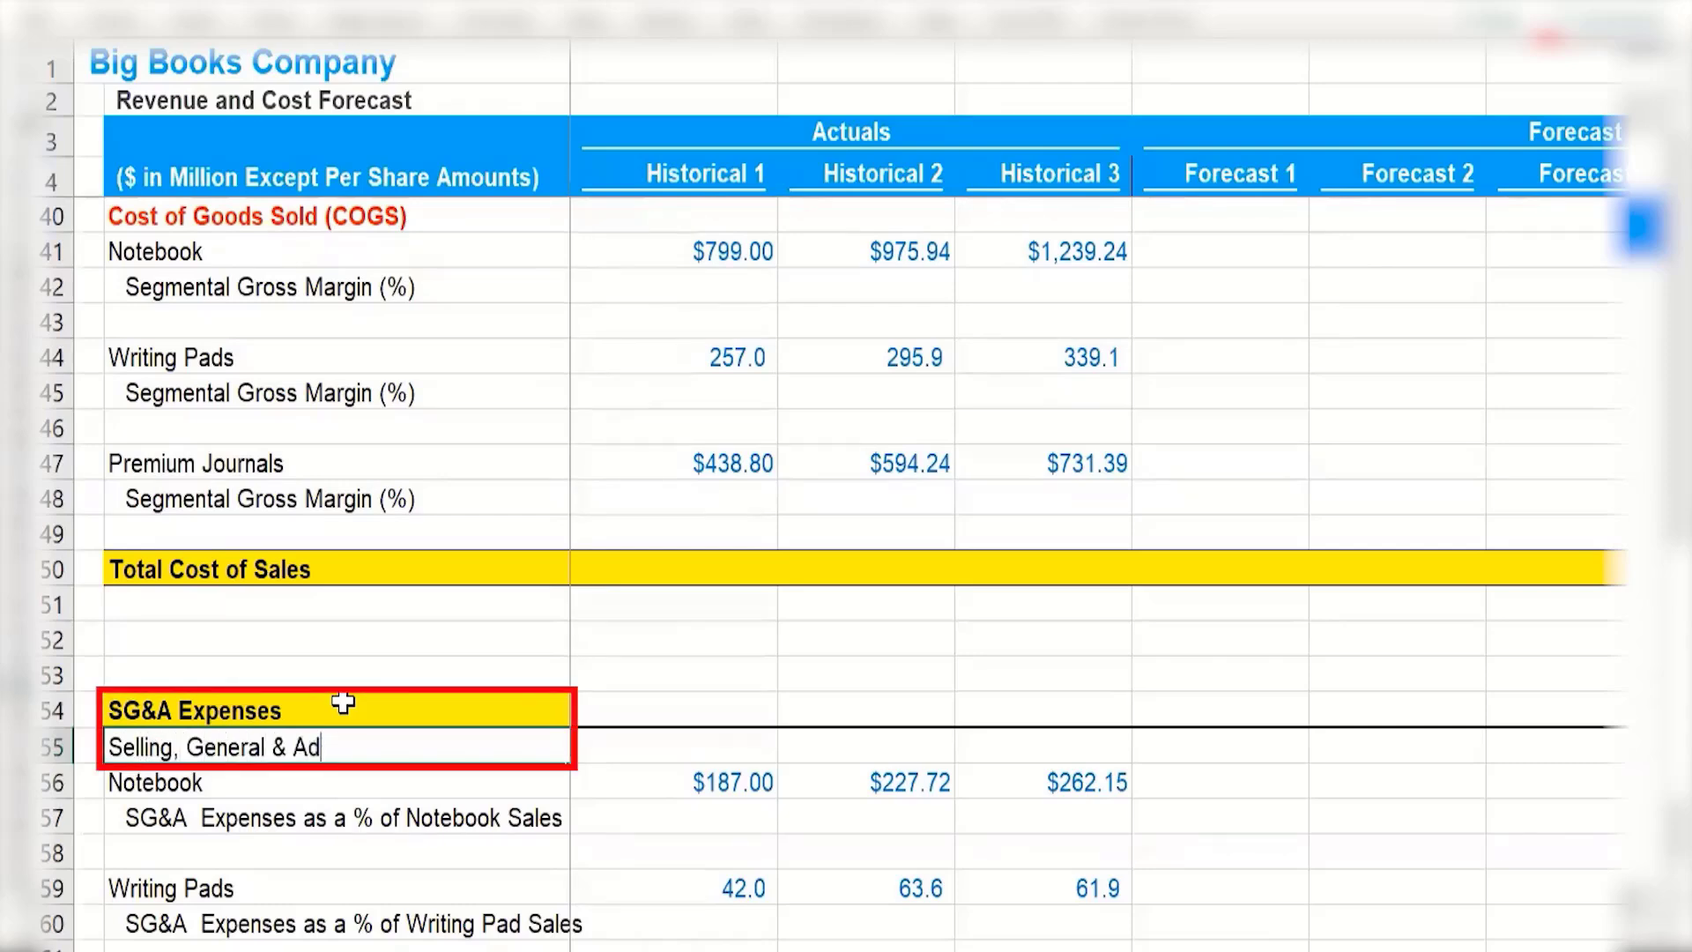
type("ministrative ")
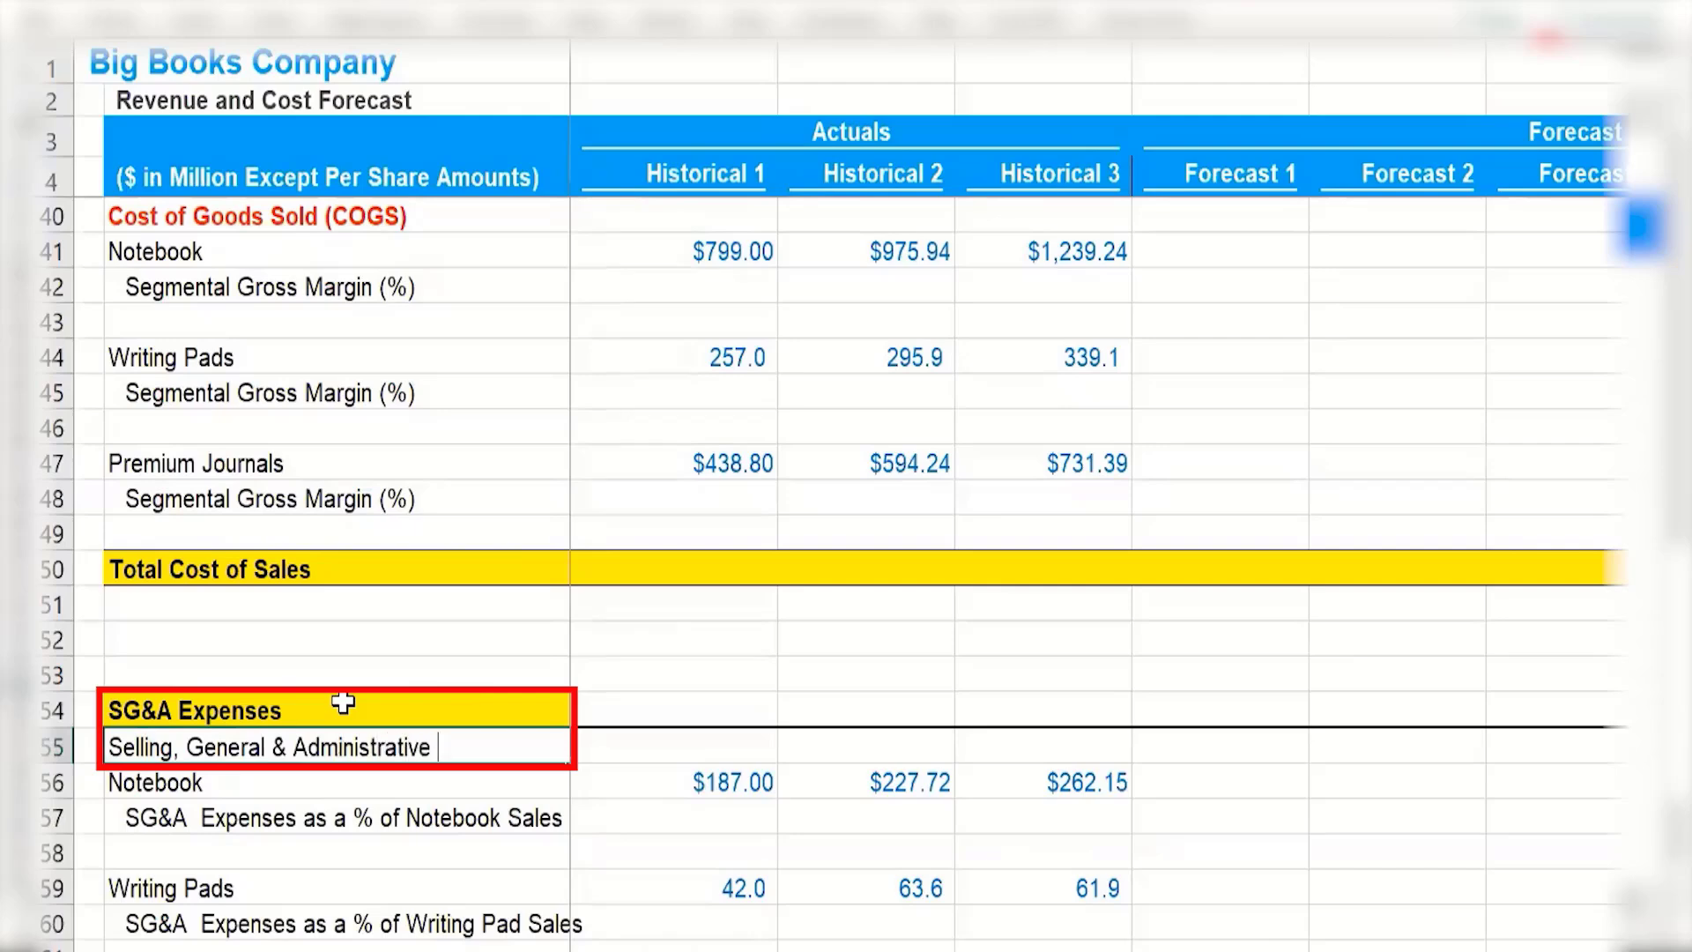
type("Expenses")
key("ctrl+Return")
key("ctrl+b")
scroll(343, 702, "down", 4)
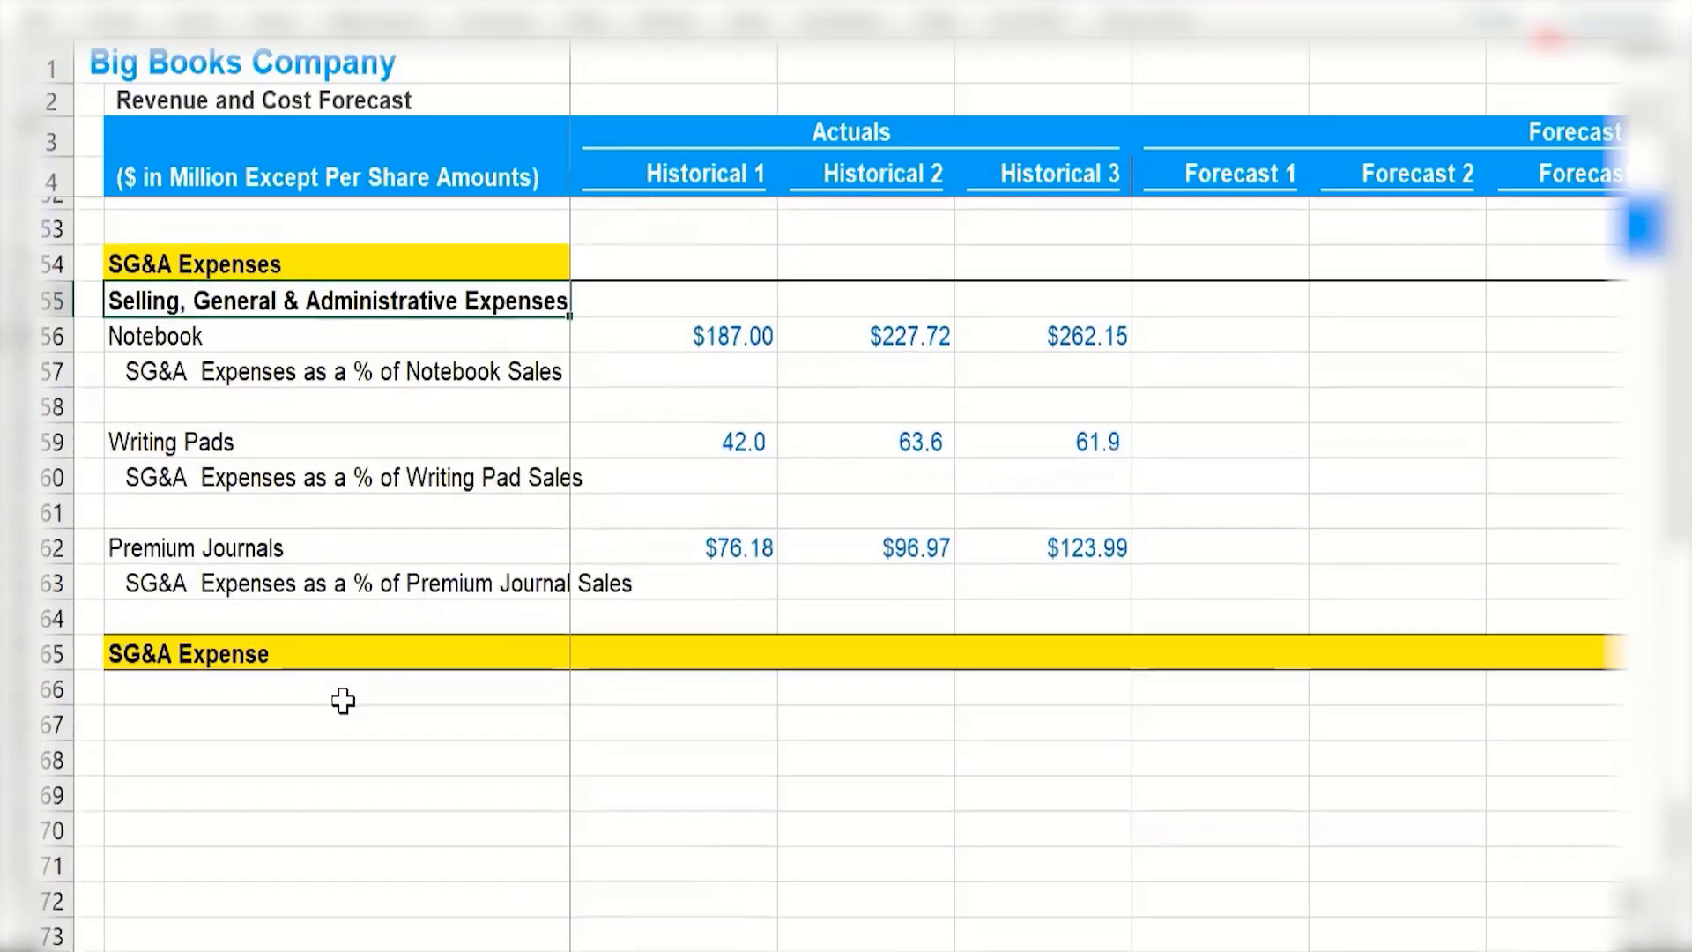
Bring up the case study's segment growth paragraphs (Premium Journal 3% next year, then 7%).
scroll(343, 703, "up", 4)
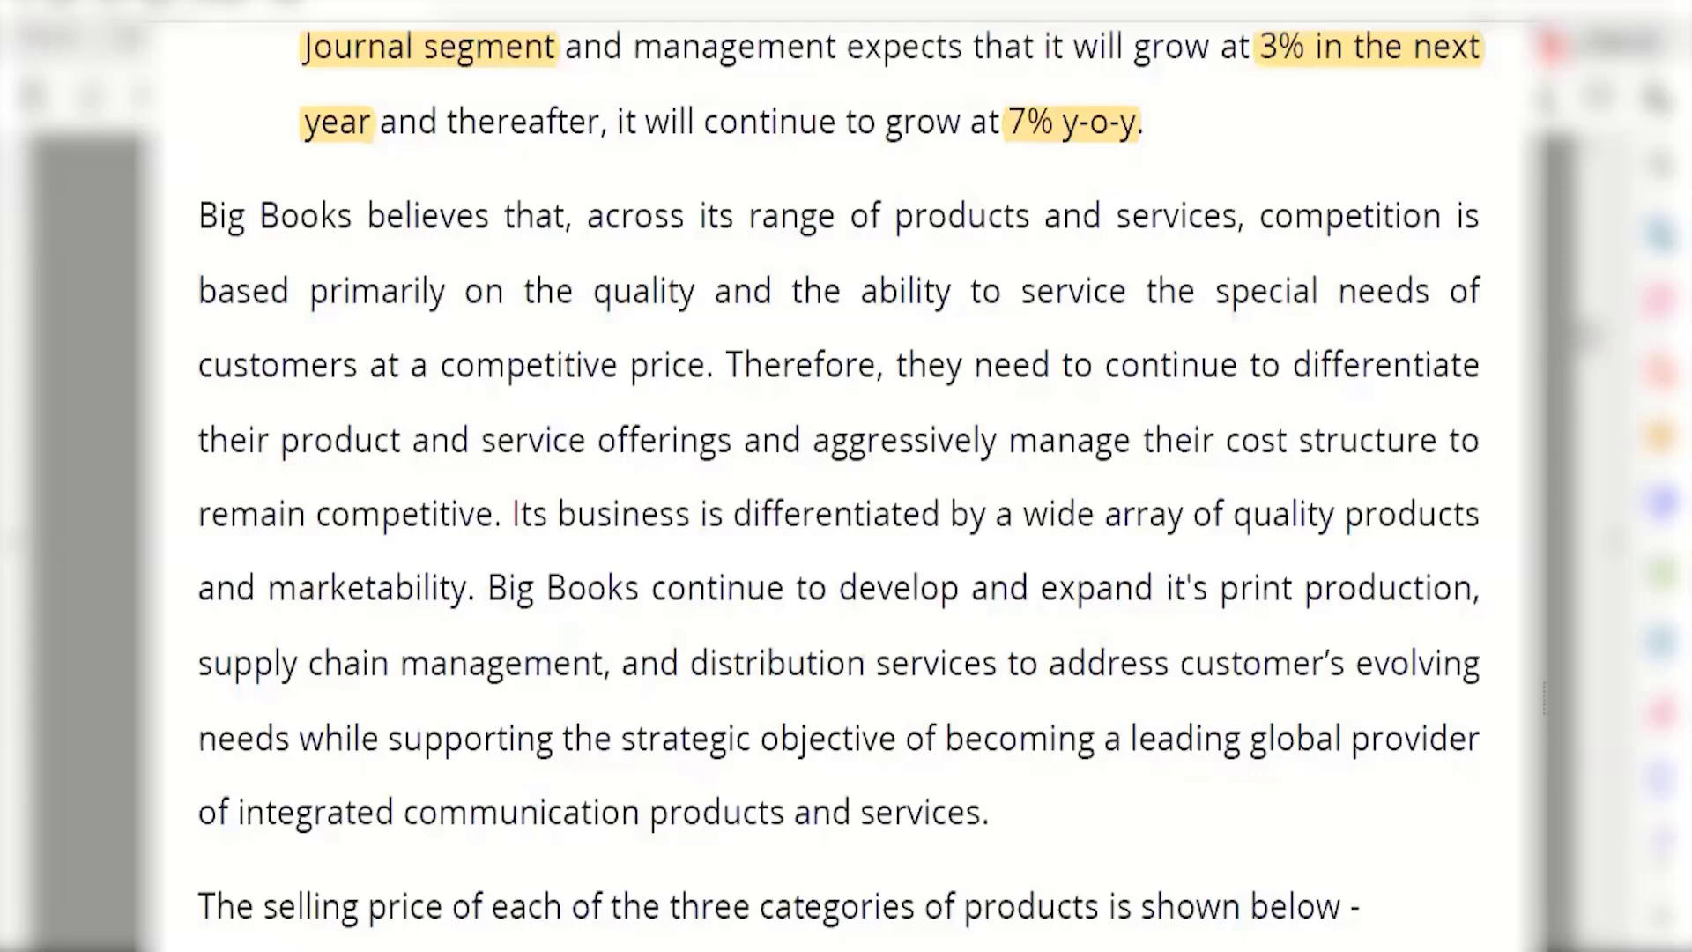
scroll(837, 484, "down", 5)
scroll(837, 485, "down", 4)
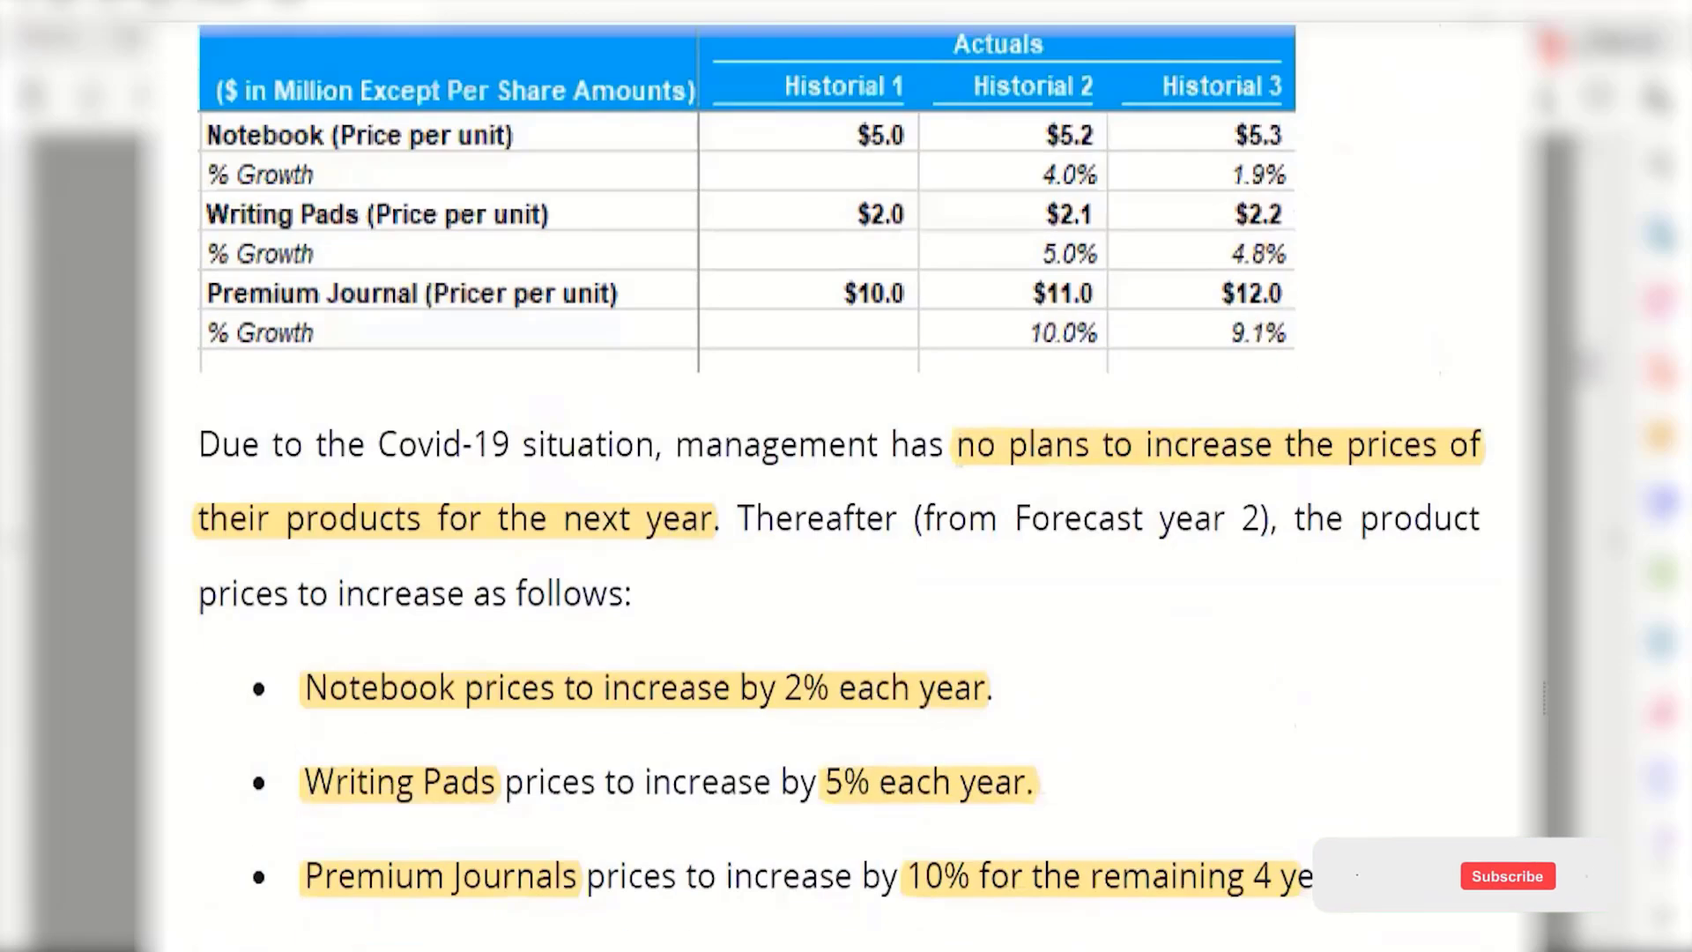
scroll(837, 484, "up", 1)
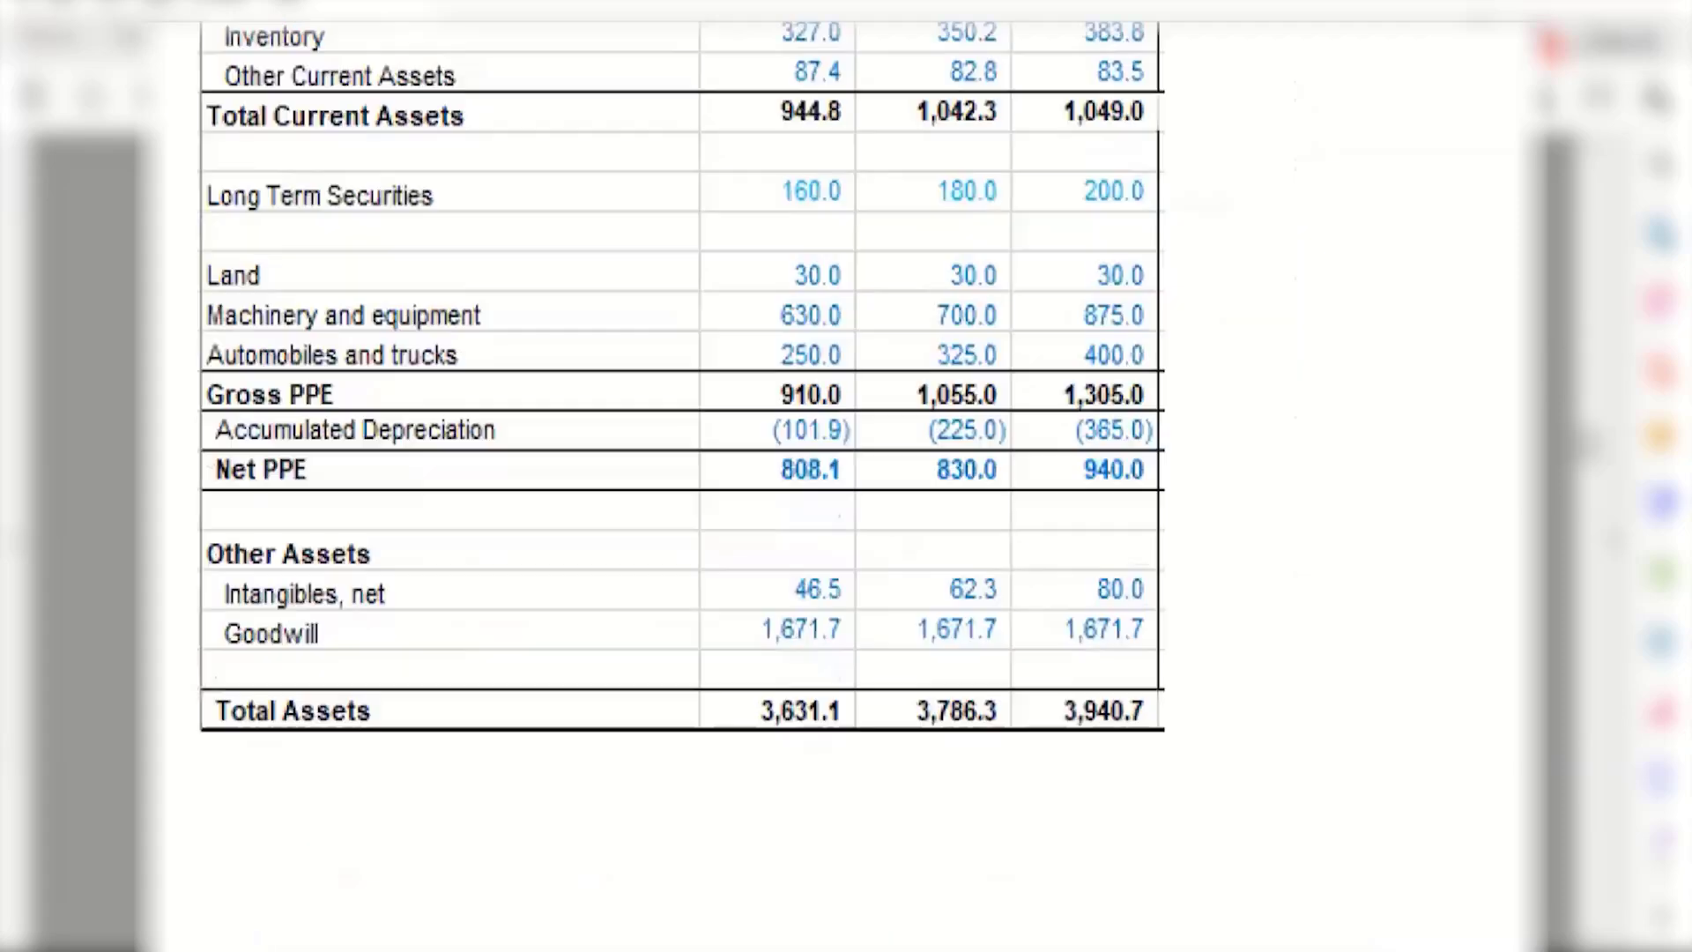
scroll(845, 476, "down", 10)
Highlight 'paper sheets, printing ink, adhesive, and hard covers' in the Cost of Sales section.
scroll(846, 476, "down", 3)
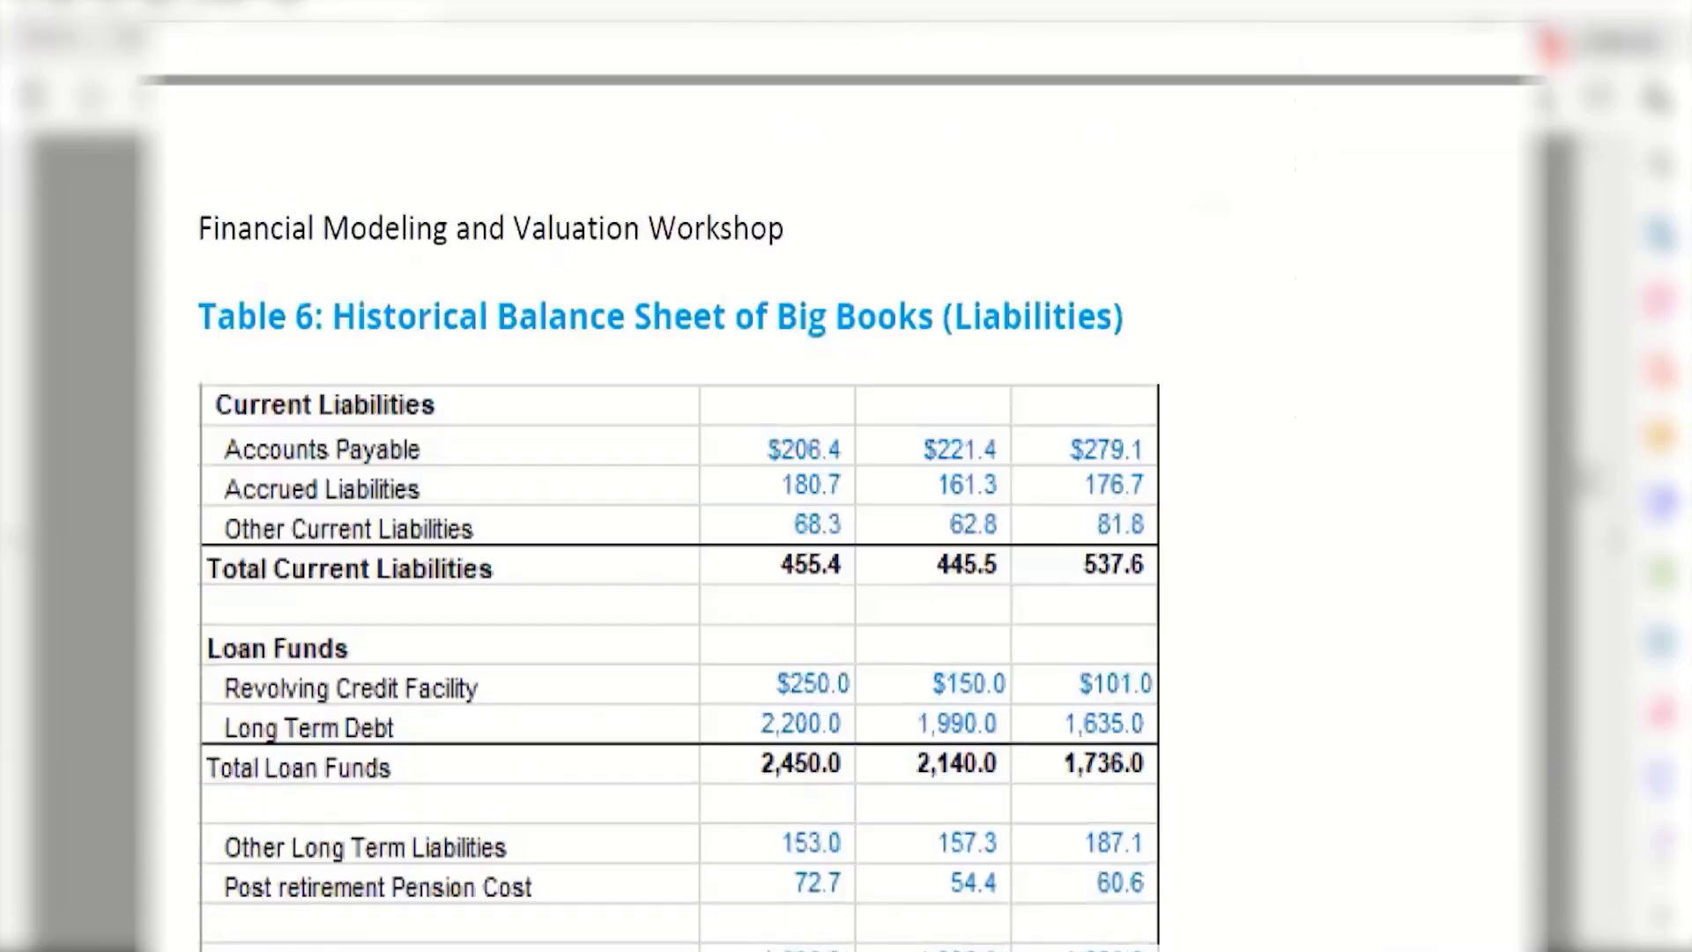
scroll(596, 449, "down", 9)
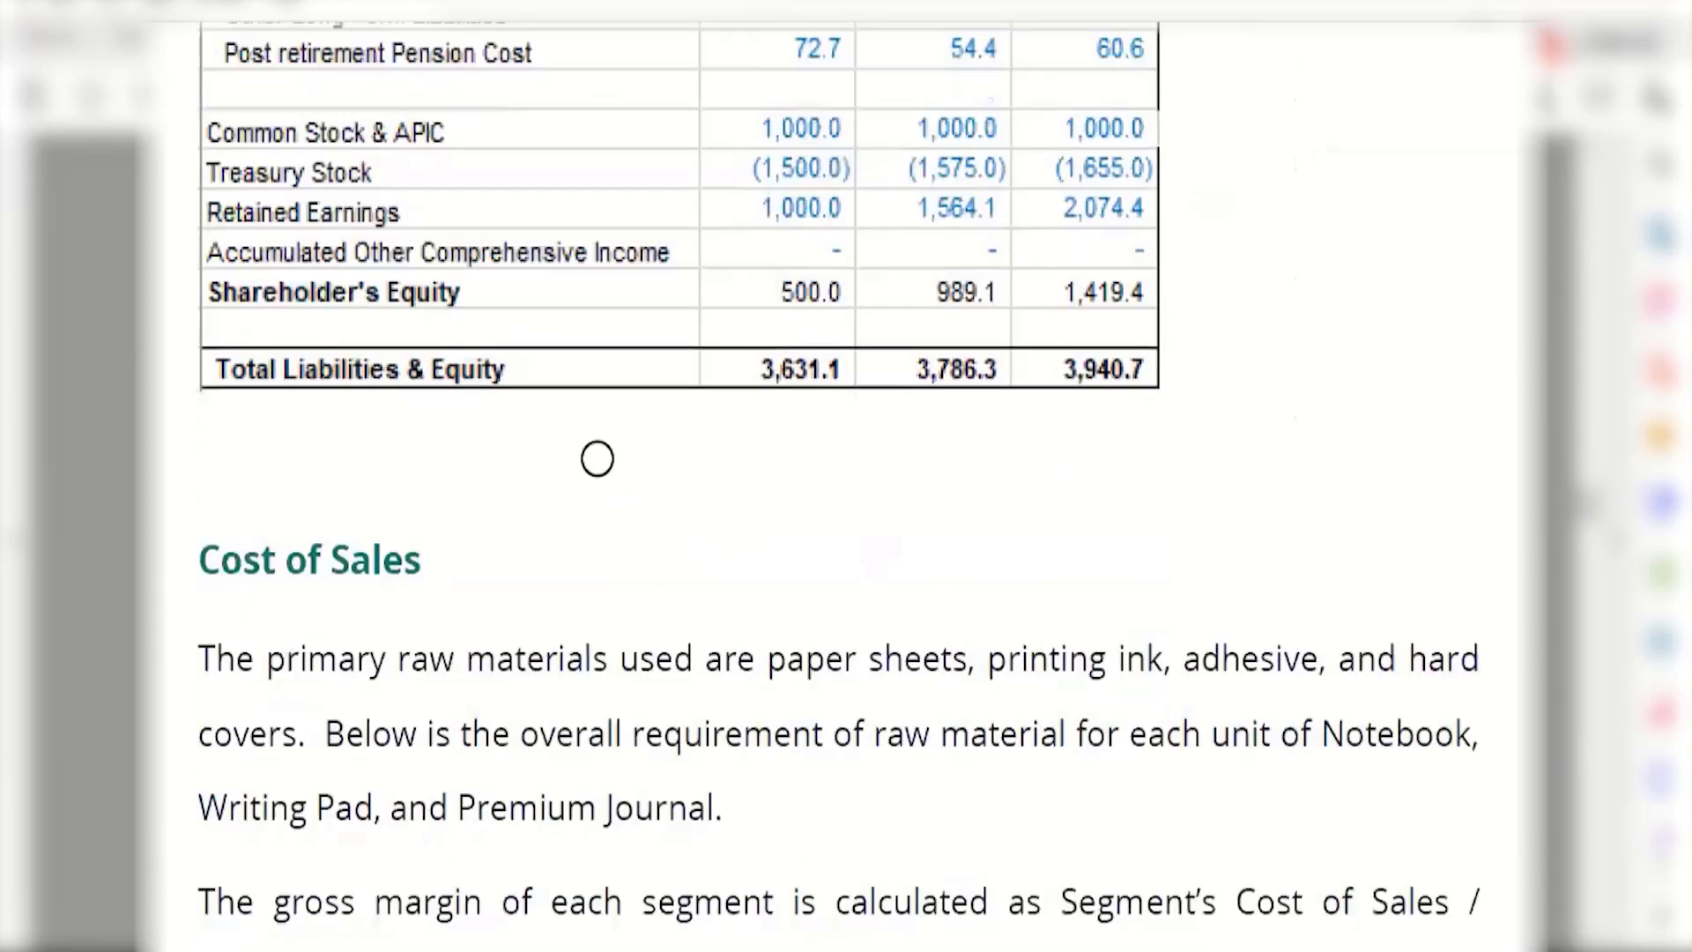
scroll(262, 526, "down", 5)
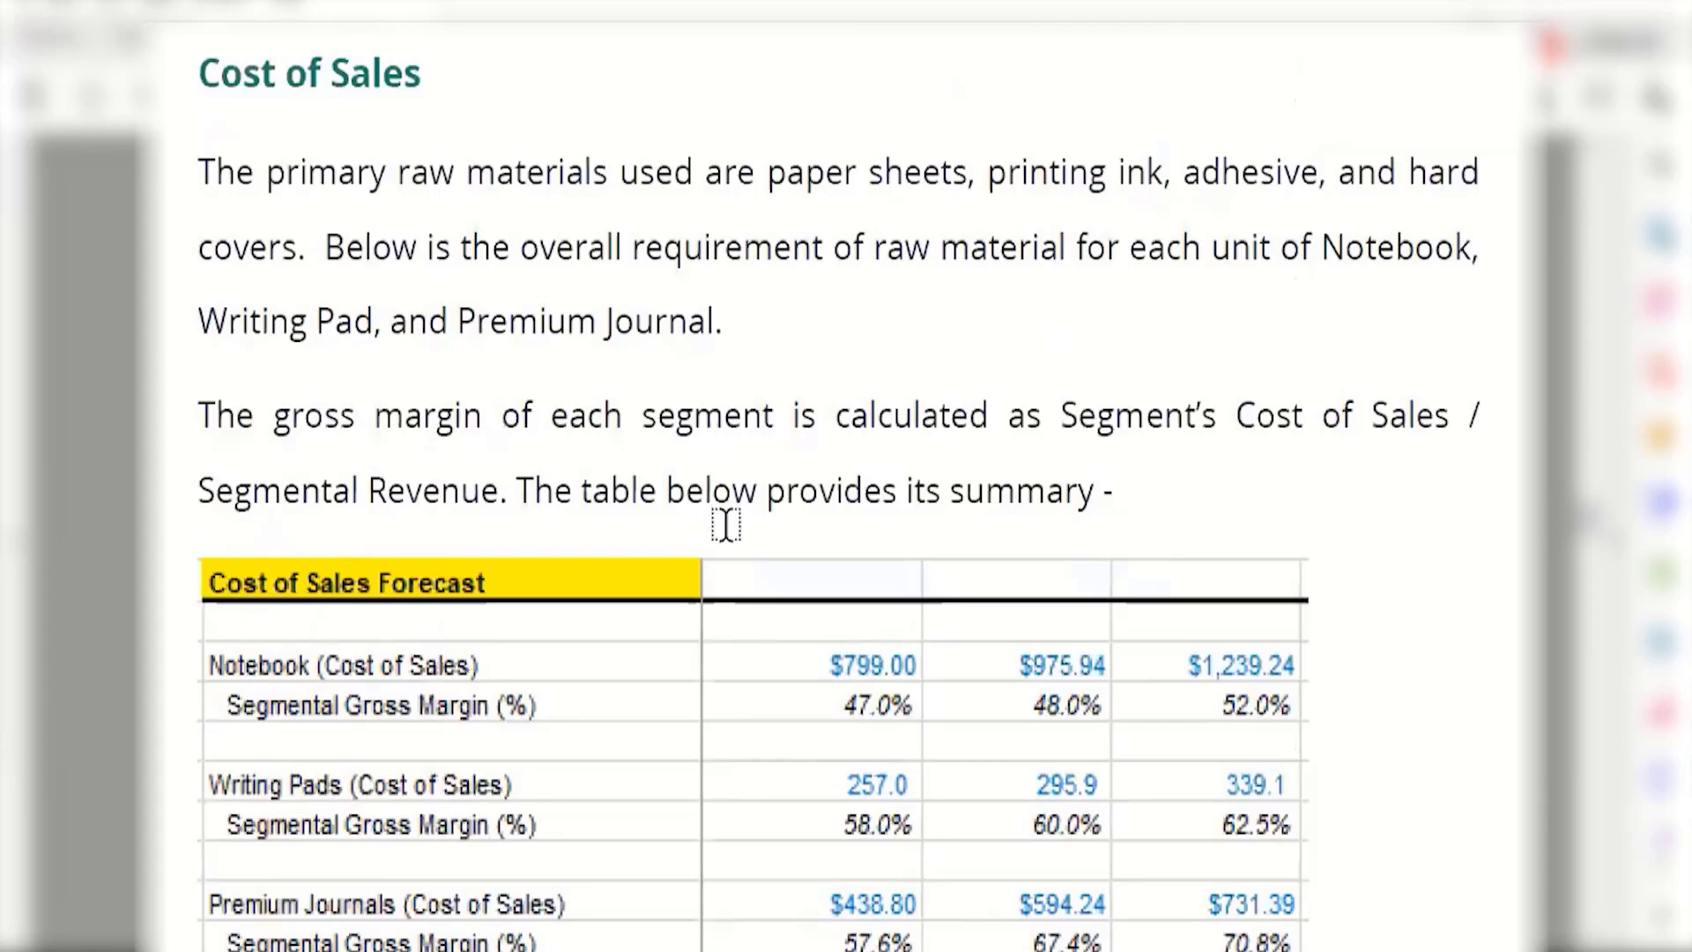
scroll(804, 634, "down", 3)
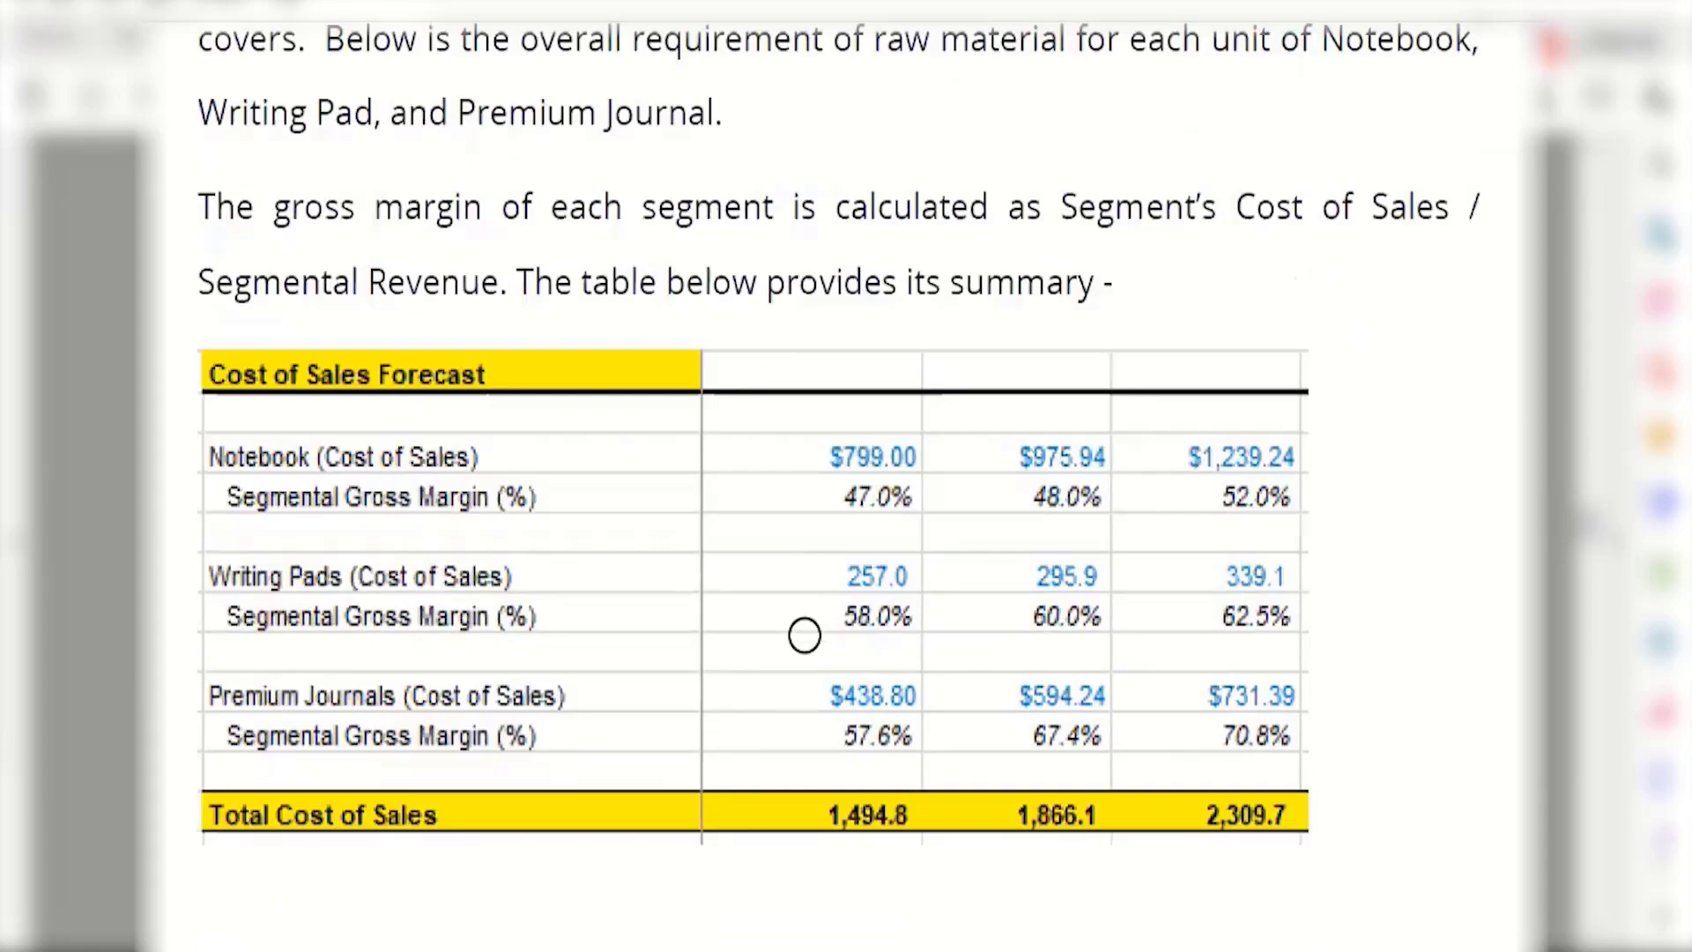
scroll(804, 634, "down", 5)
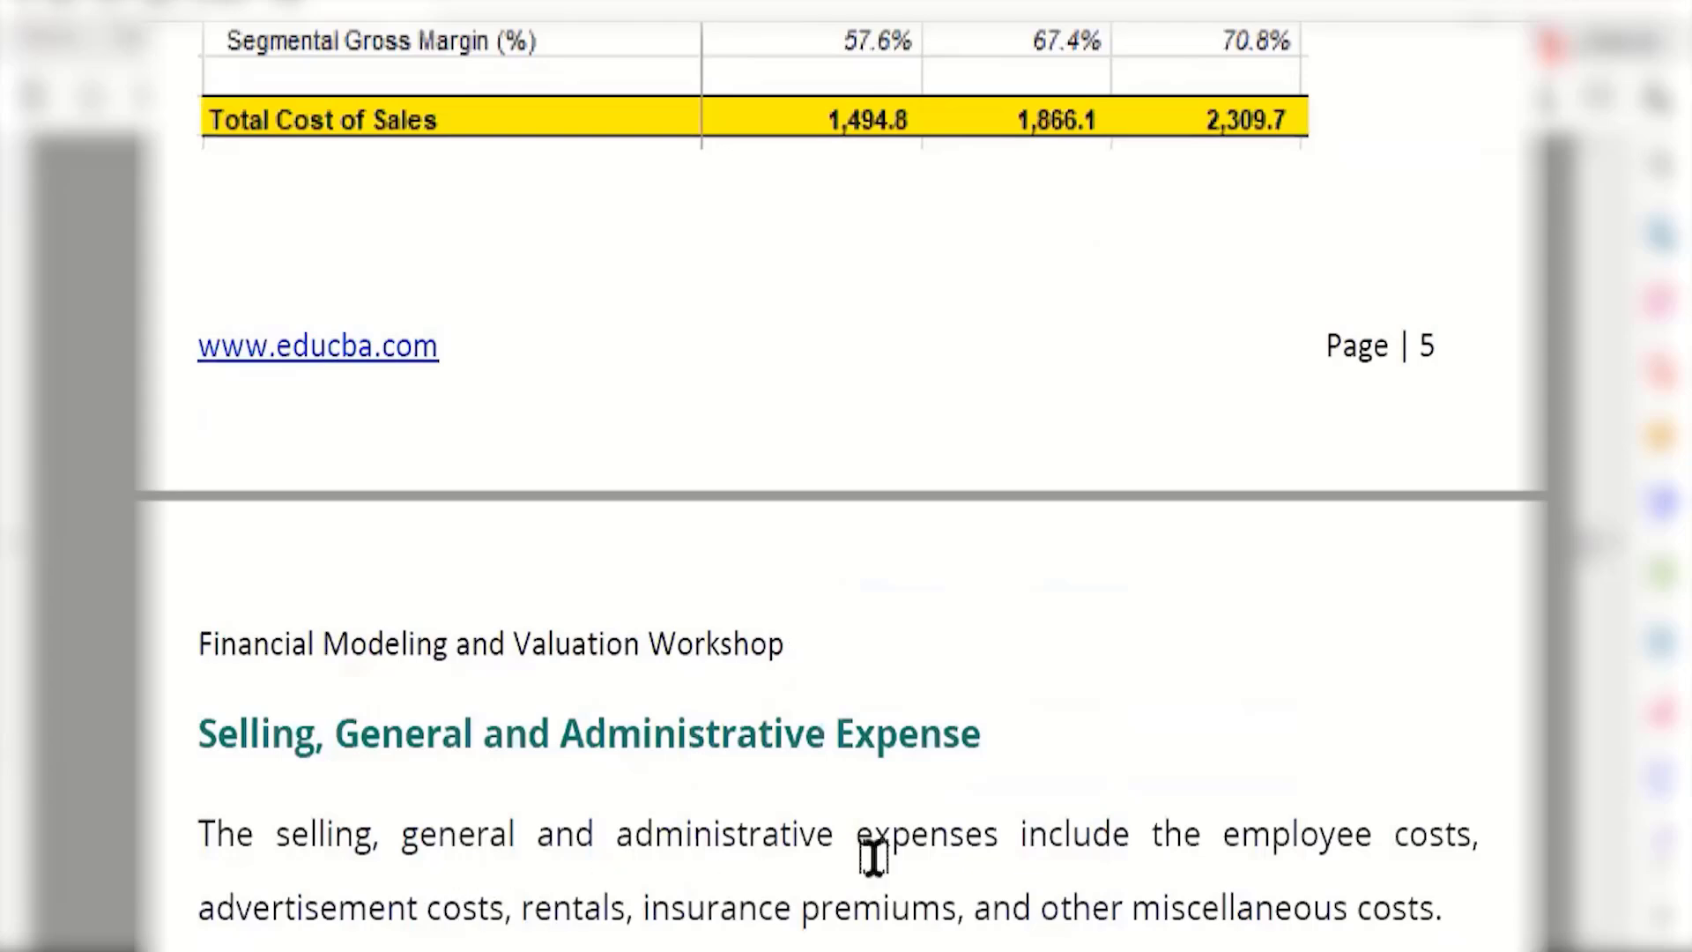
scroll(876, 851, "up", 8)
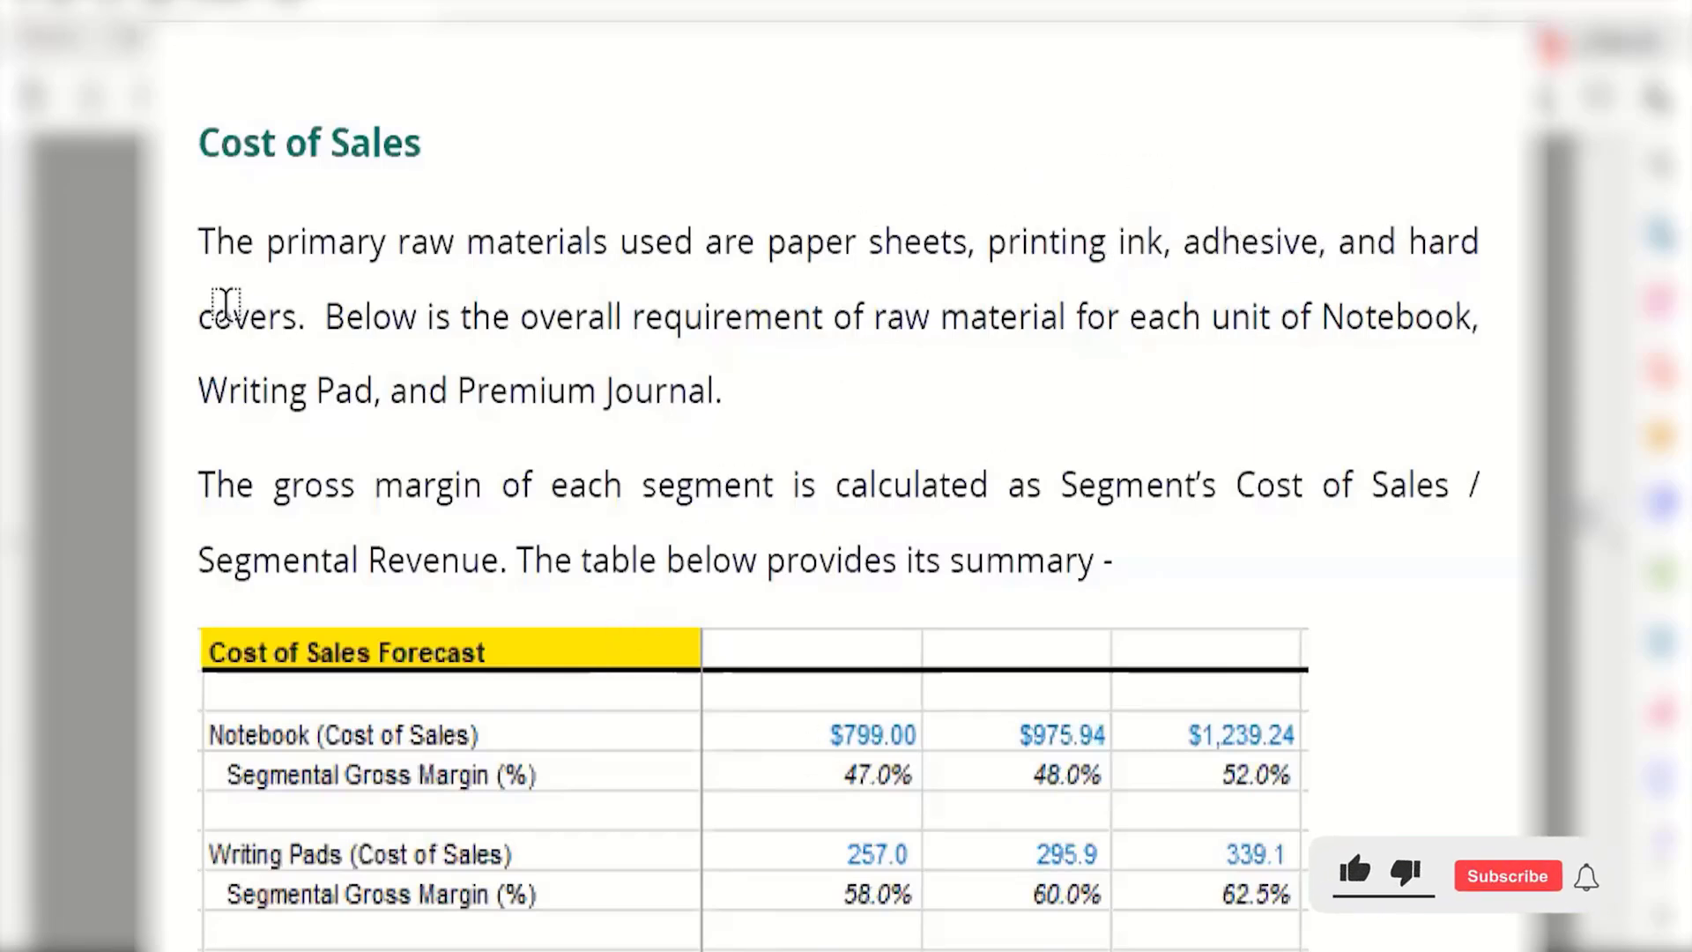
mouse_move(766, 242)
left_mouse_down()
mouse_move(503, 313)
mouse_move(298, 326)
left_mouse_up()
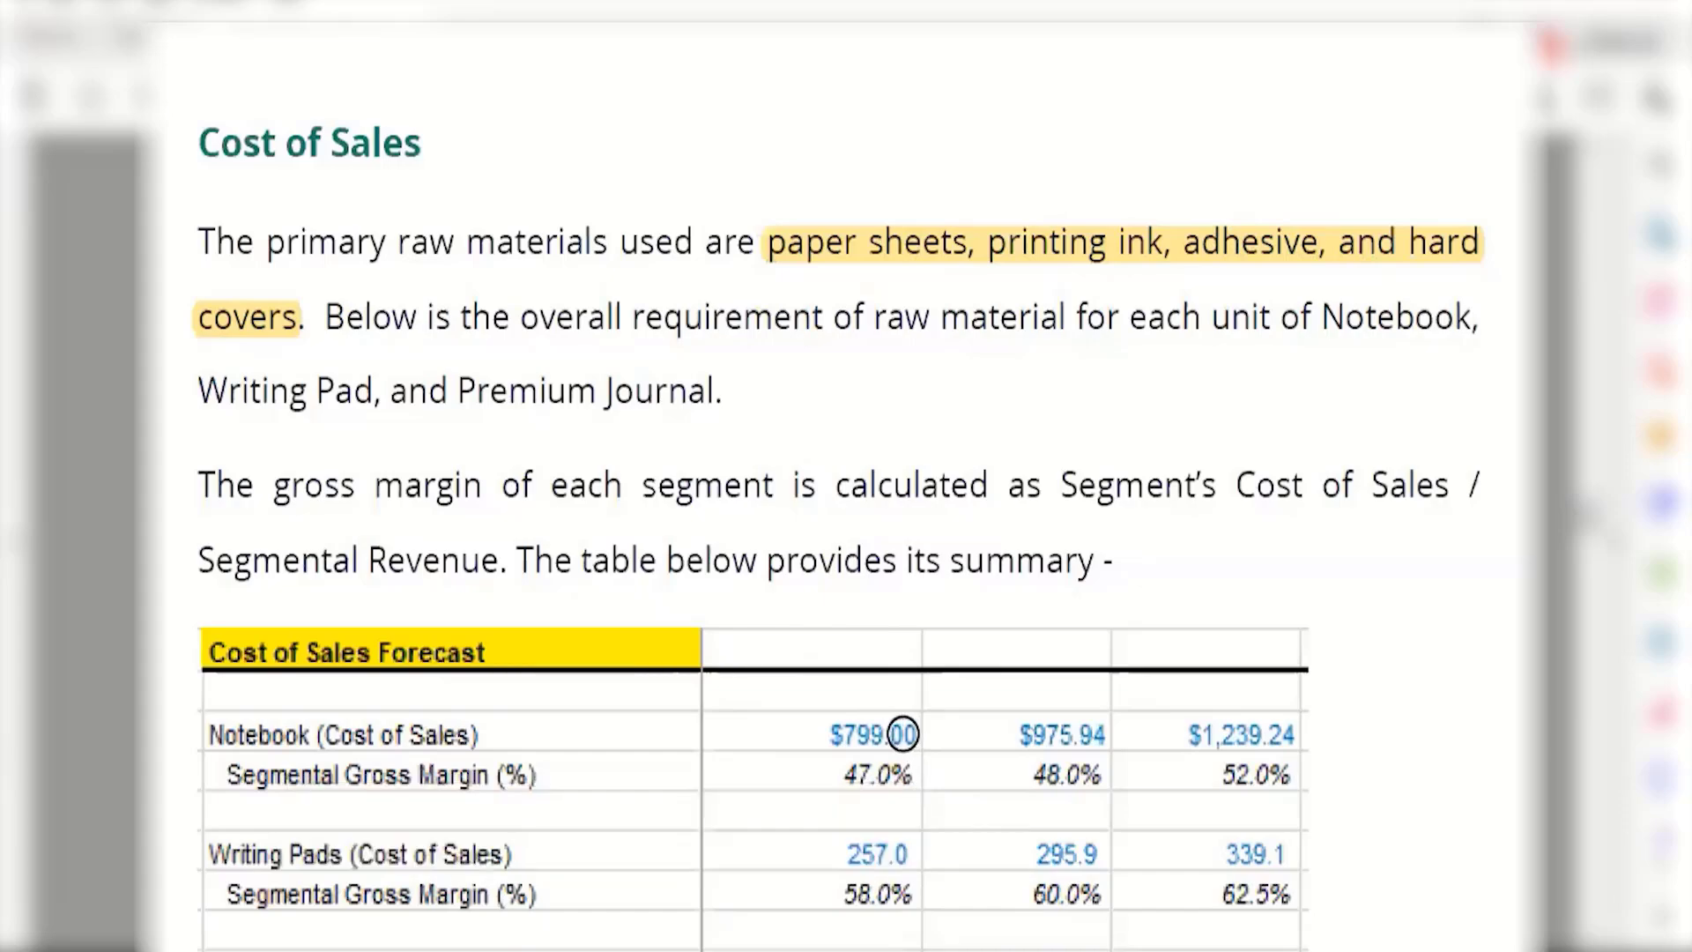
Scroll the PDF to the Cost of Sales Forecast table, Total Cost of Sales 1,494.8, 1,866.1, 2,309.7.
scroll(902, 733, "up", 20)
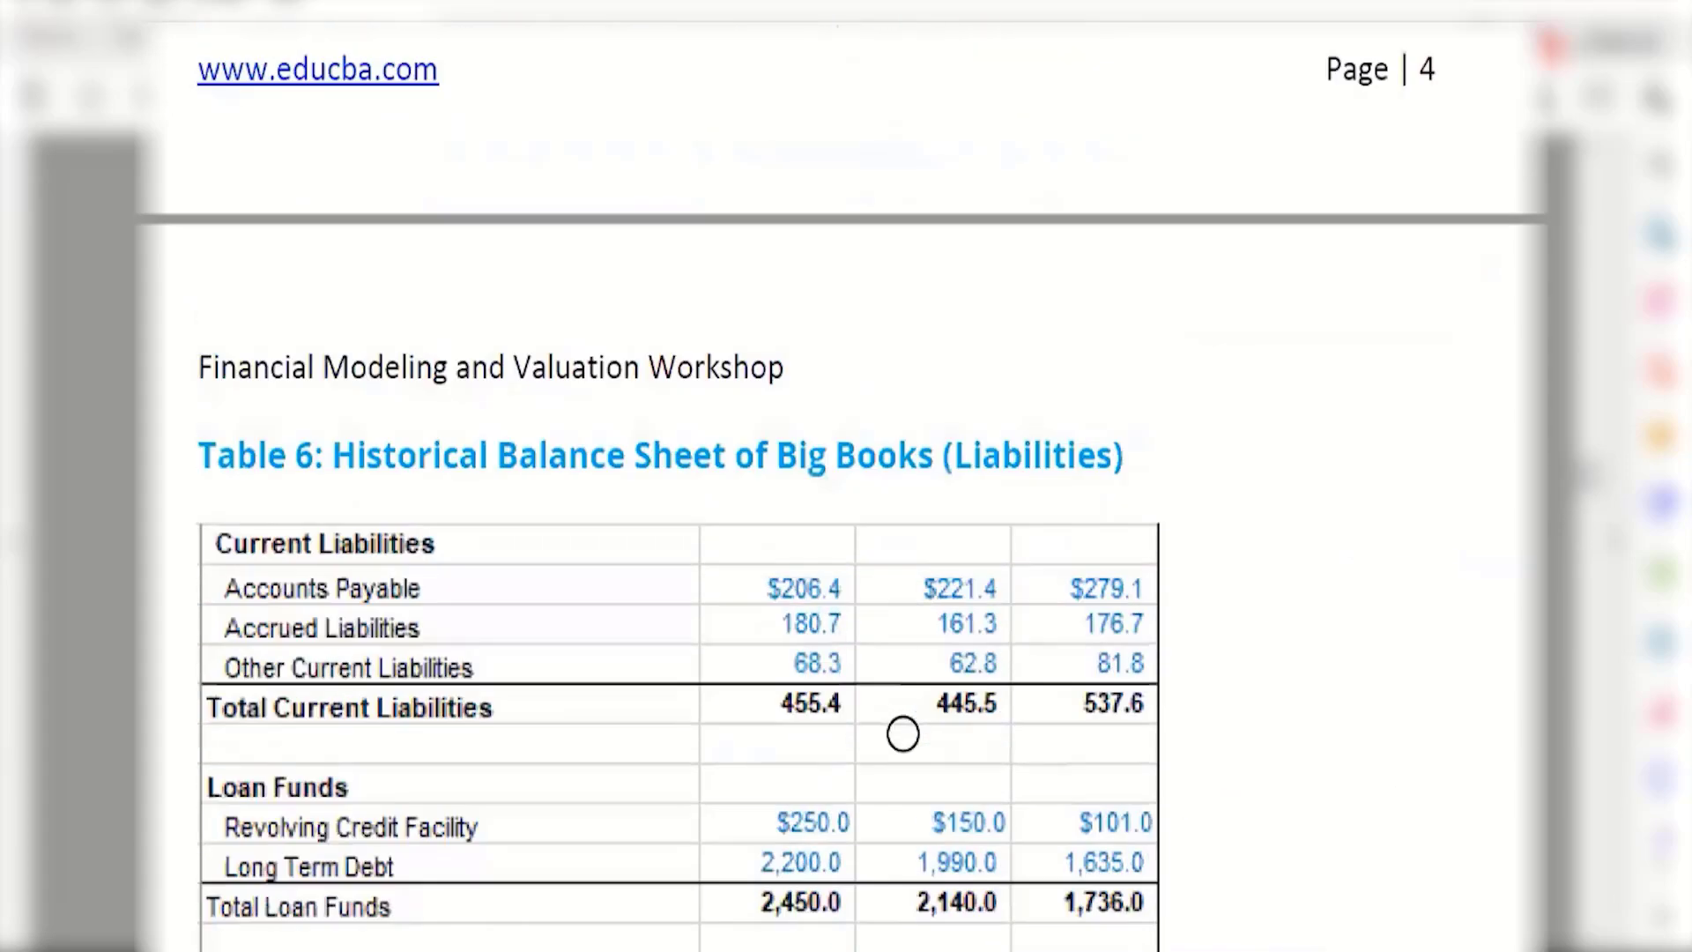
scroll(902, 733, "up", 20)
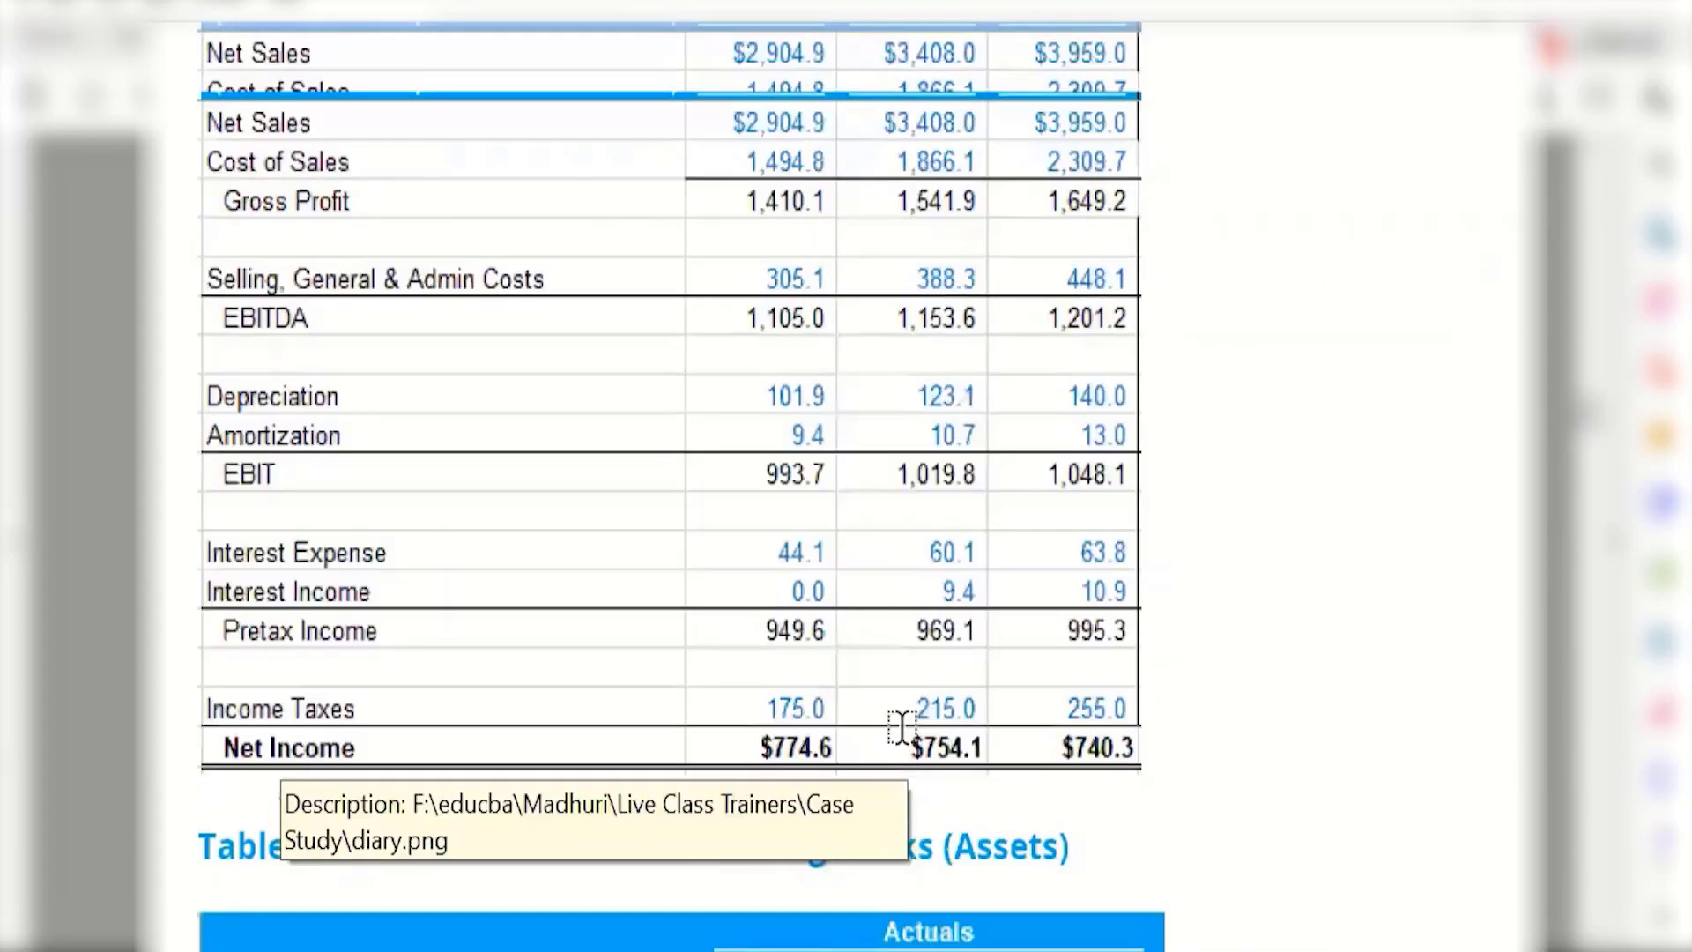
scroll(903, 734, "up", 20)
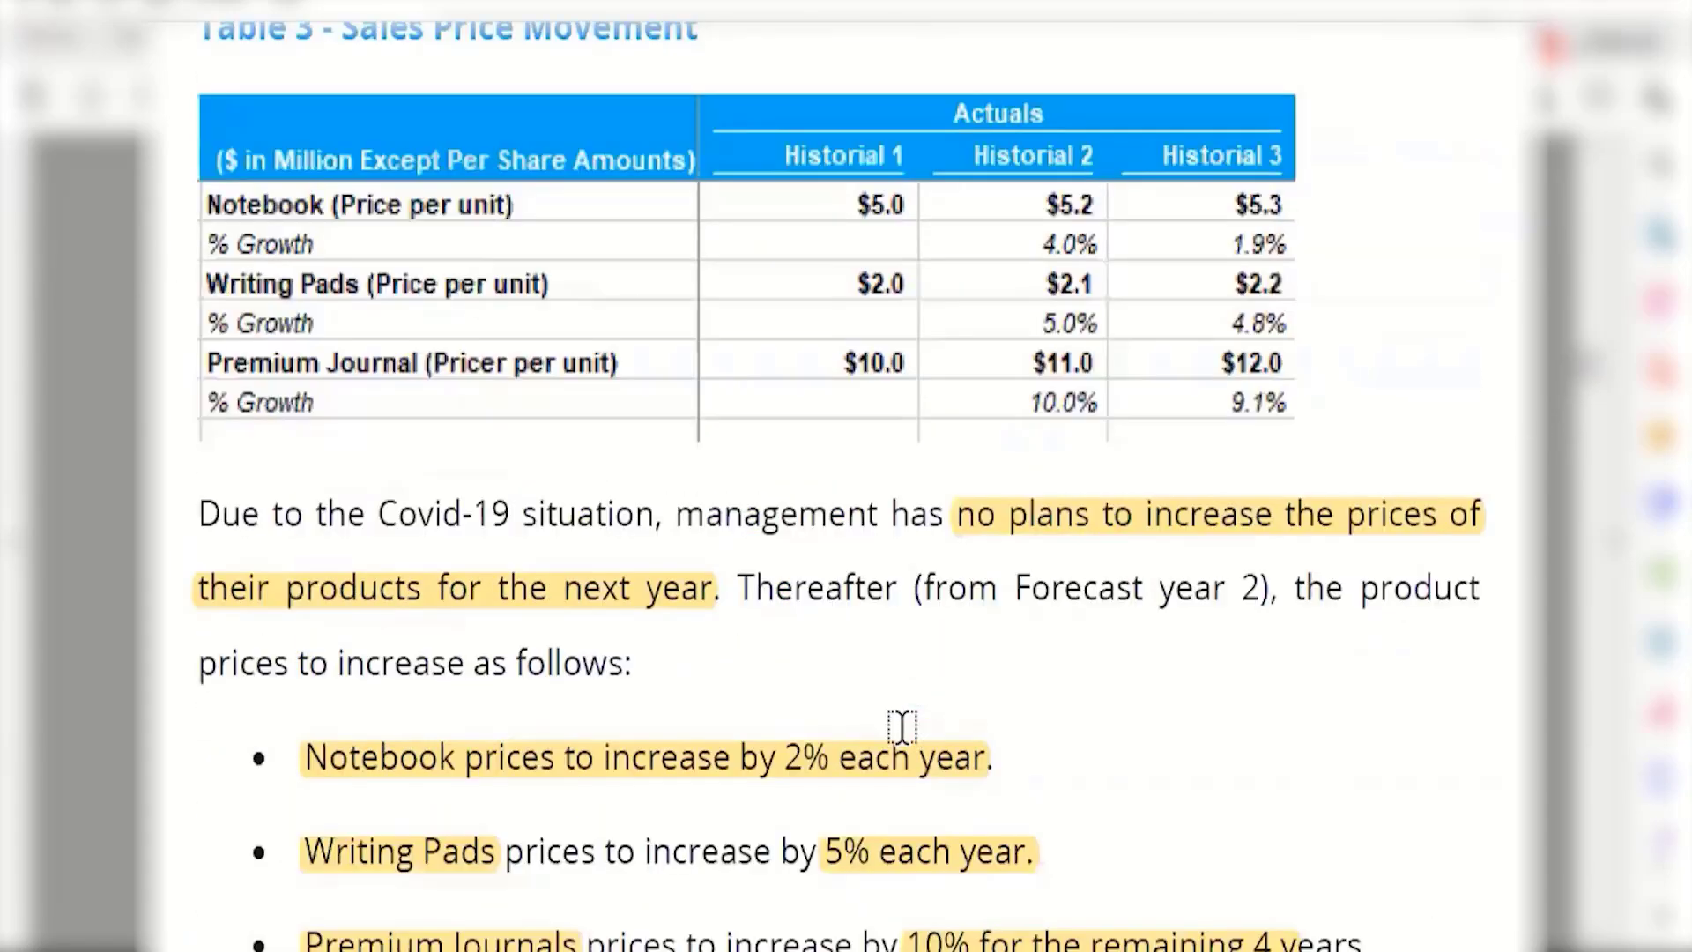
scroll(837, 196, "up", 20)
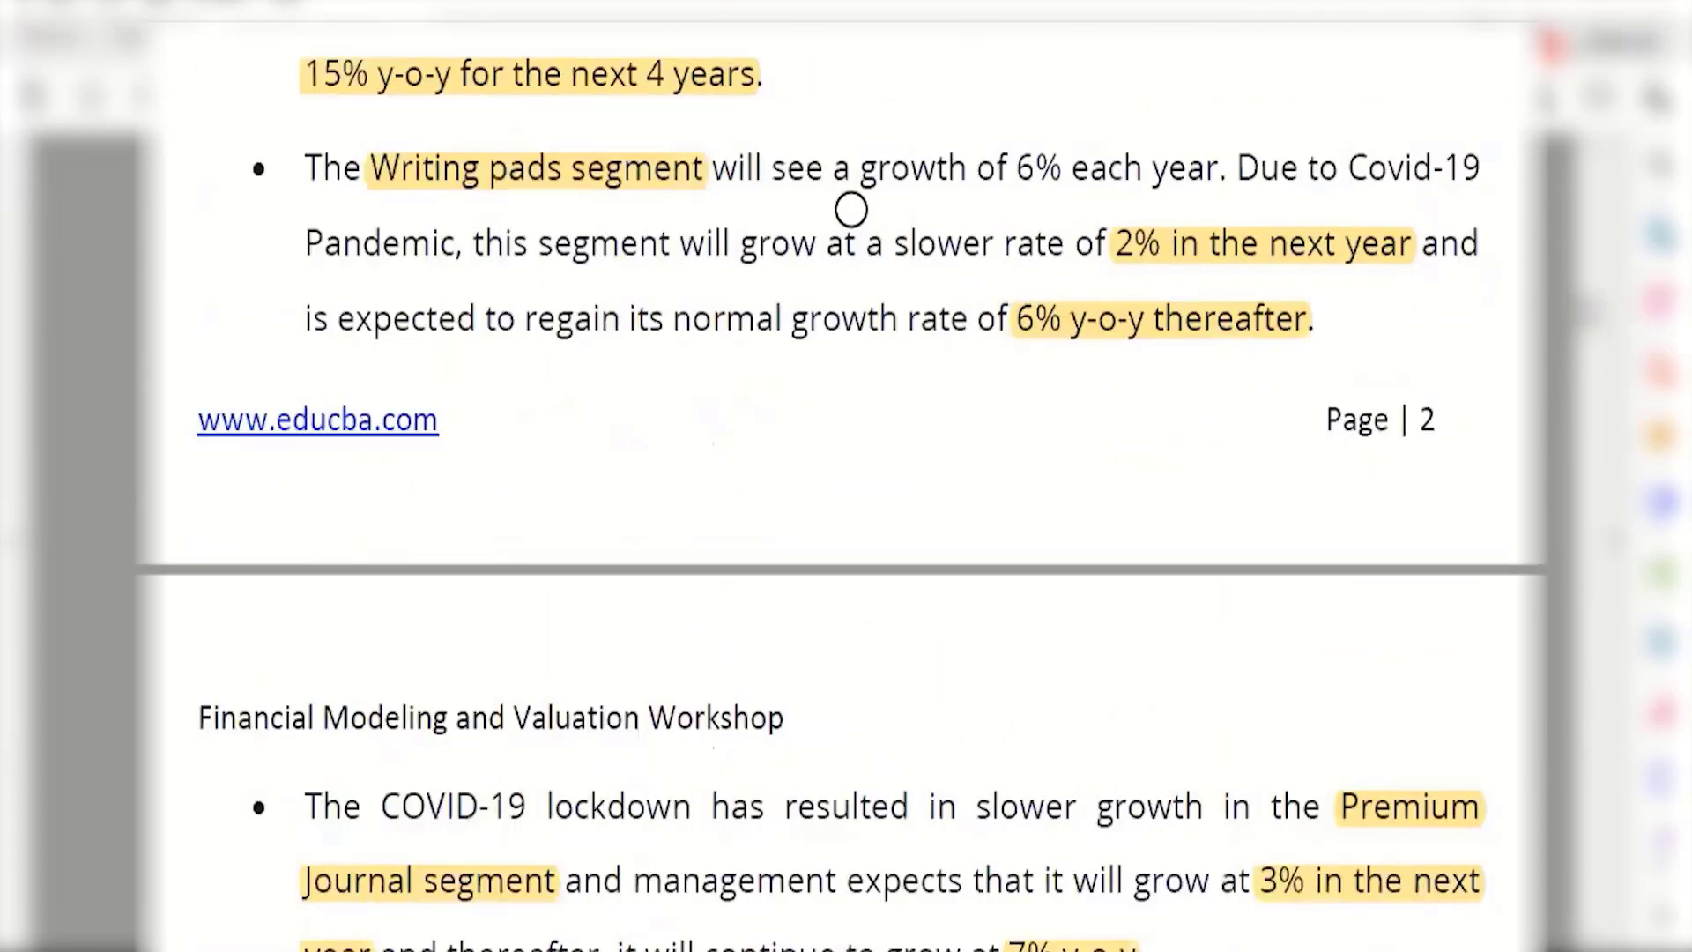
scroll(872, 307, "up", 3)
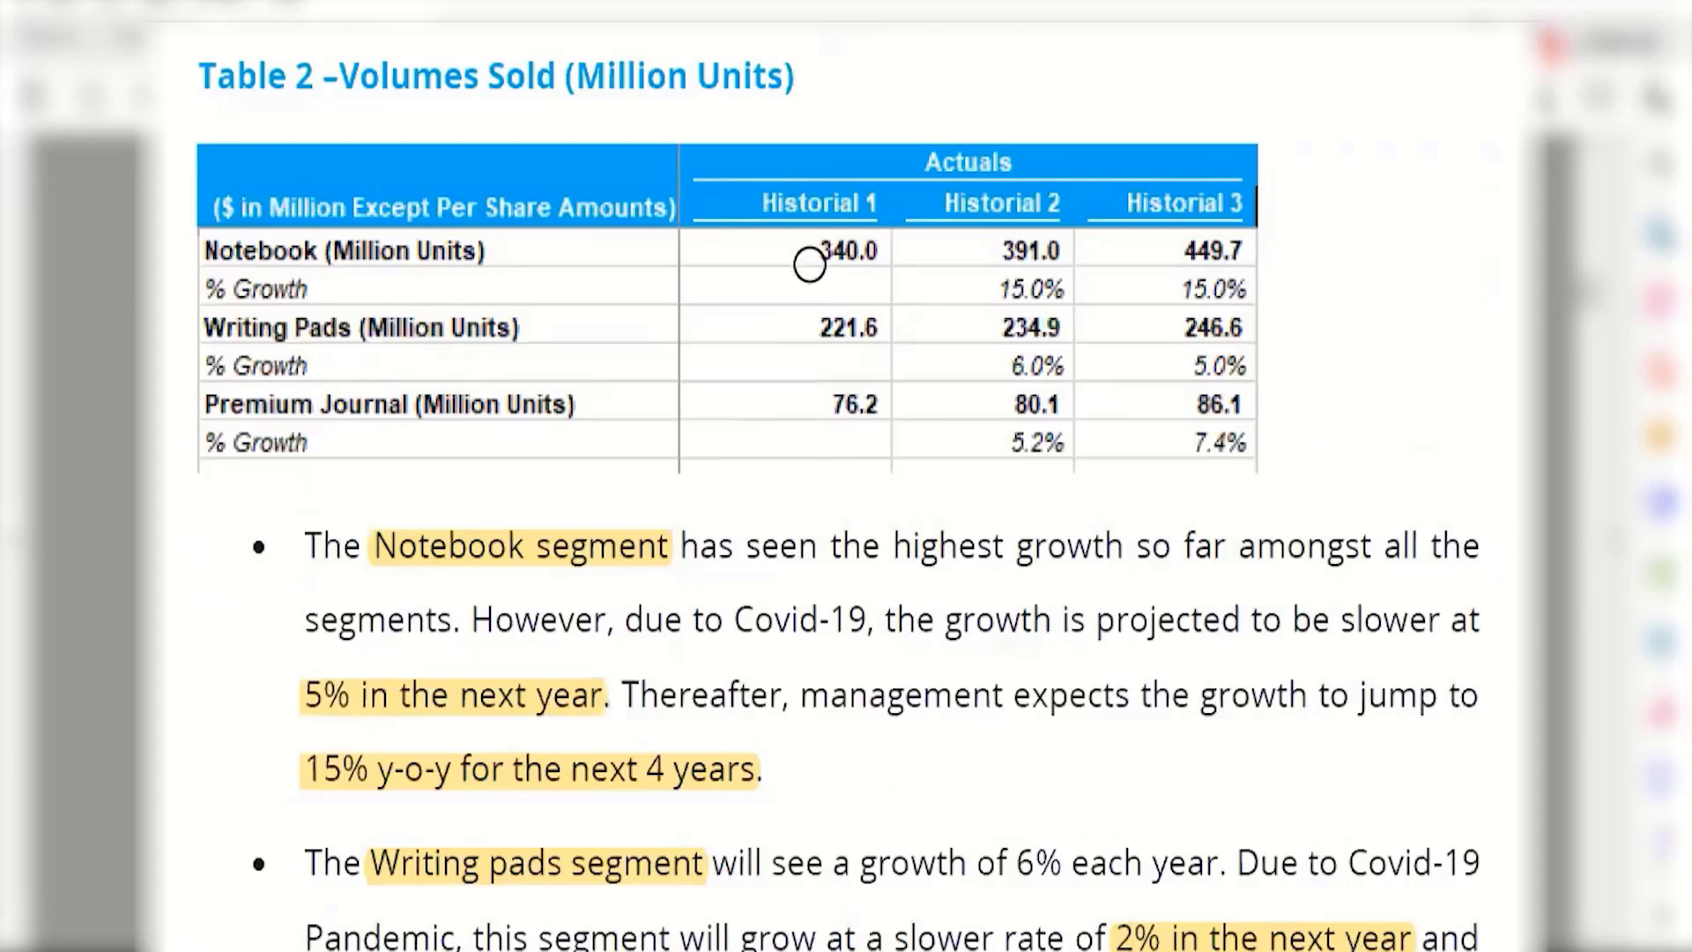
scroll(985, 529, "down", 15)
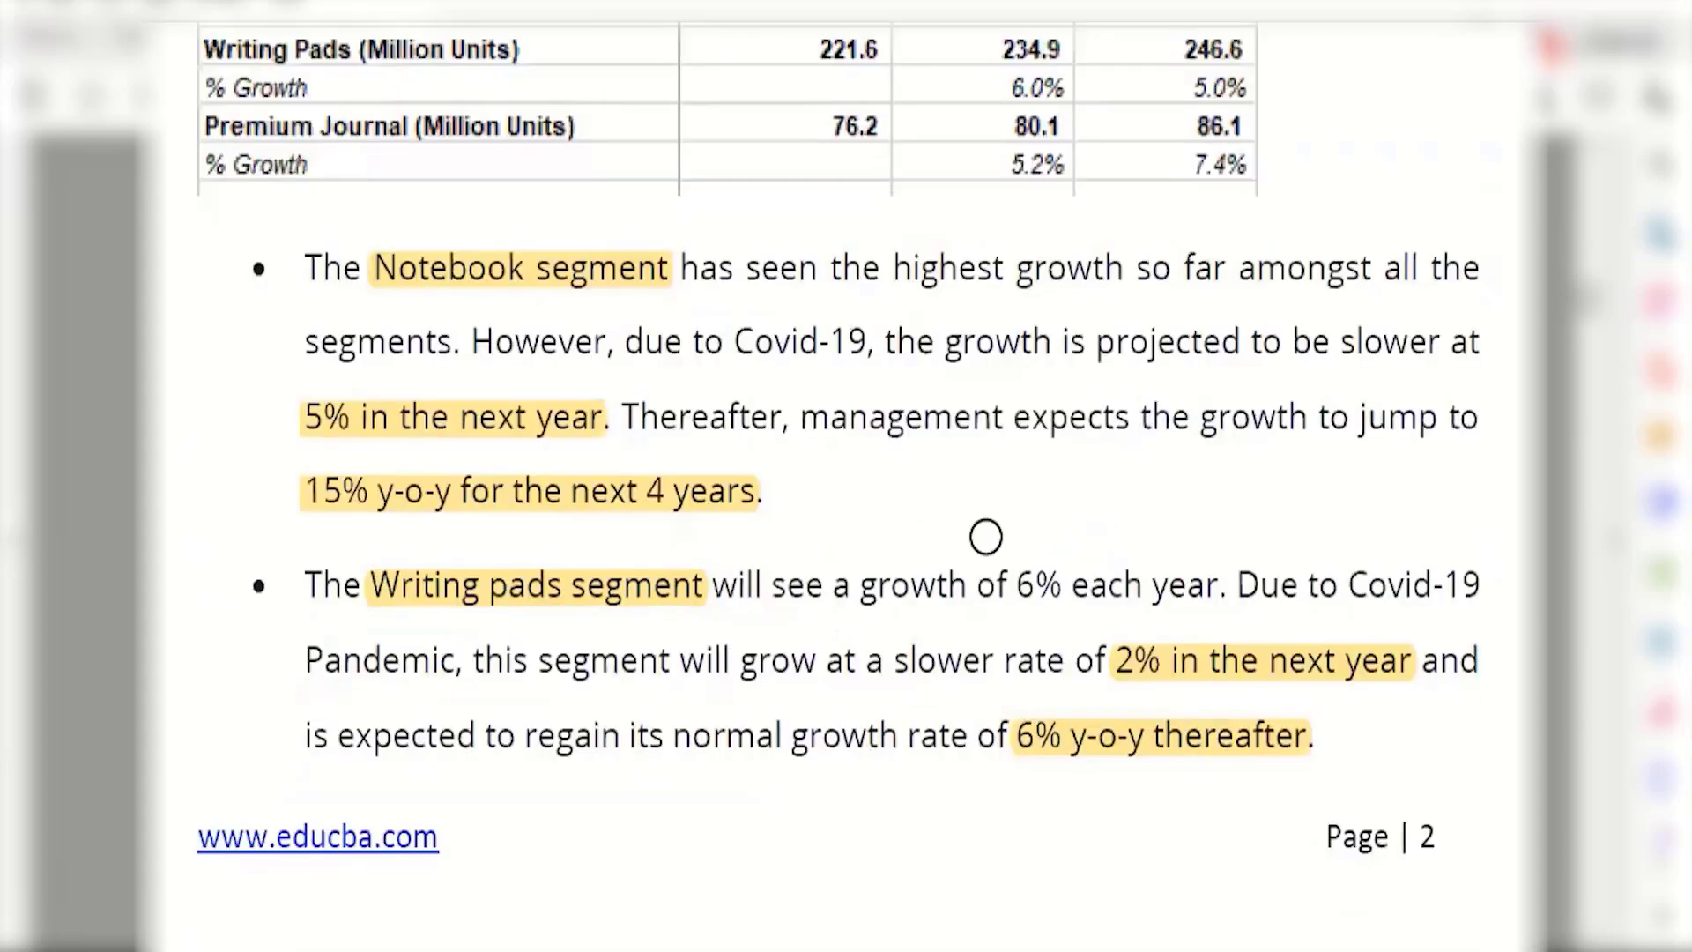
scroll(985, 536, "down", 20)
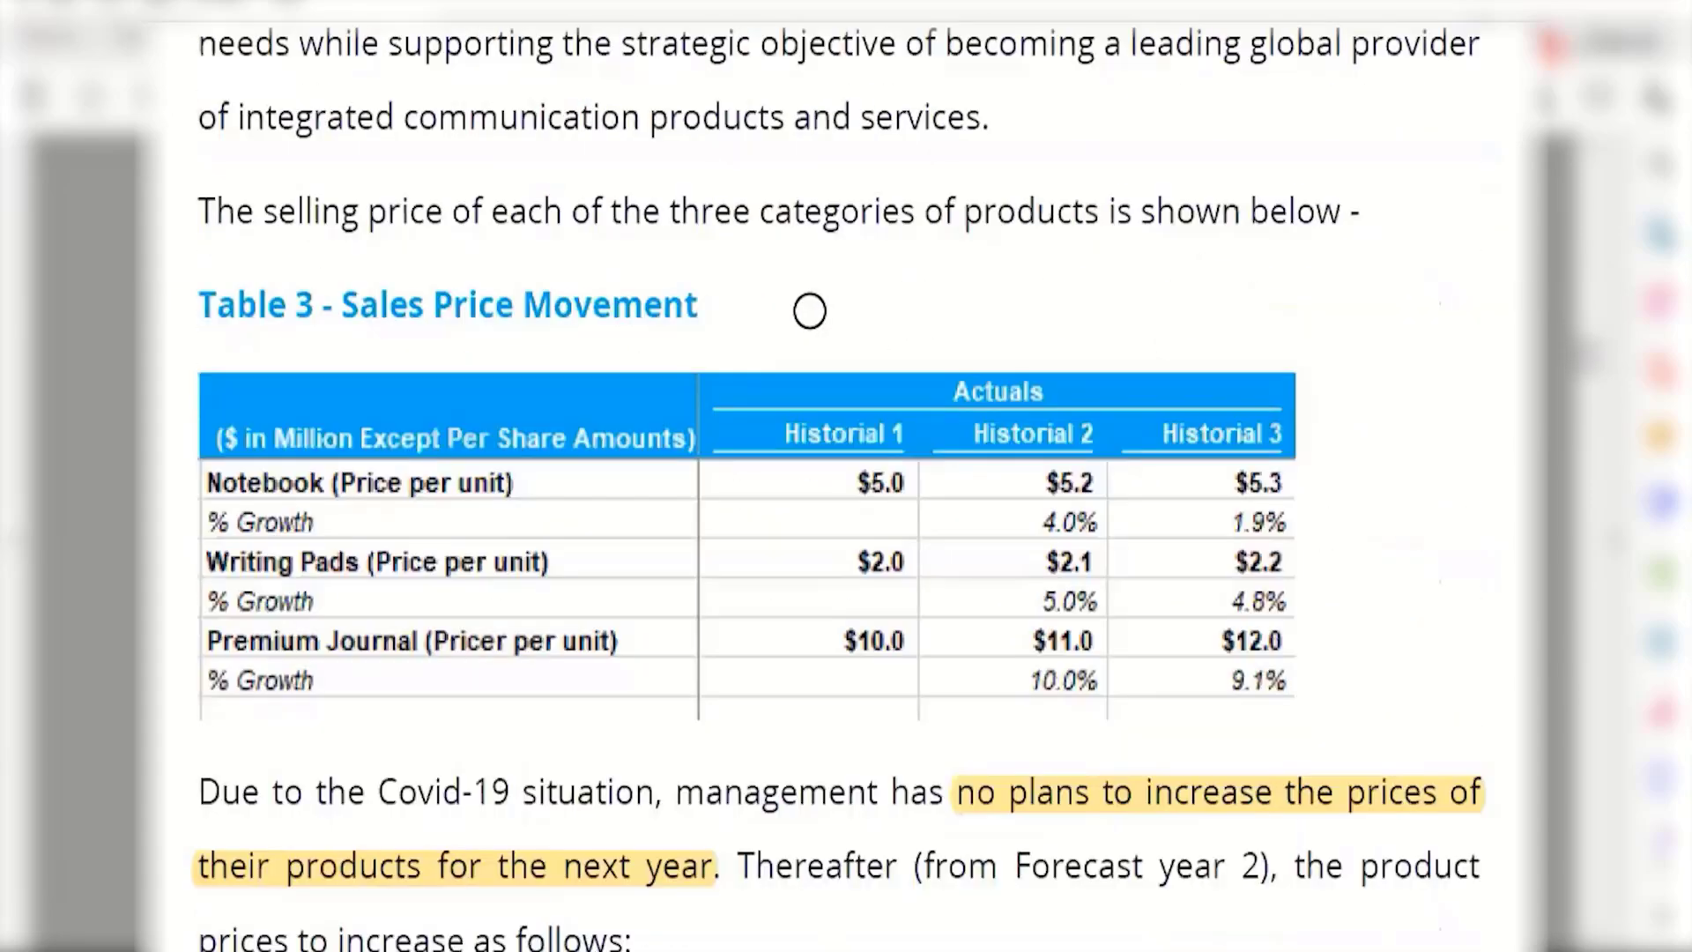
scroll(897, 238, "down", 20)
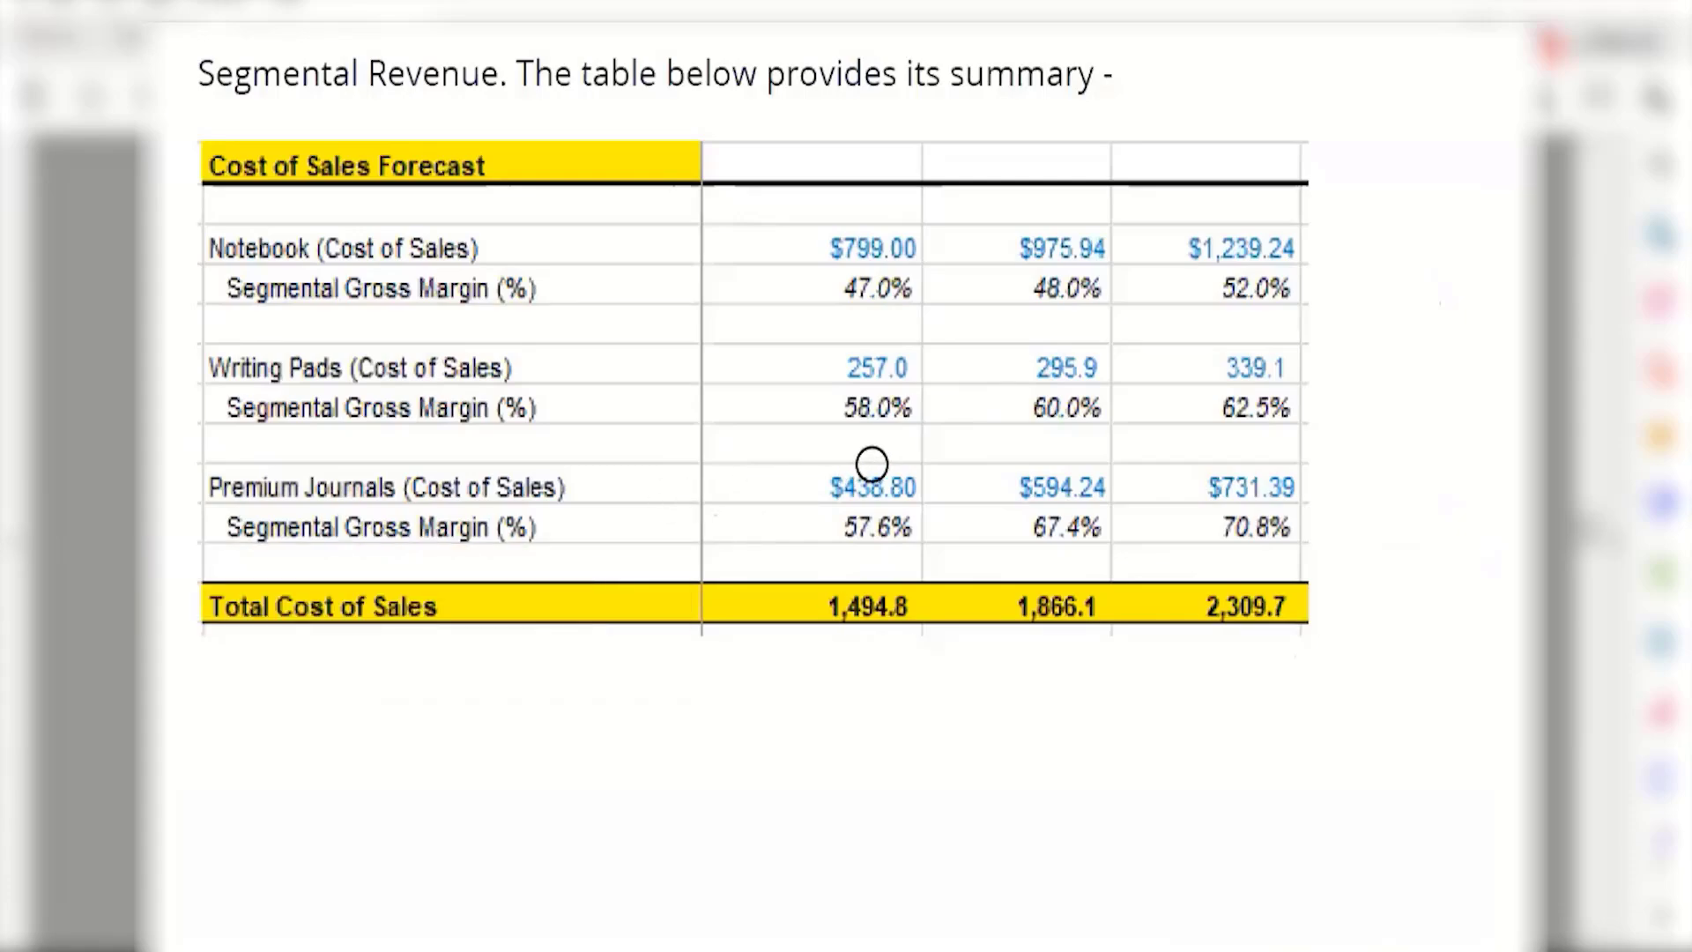
scroll(855, 522, "up", 6)
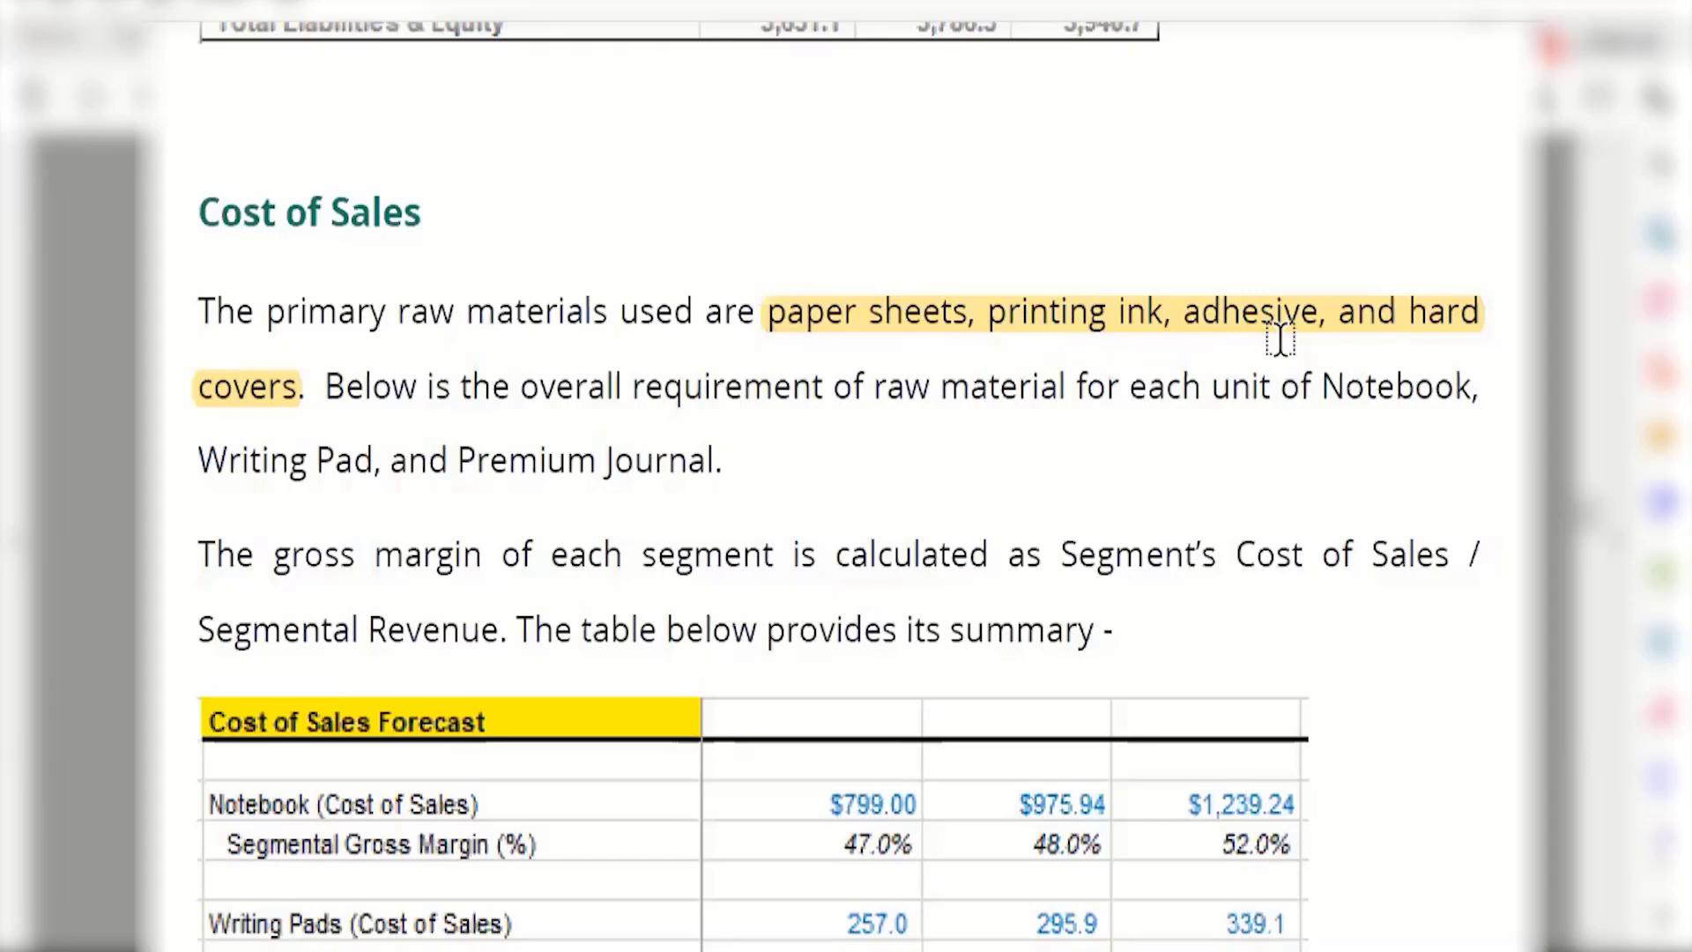
scroll(1280, 340, "down", 2)
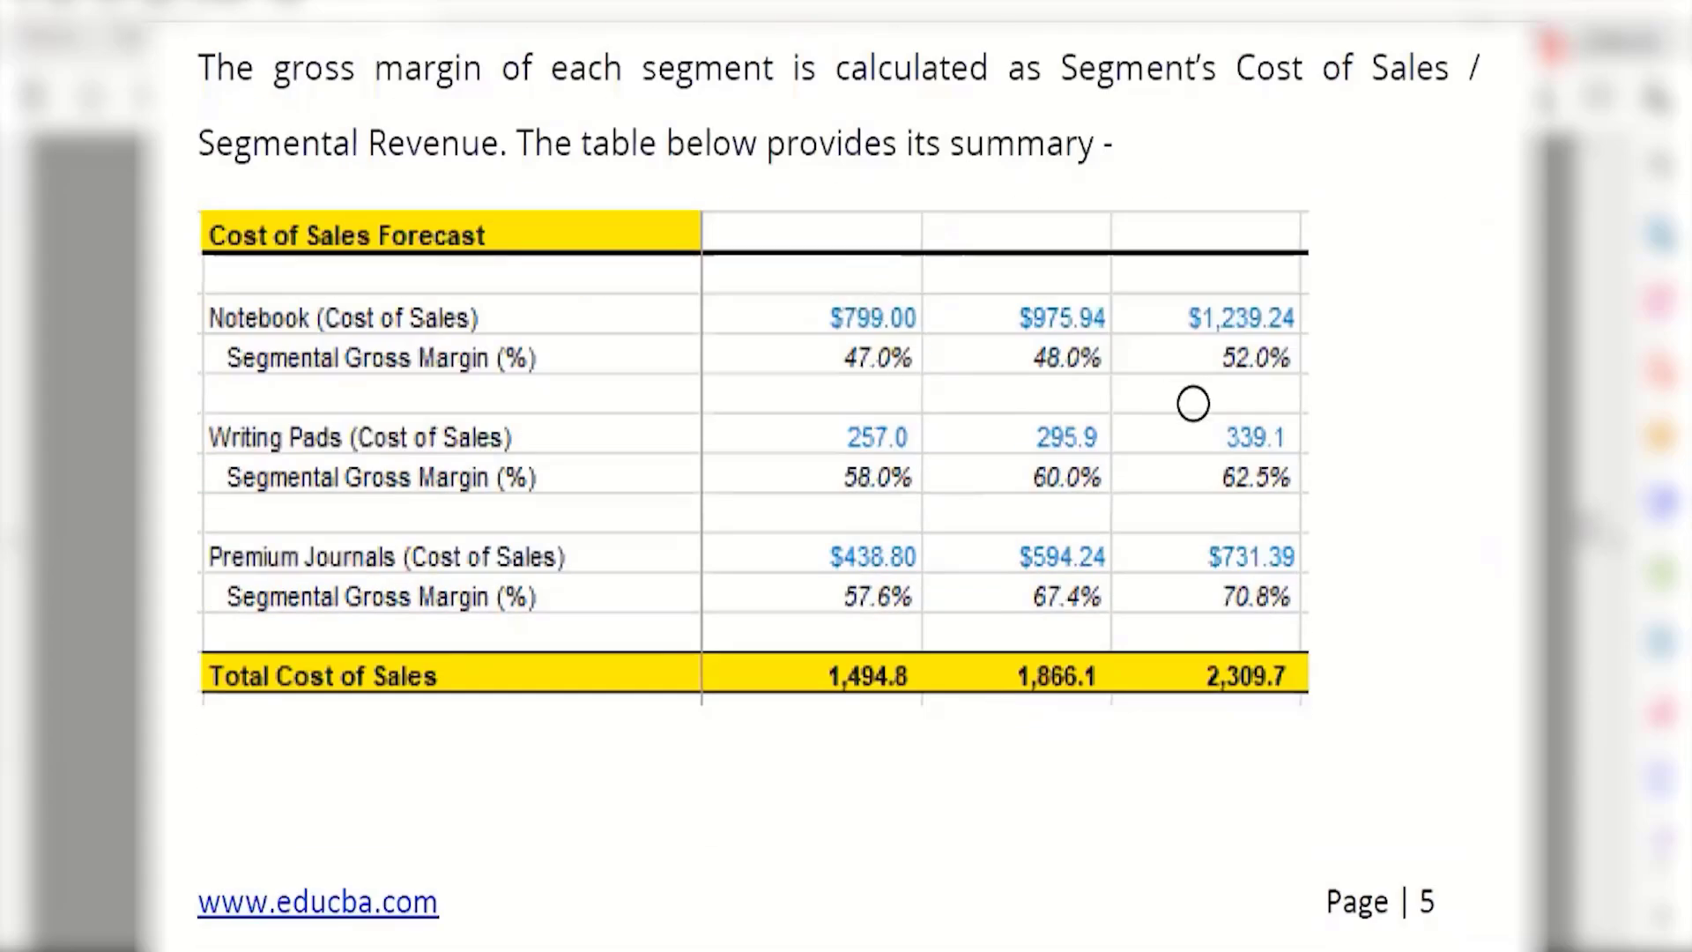
scroll(1322, 646, "down", 10)
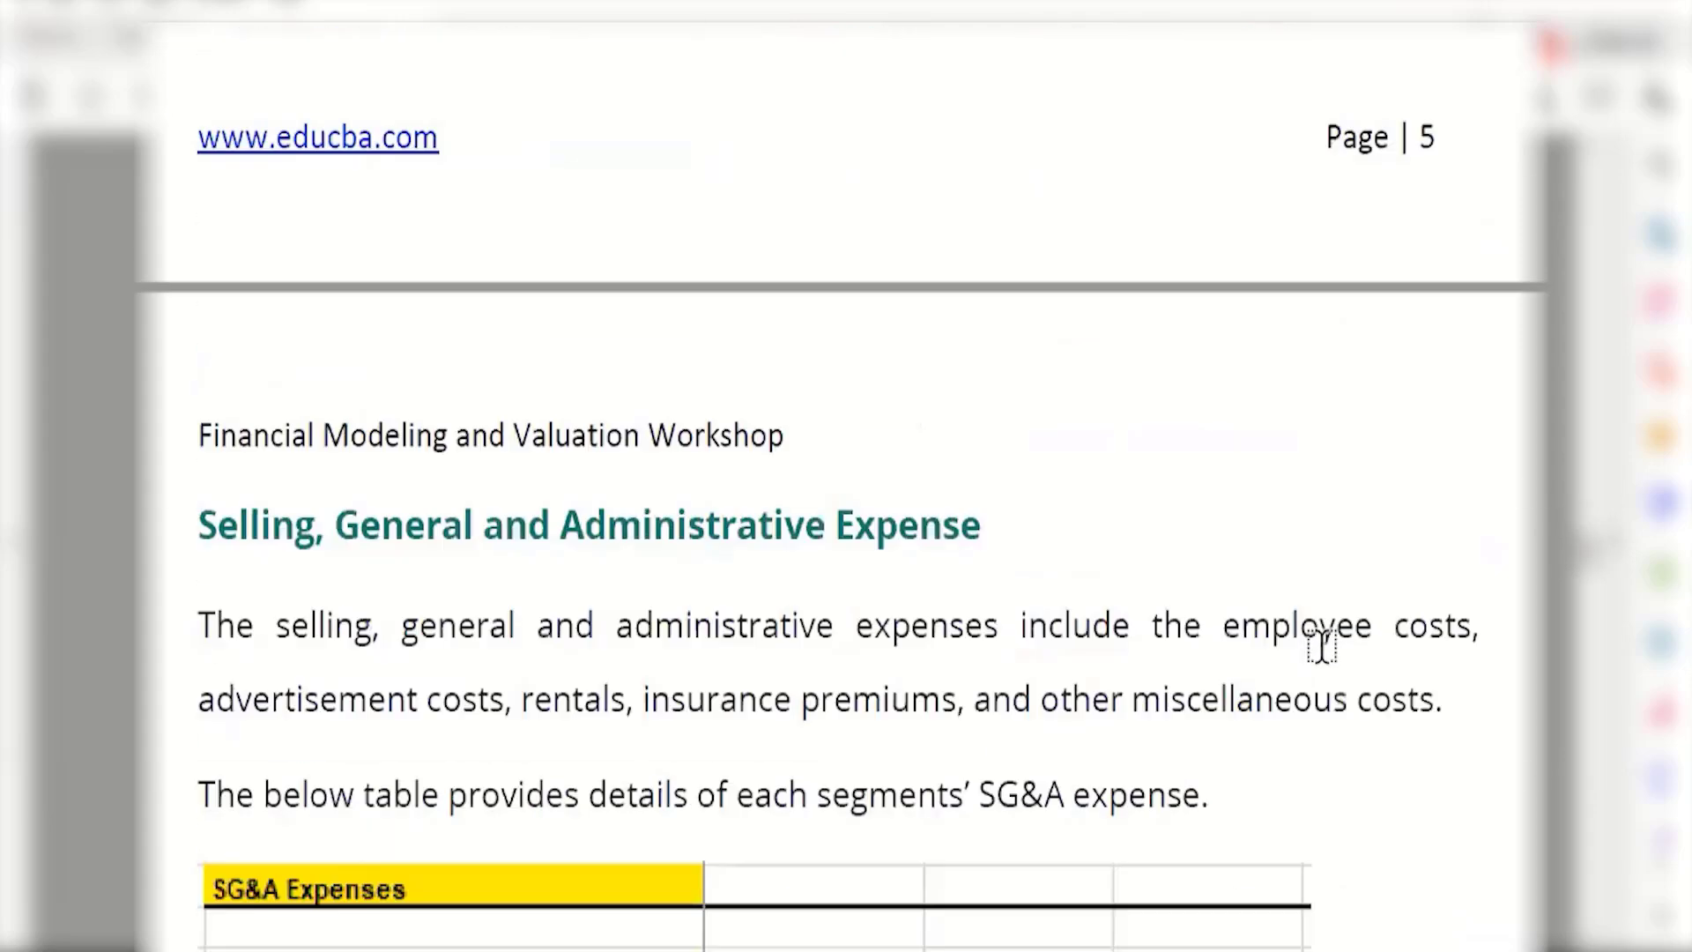
scroll(1321, 646, "up", 13)
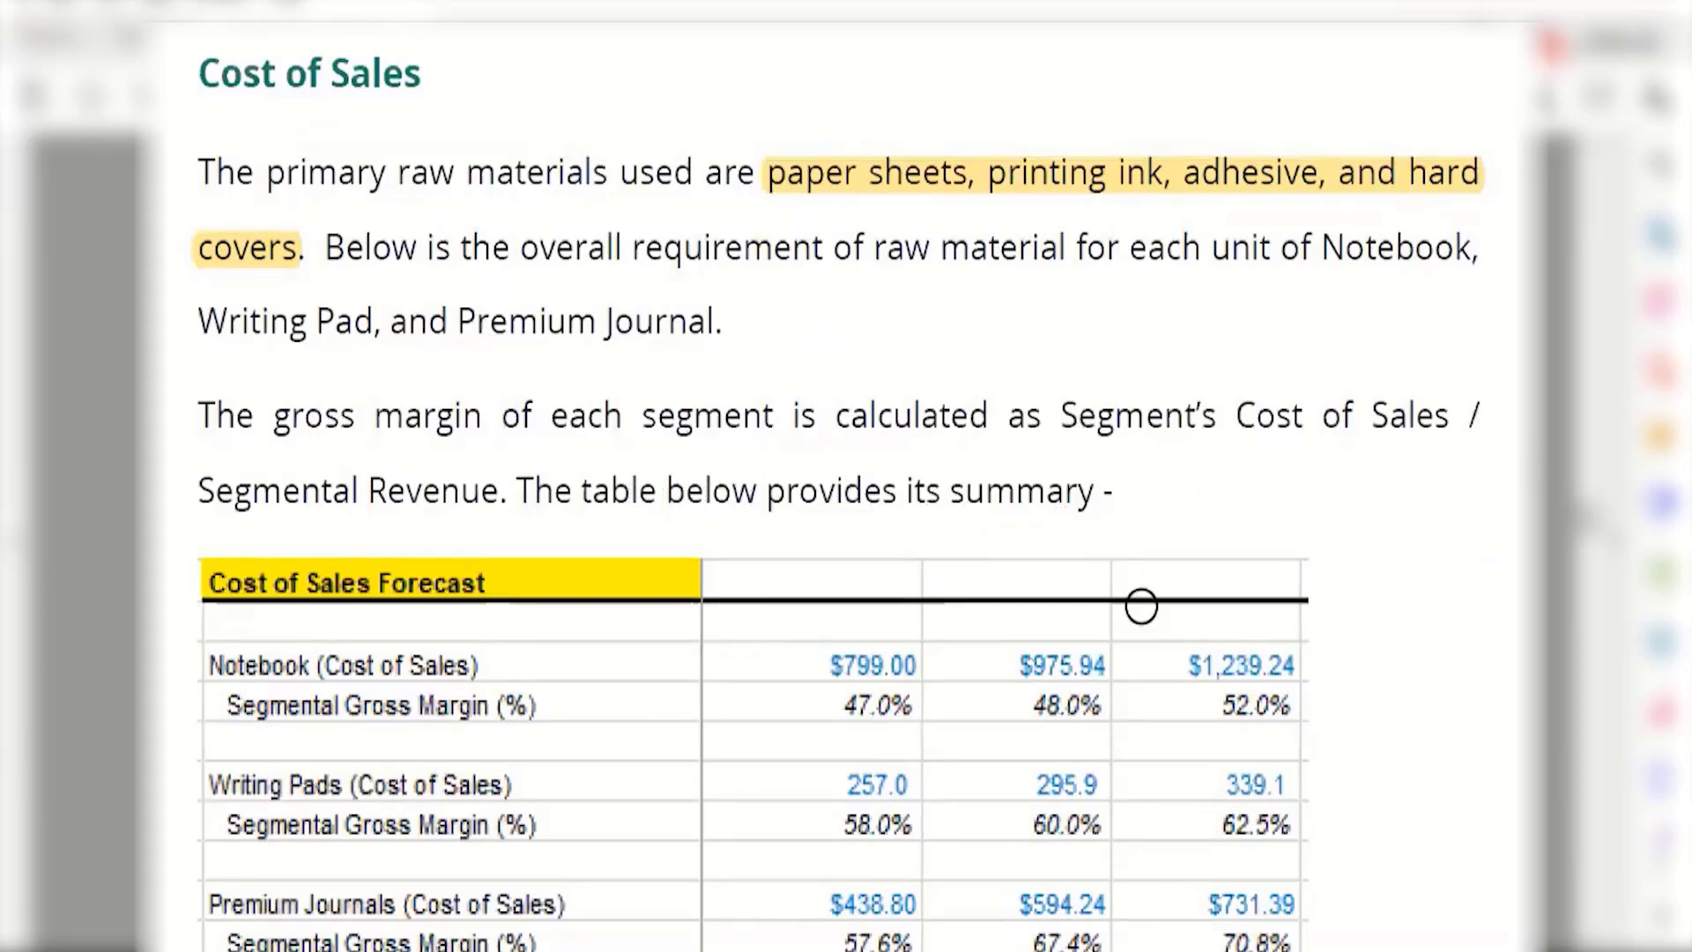
Scroll through the case study to review the Sales Price Movement table and planned price increases.
scroll(1160, 702, "down", 2)
scroll(1160, 702, "down", 9)
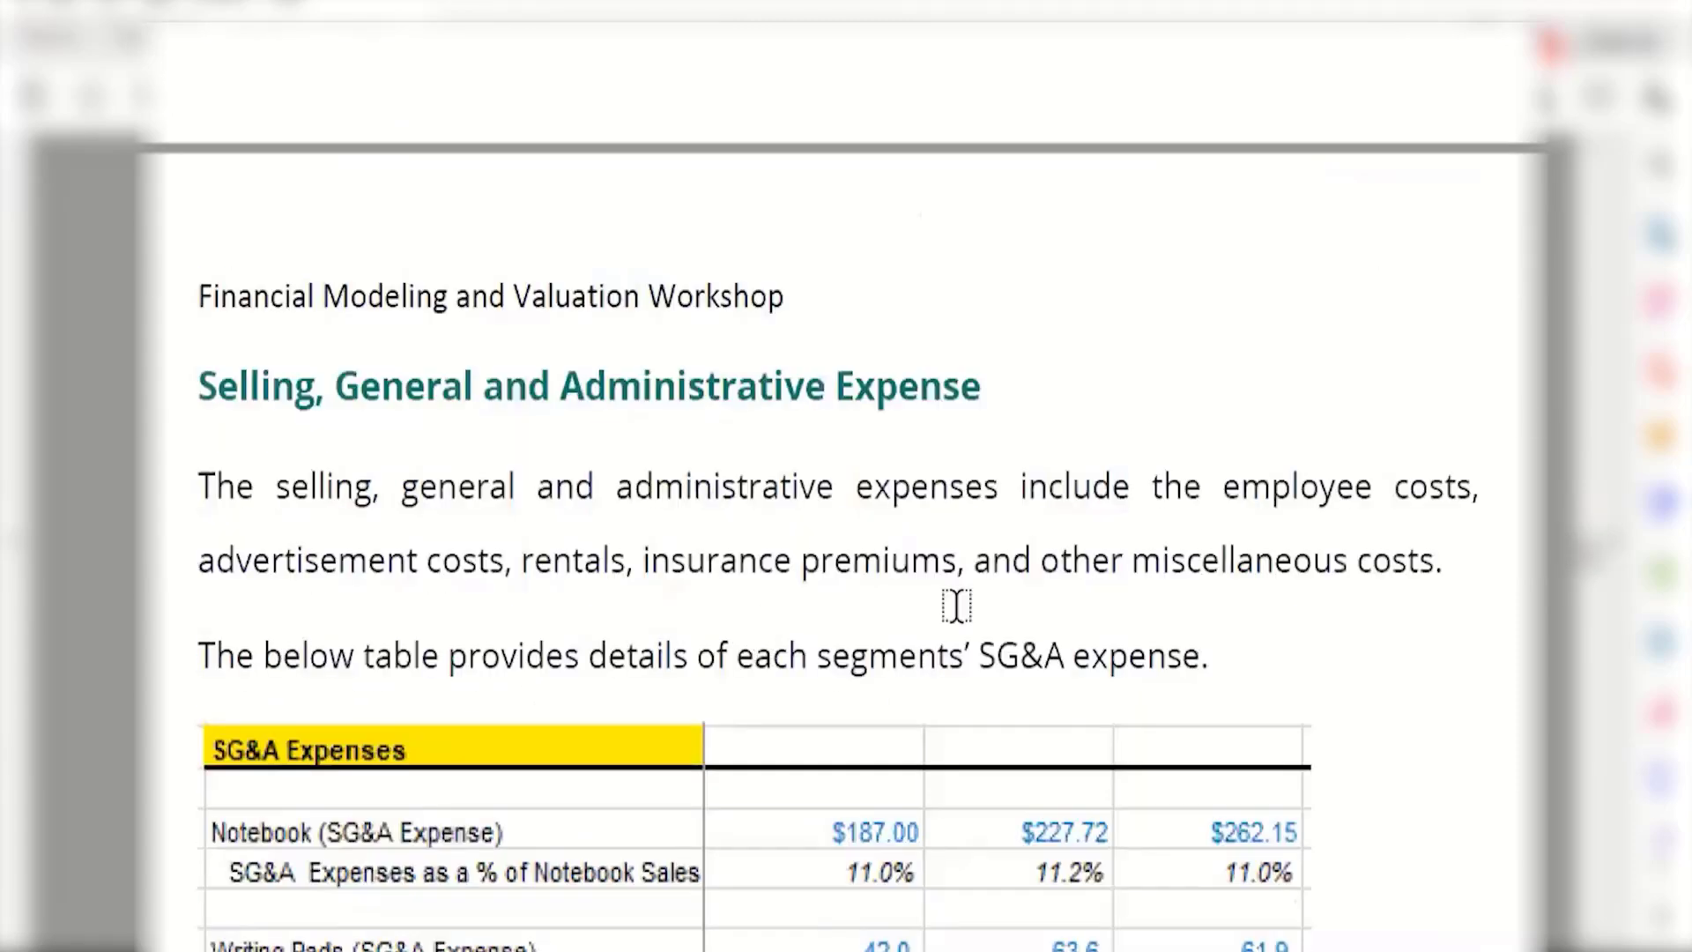
scroll(1115, 602, "down", 1)
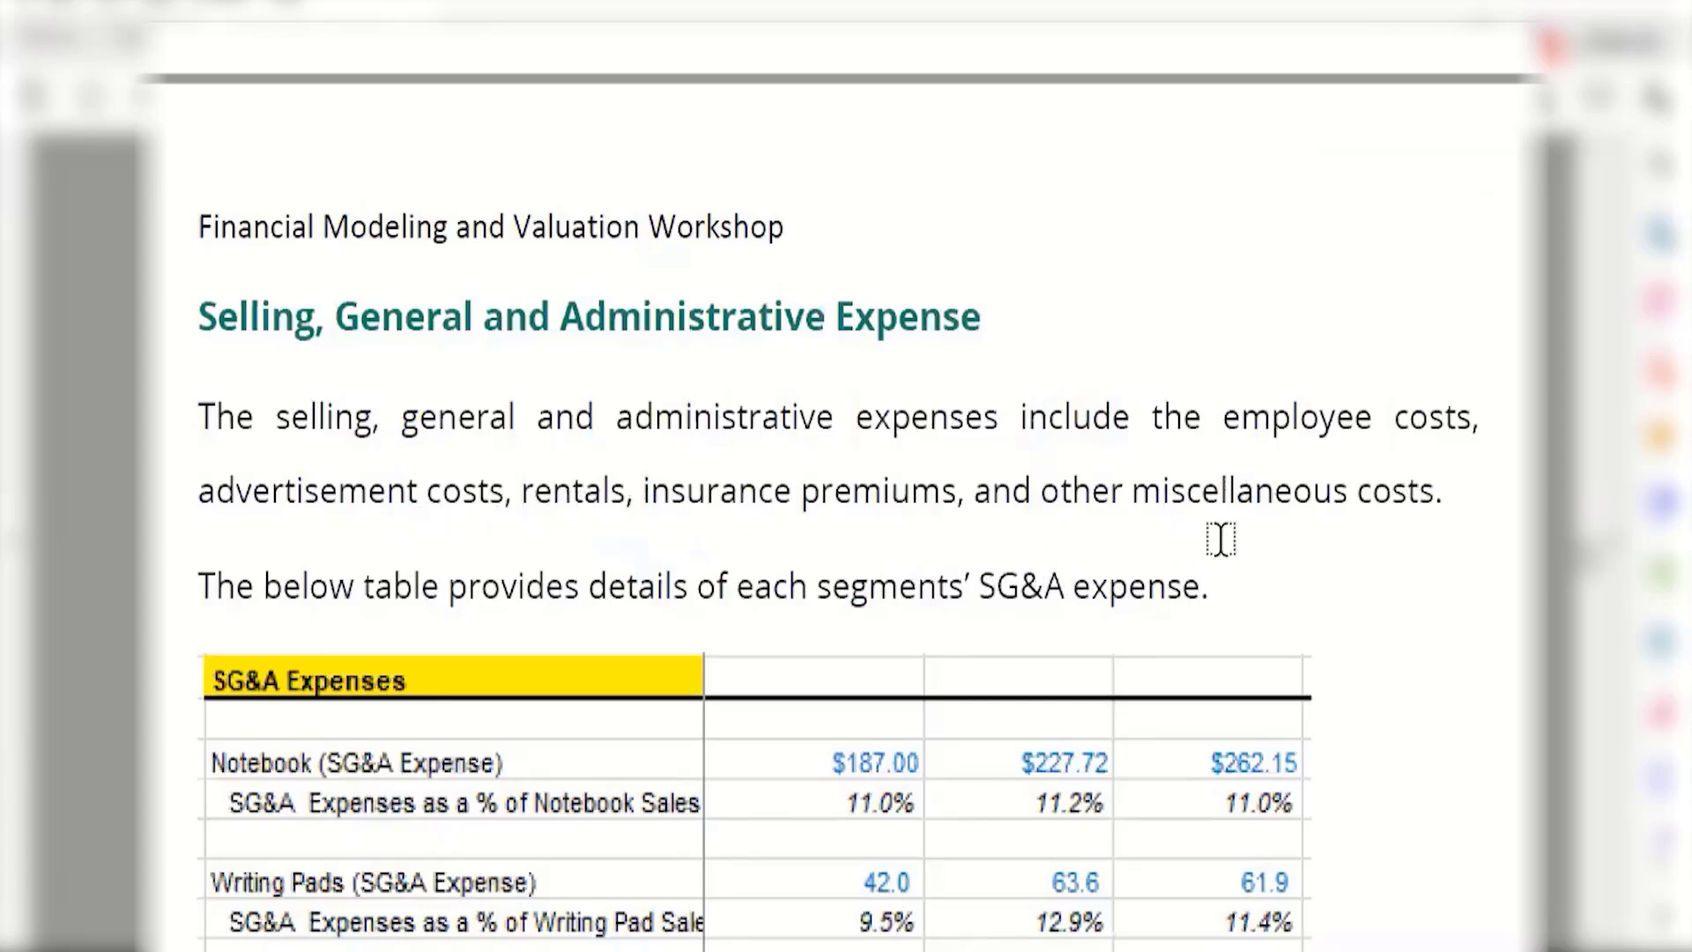
scroll(1434, 550, "down", 1)
scroll(1435, 551, "down", 4)
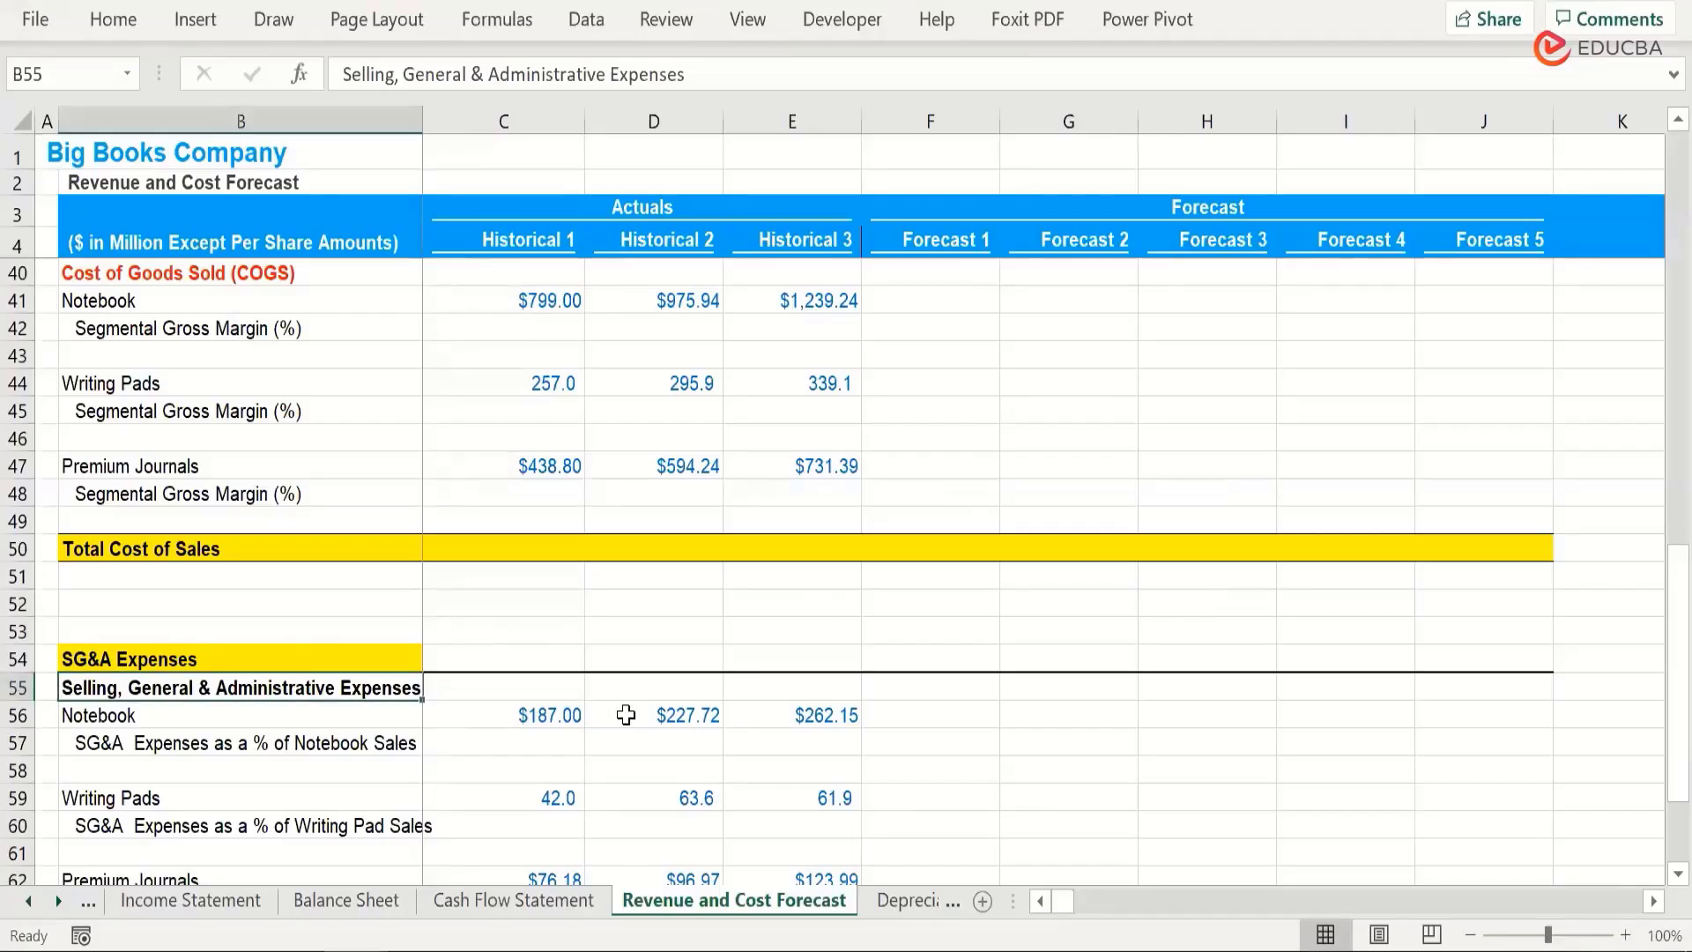
scroll(625, 714, "down", 1)
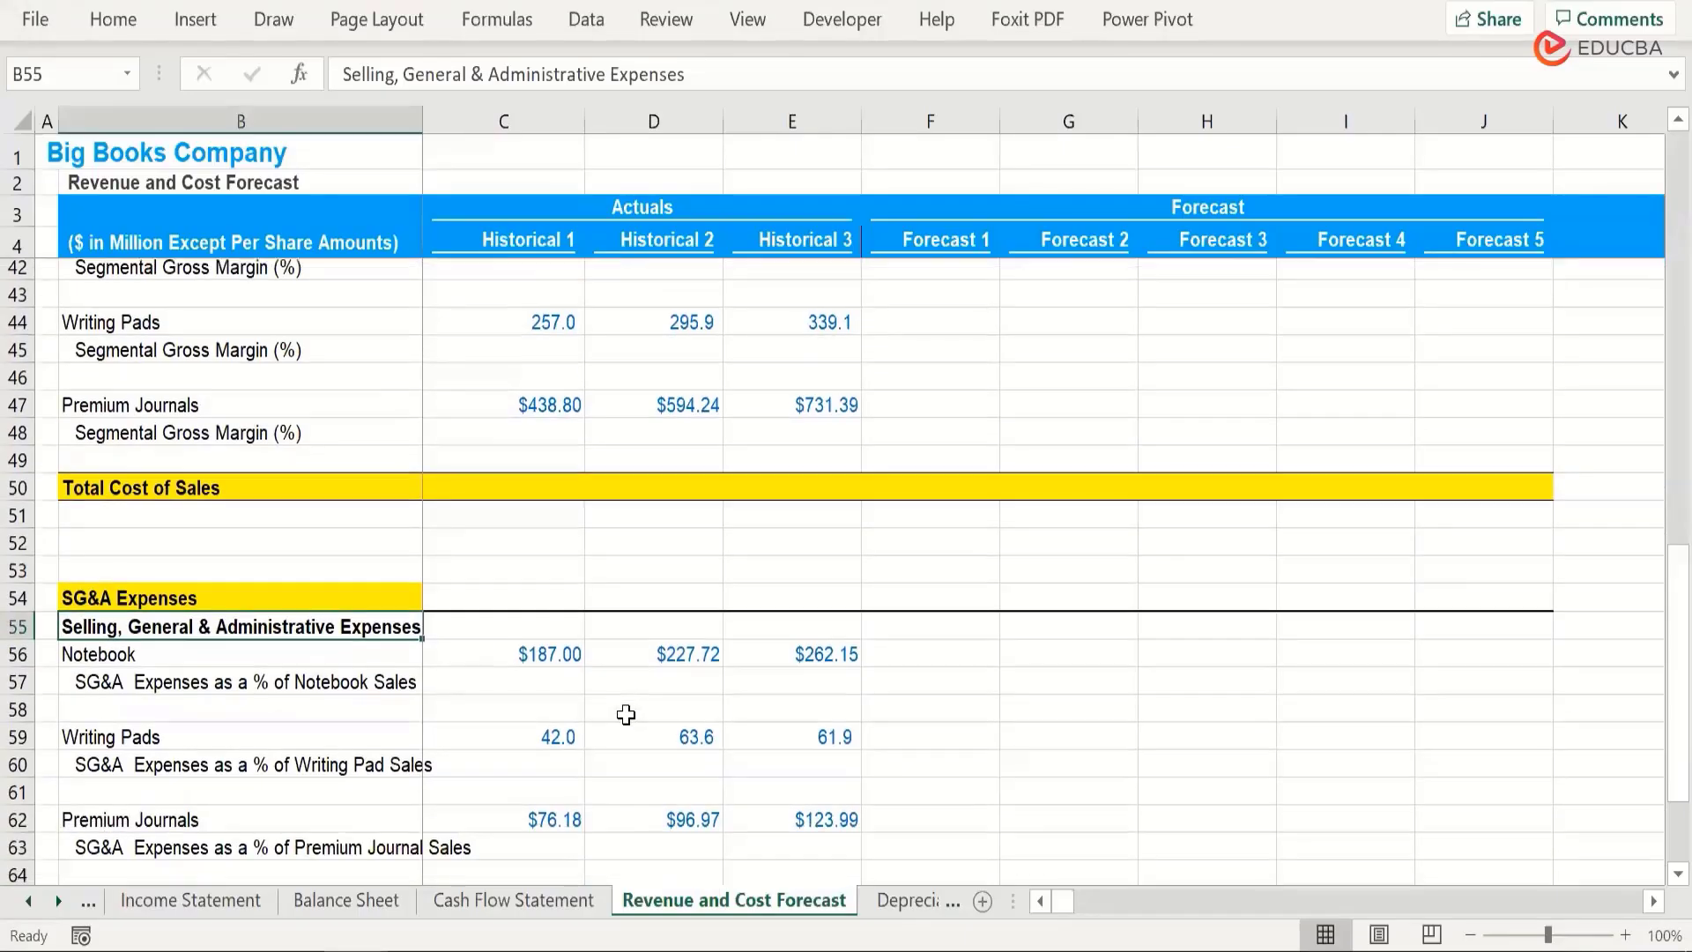
scroll(623, 718, "up", 6)
left_click(185, 741)
left_click(214, 776)
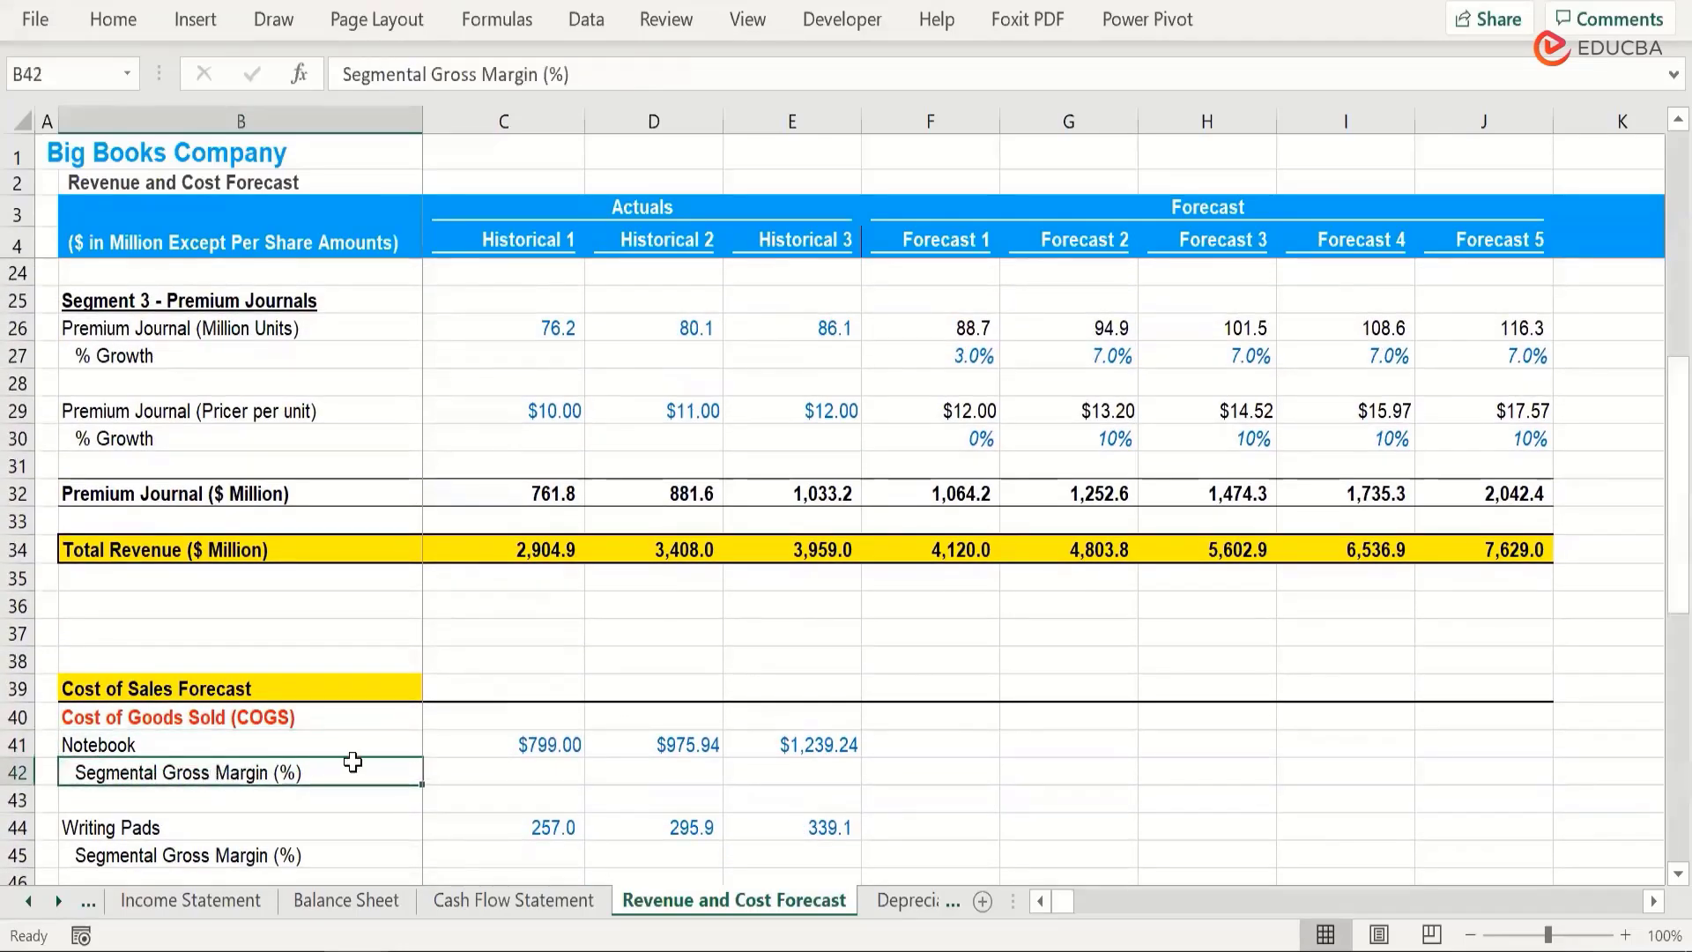
scroll(352, 762, "down", 3)
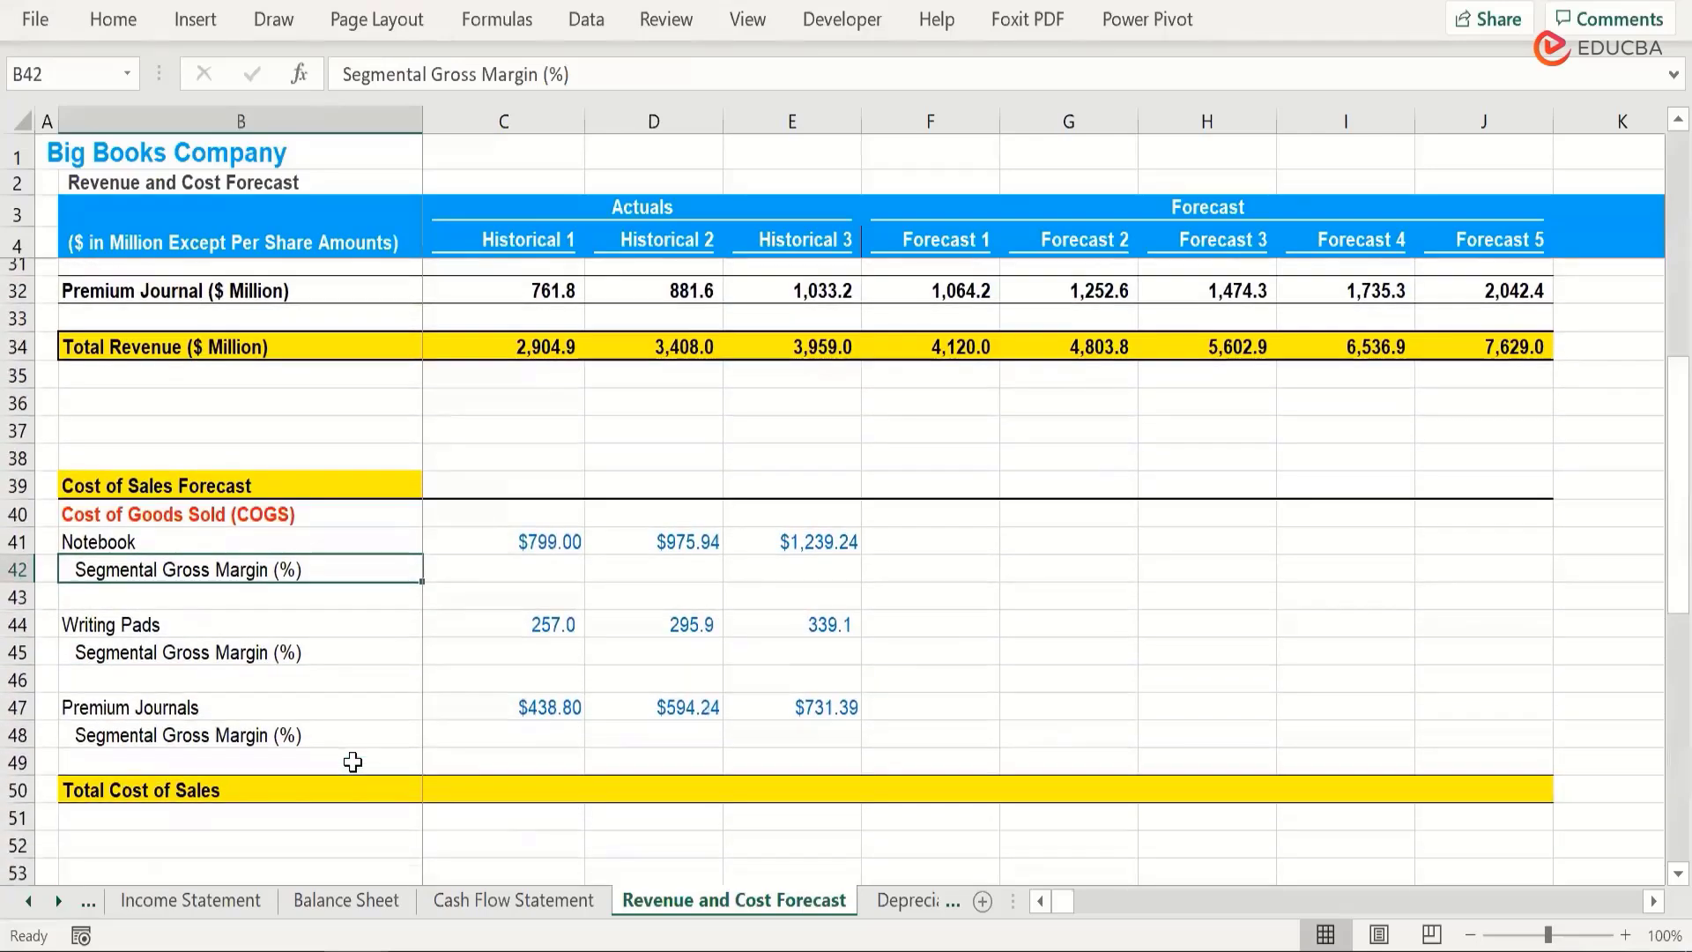
scroll(352, 761, "down", 2)
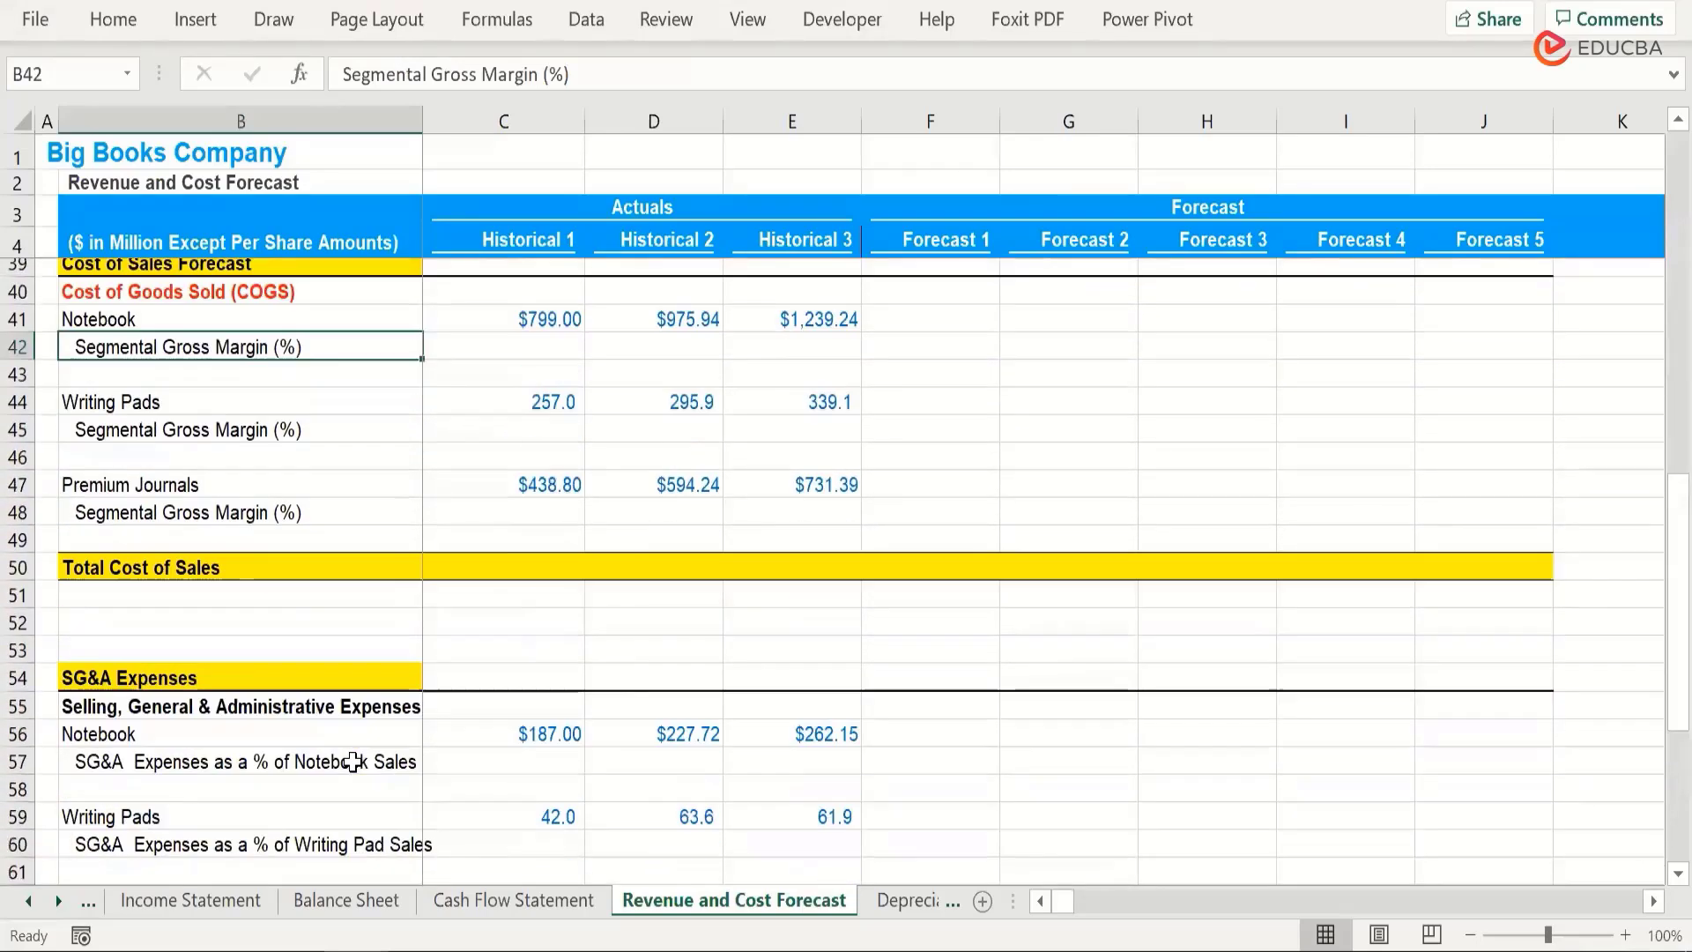
left_click(186, 704)
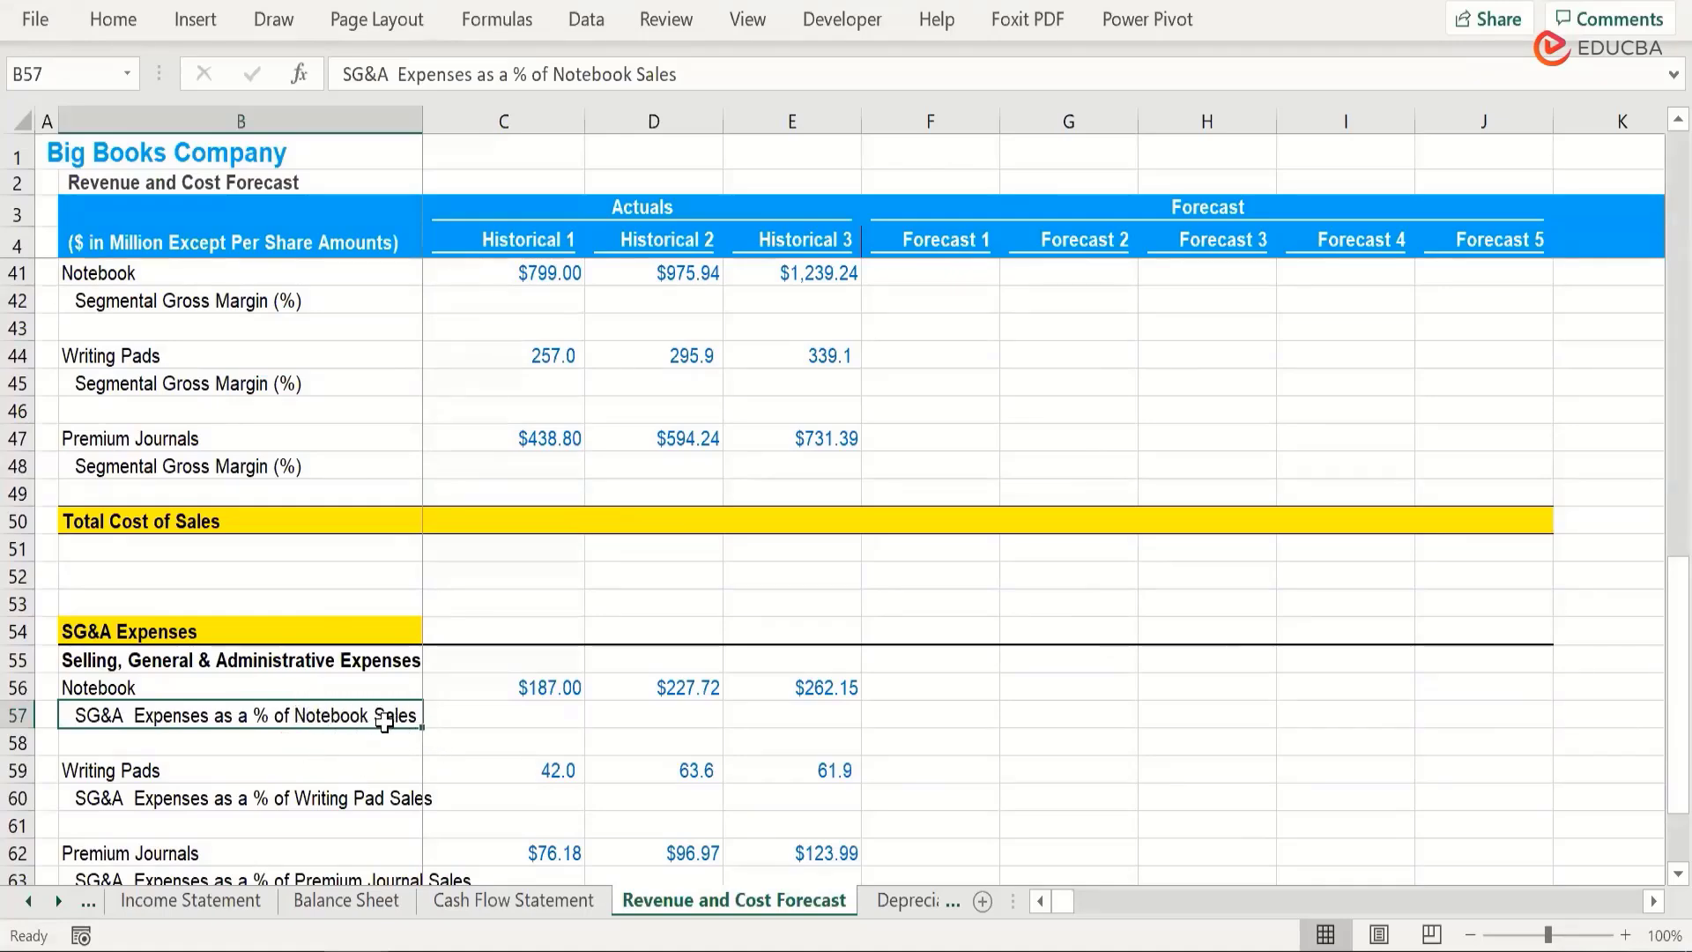
left_click(515, 688)
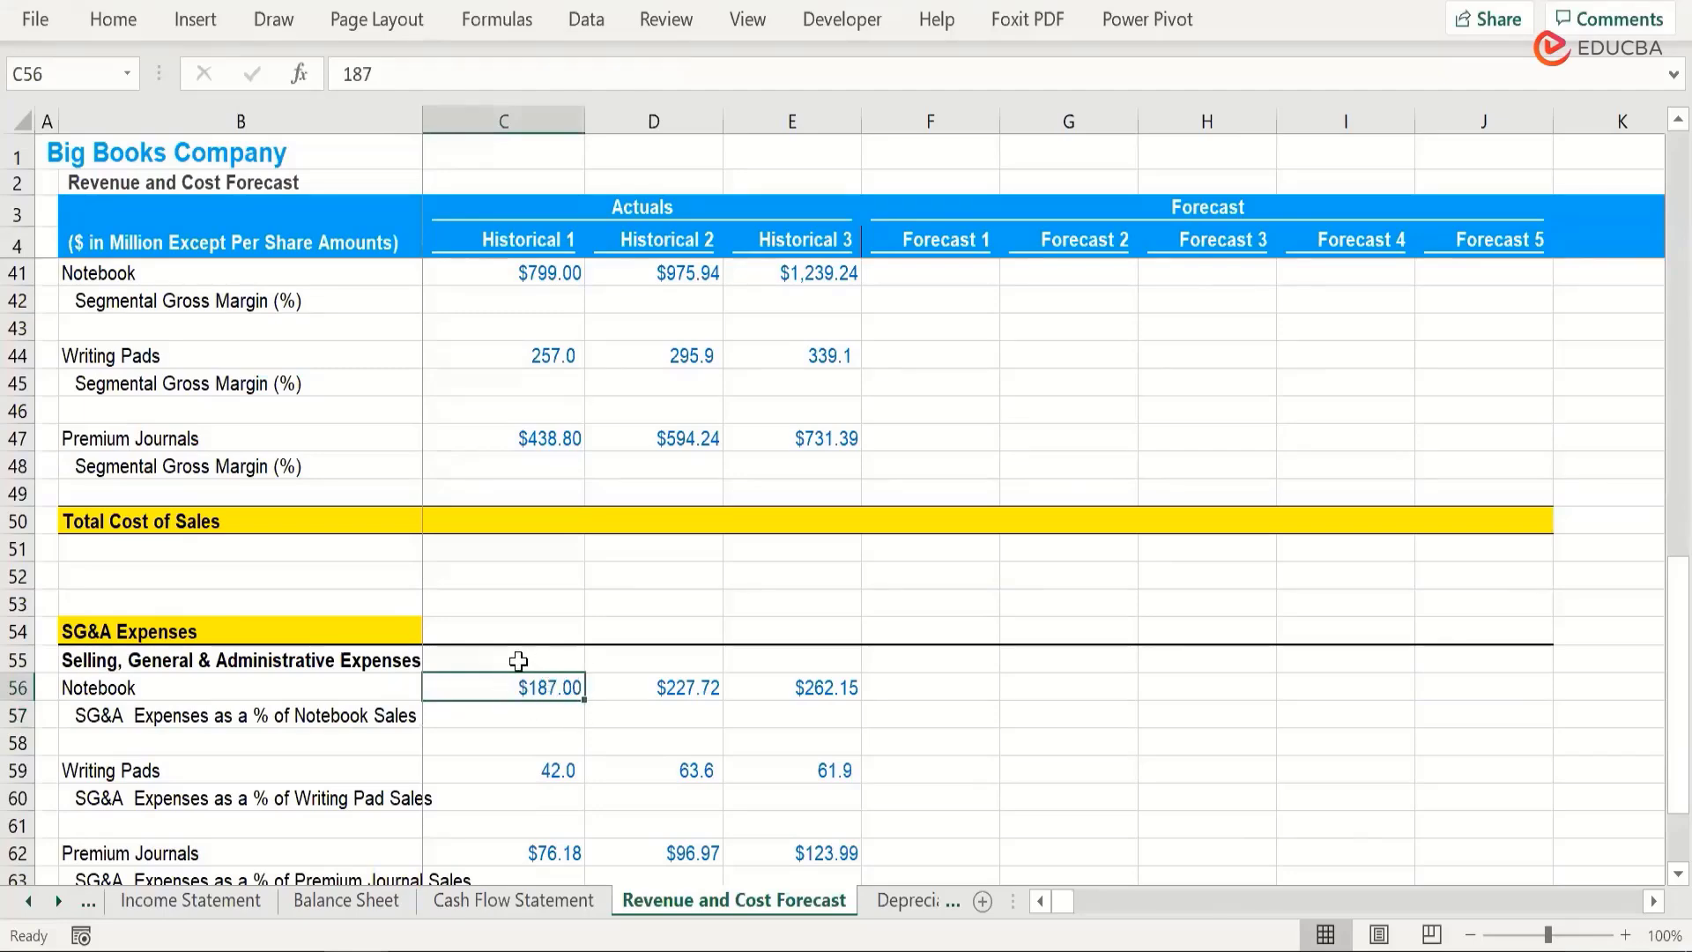
scroll(518, 661, "up", 4)
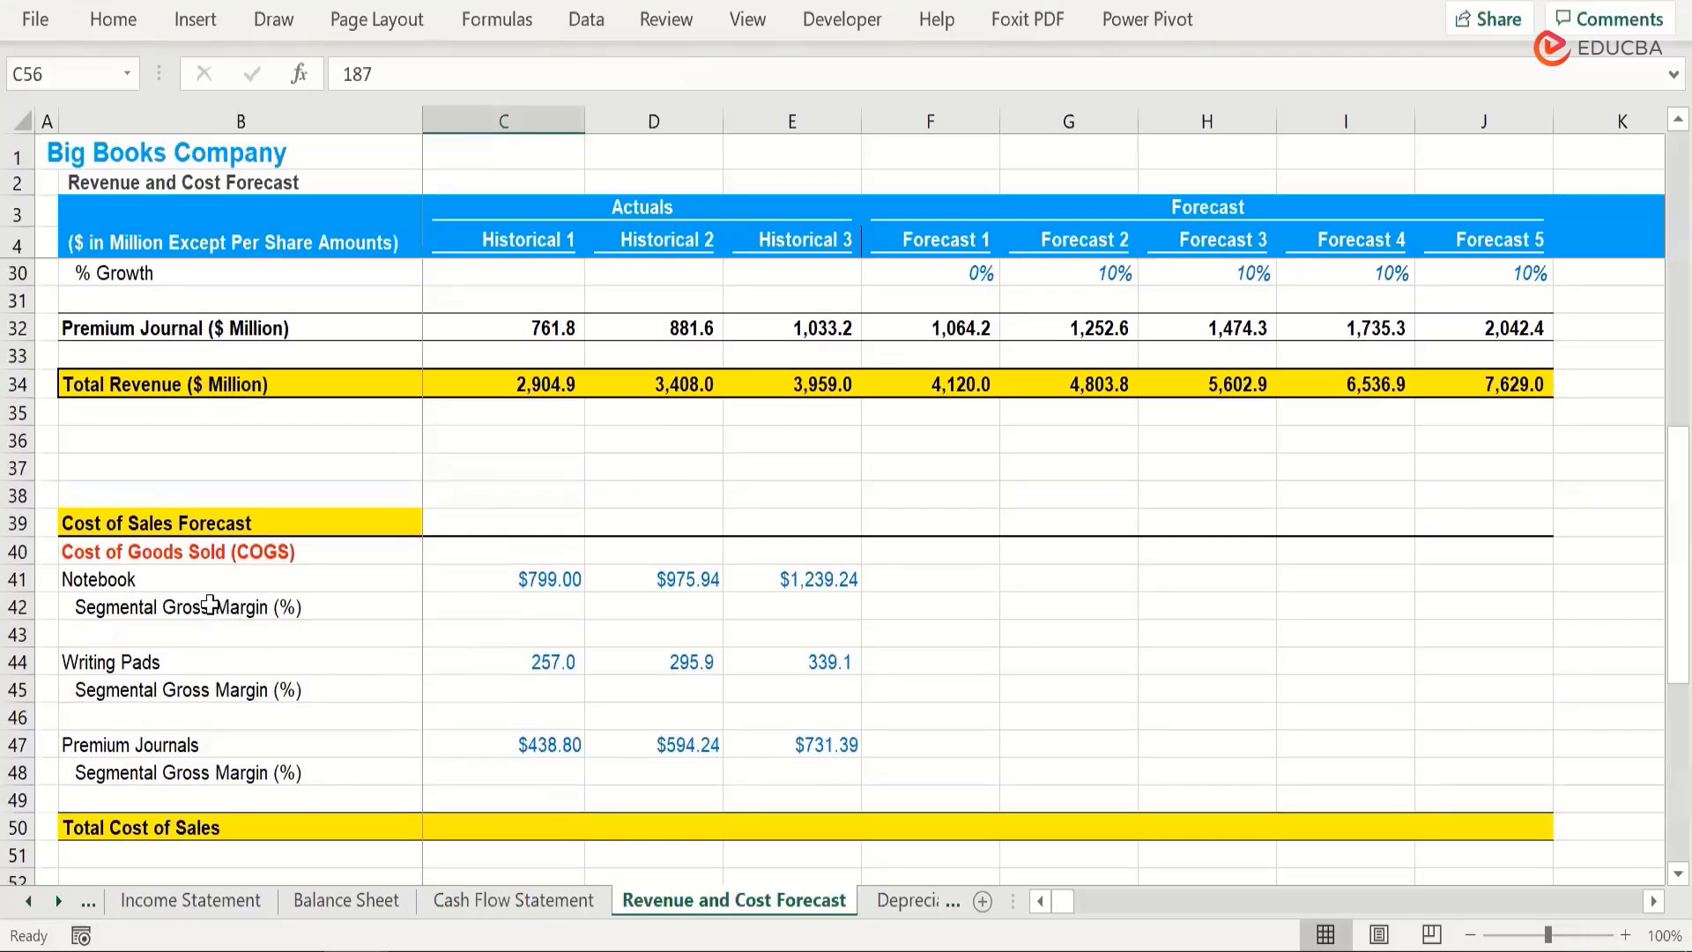
left_click(210, 605)
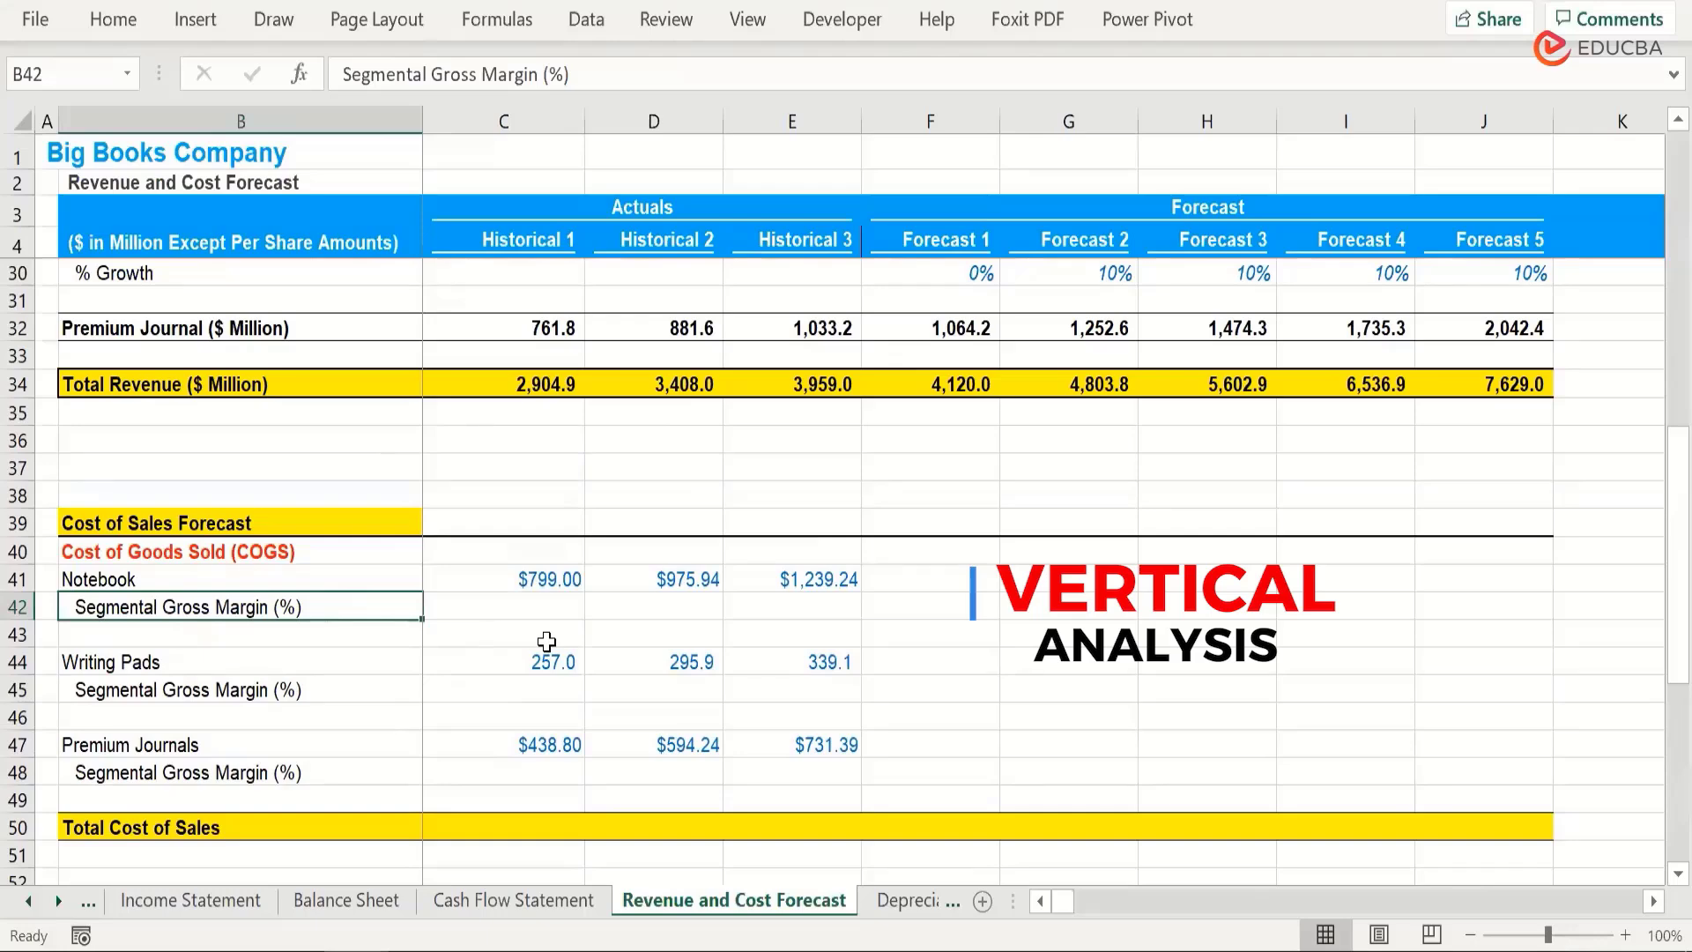
scroll(547, 642, "up", 1)
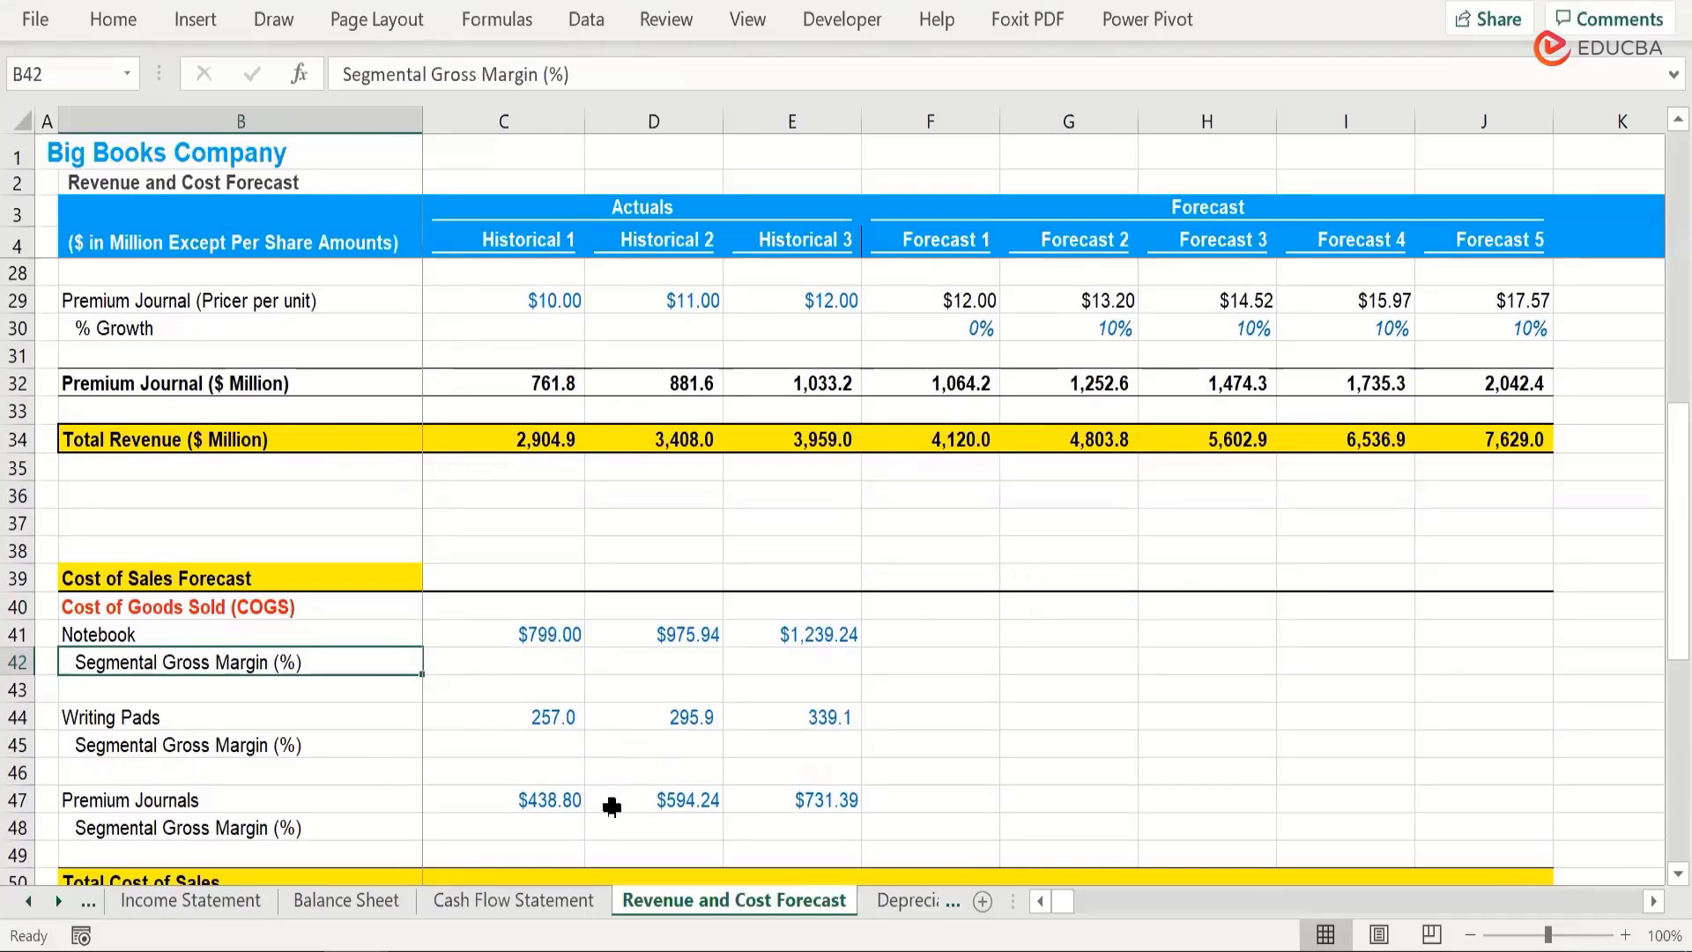
On the Income Statement sheet, select the Net Sales row and then the Net Income row.
left_click(180, 900)
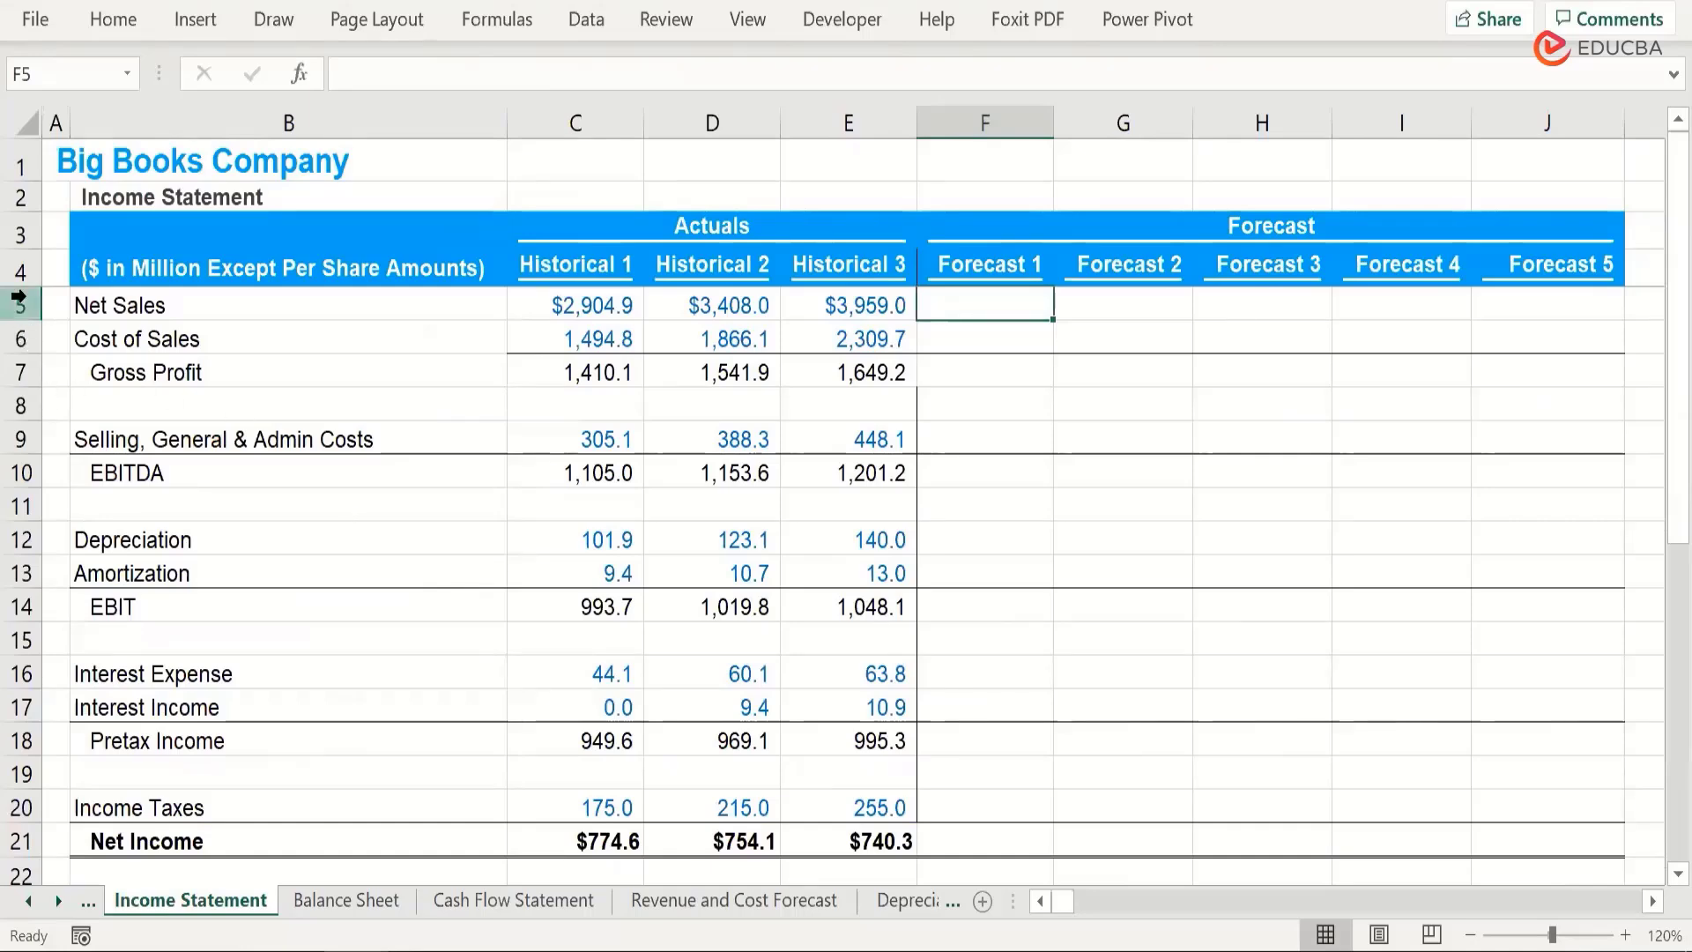
left_click(19, 305)
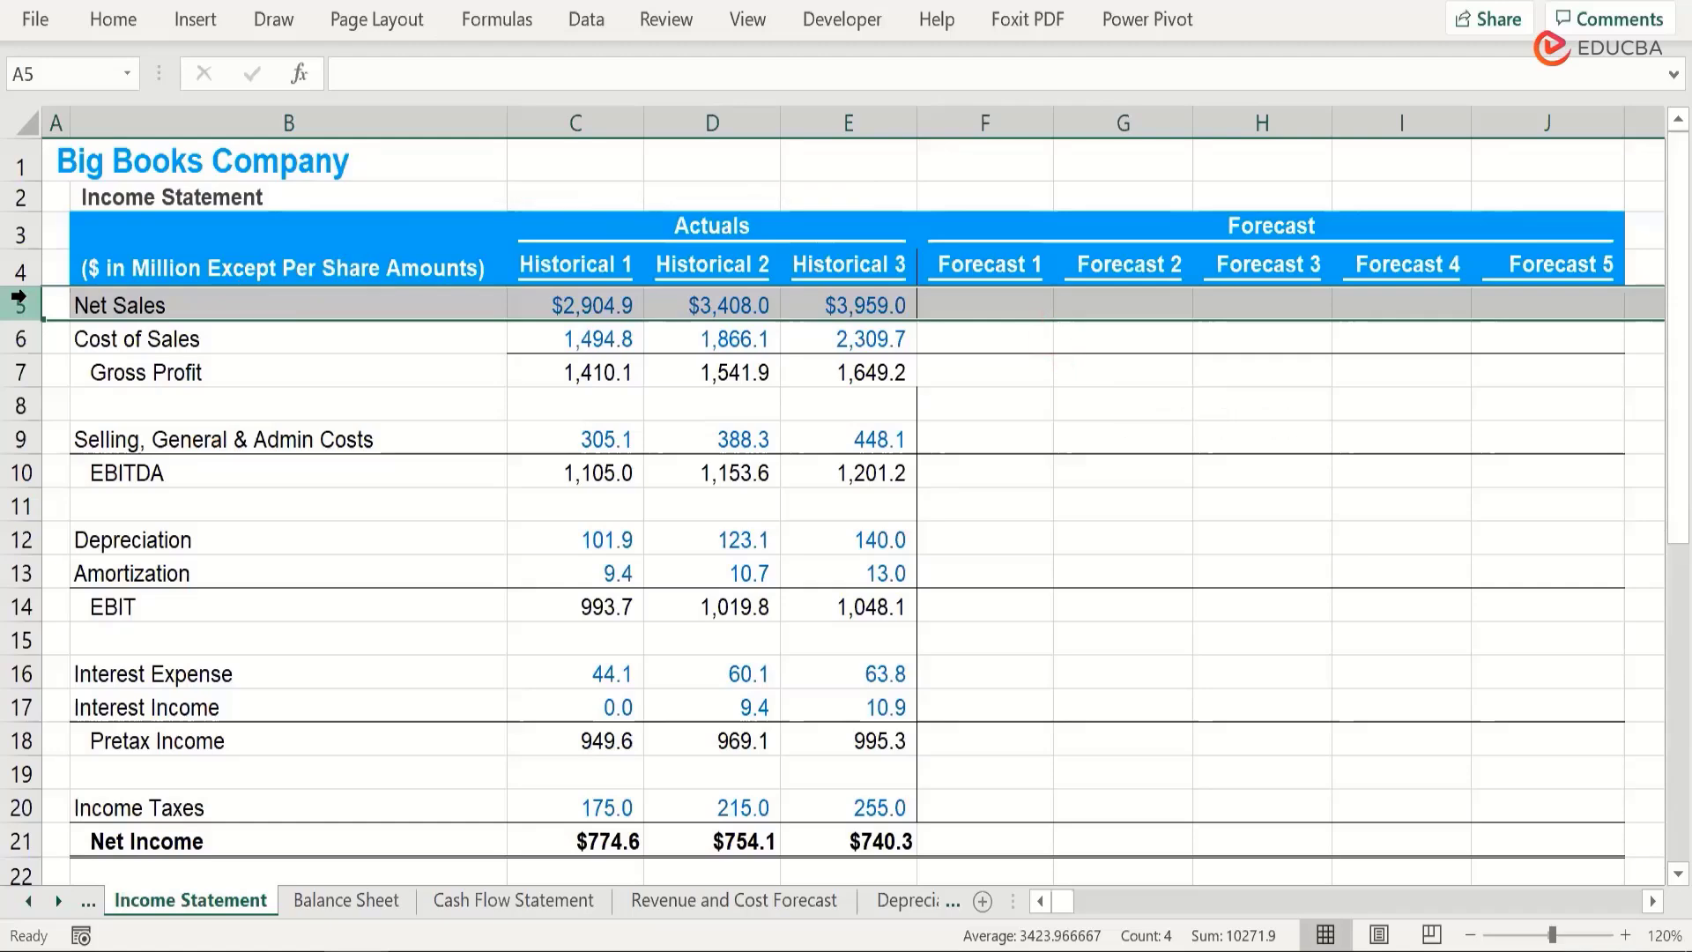
scroll(18, 317, "down", 3)
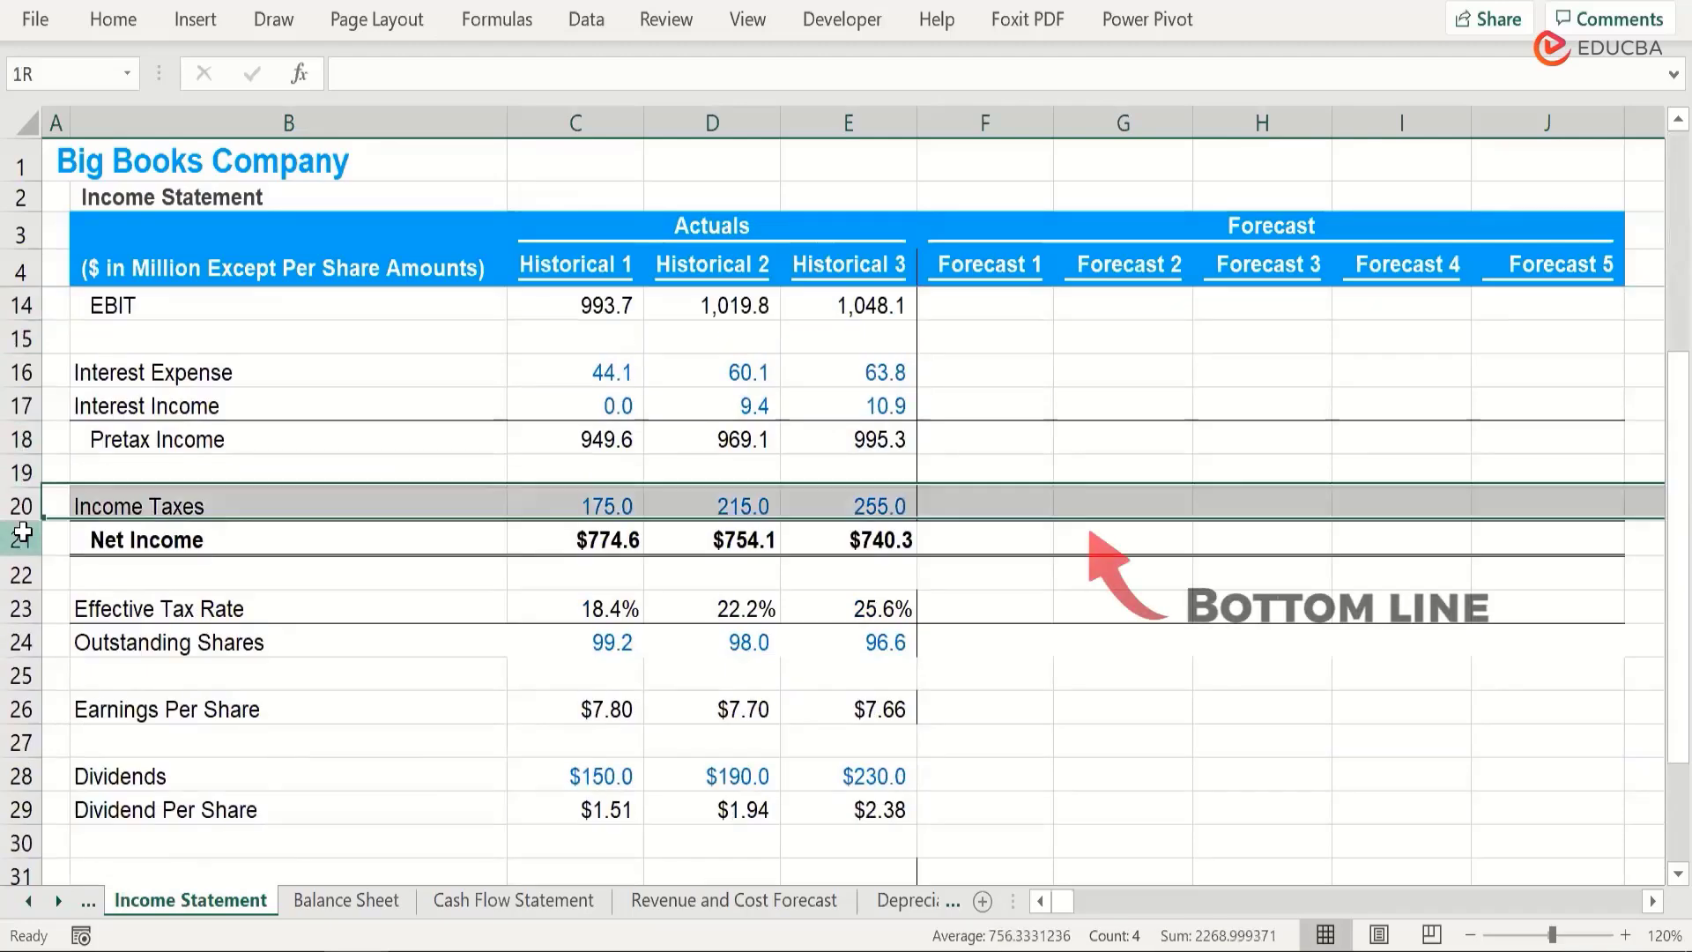
left_click(17, 533)
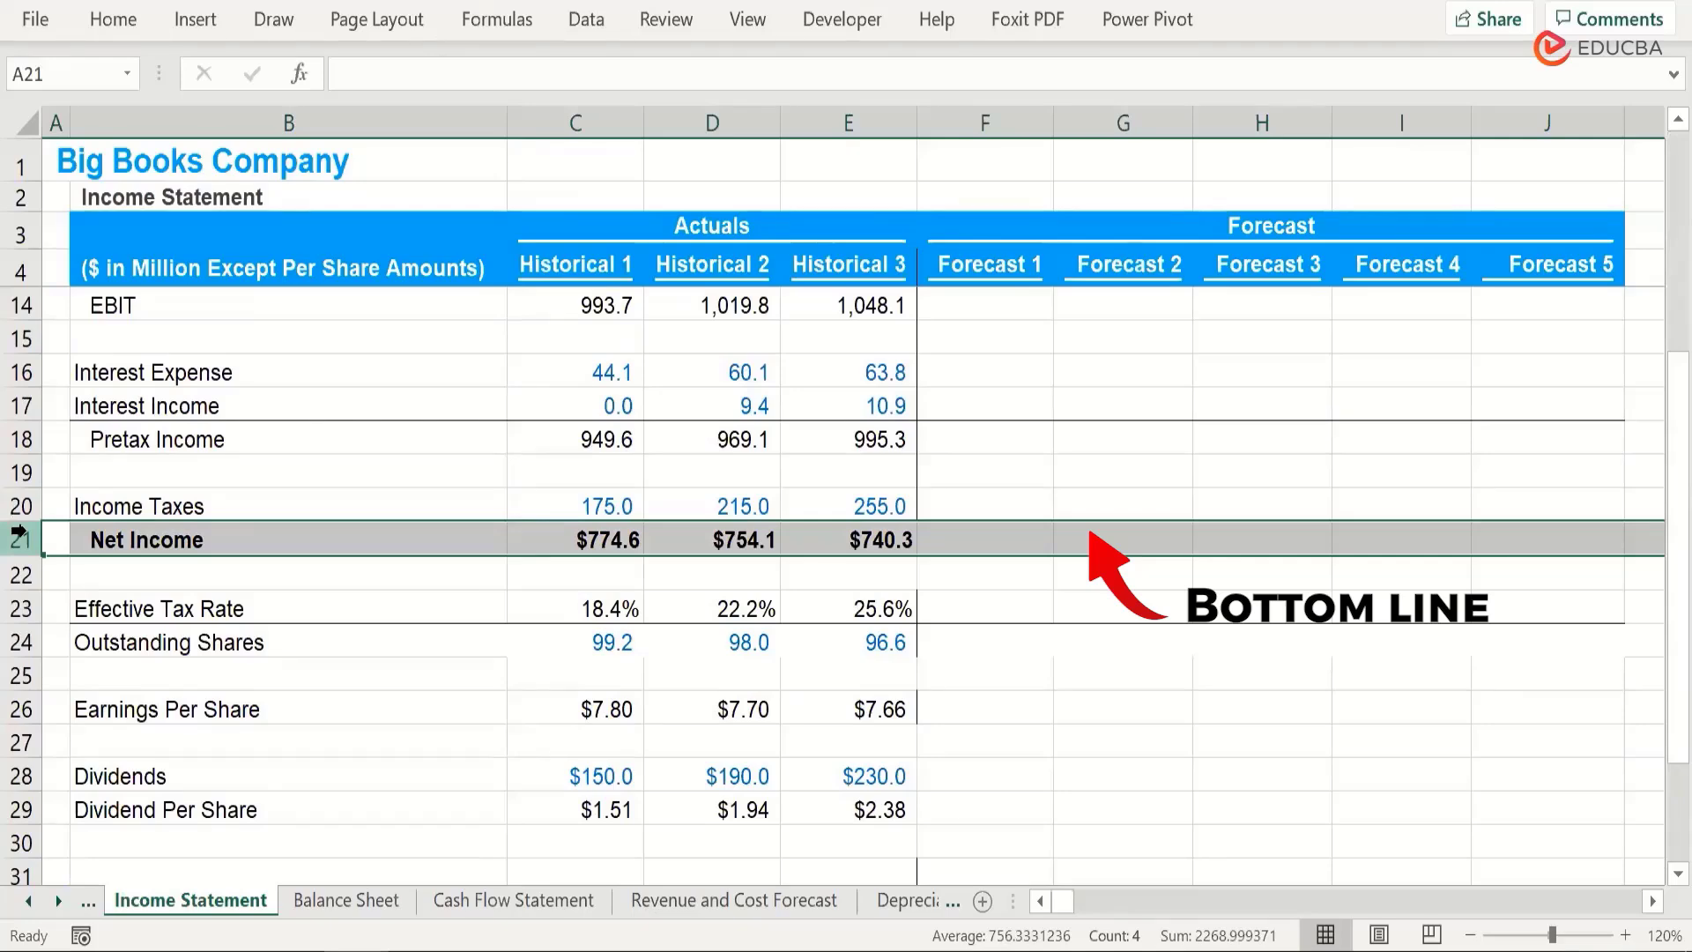
scroll(17, 531, "up", 3)
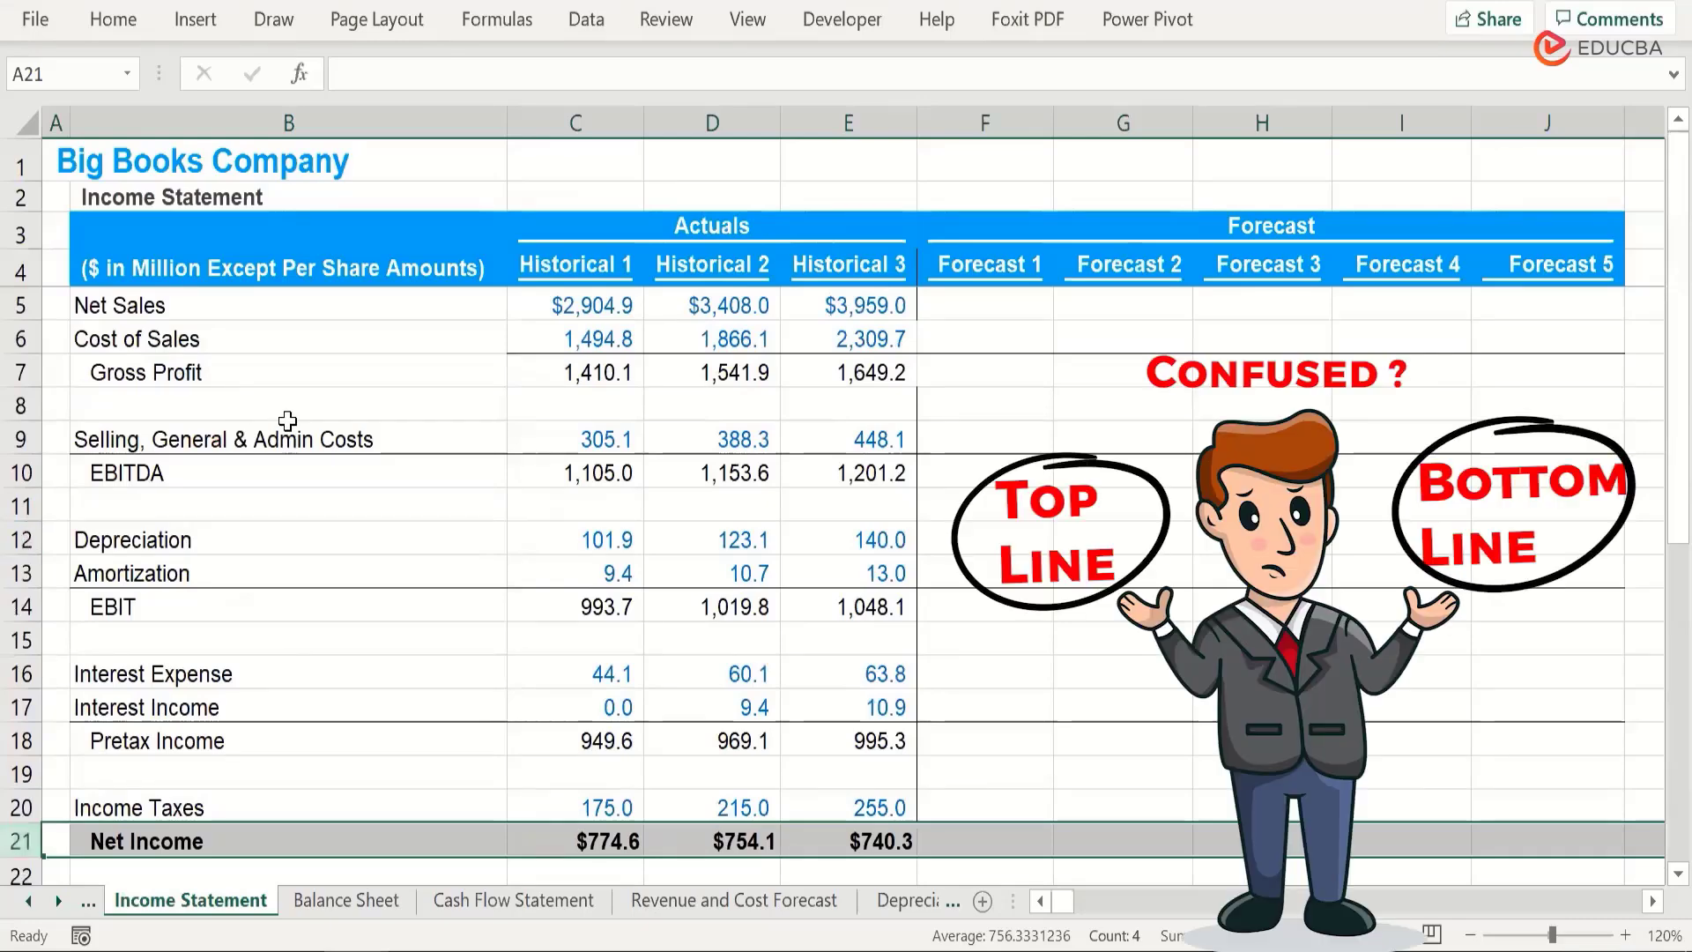
Split the window with Alt+W, S and reselect the Net Sales and Net Income rows.
key("alt+w")
key("s")
scroll(283, 432, "up", 2)
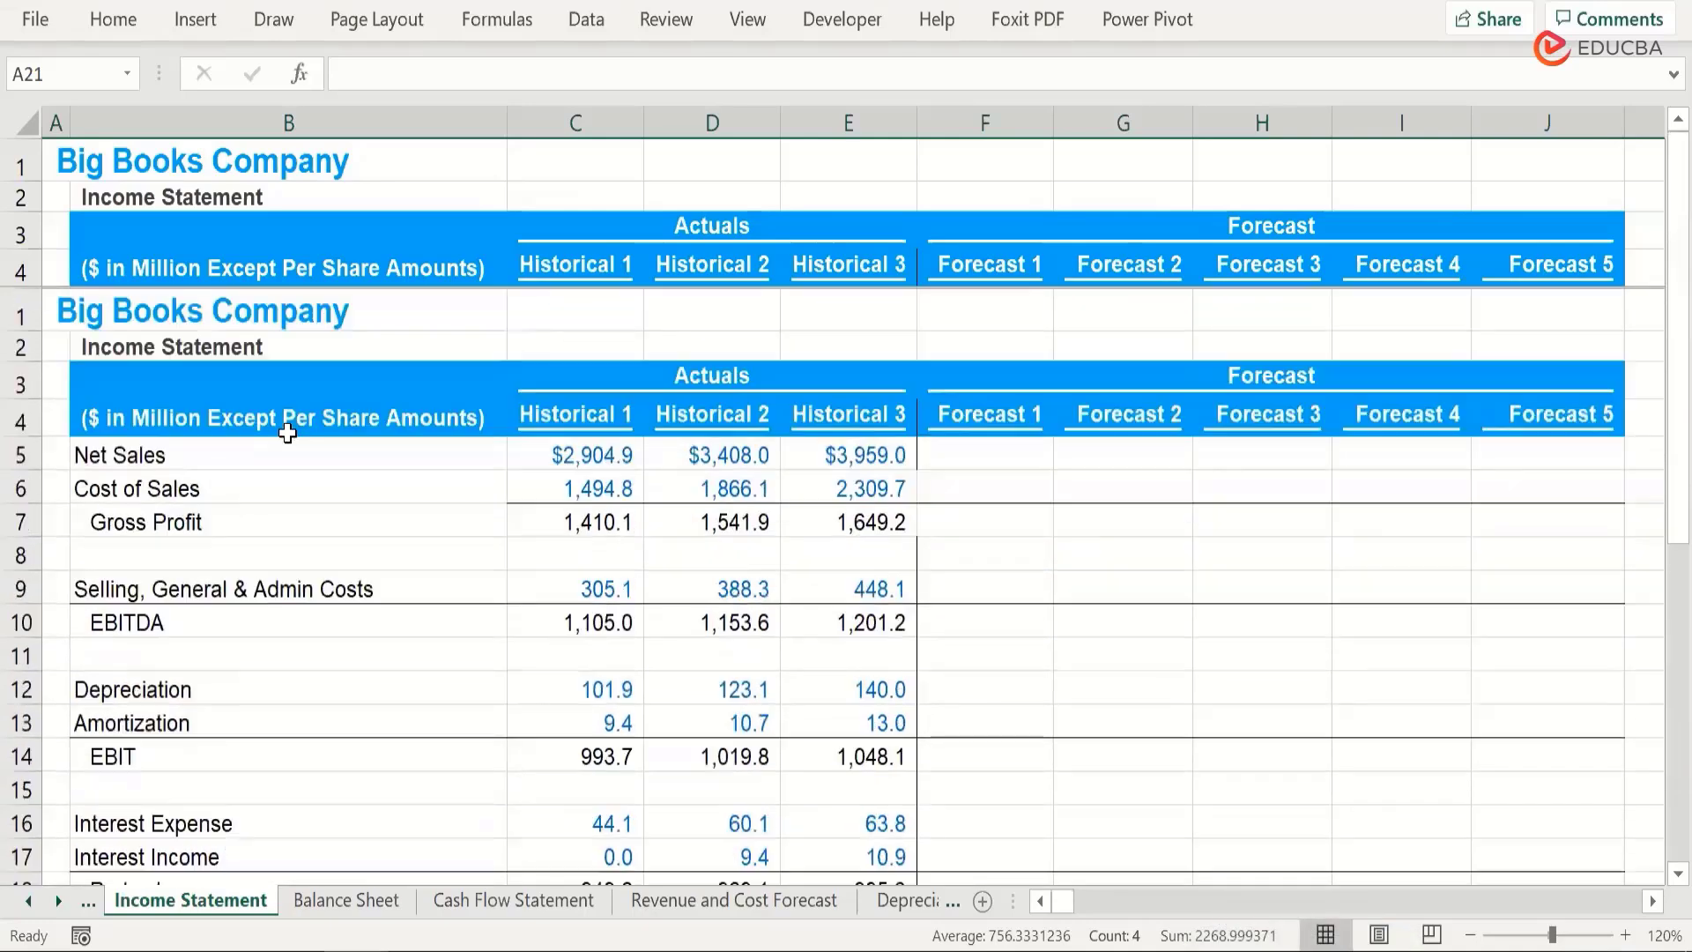
scroll(60, 388, "down", 2)
left_click(21, 305)
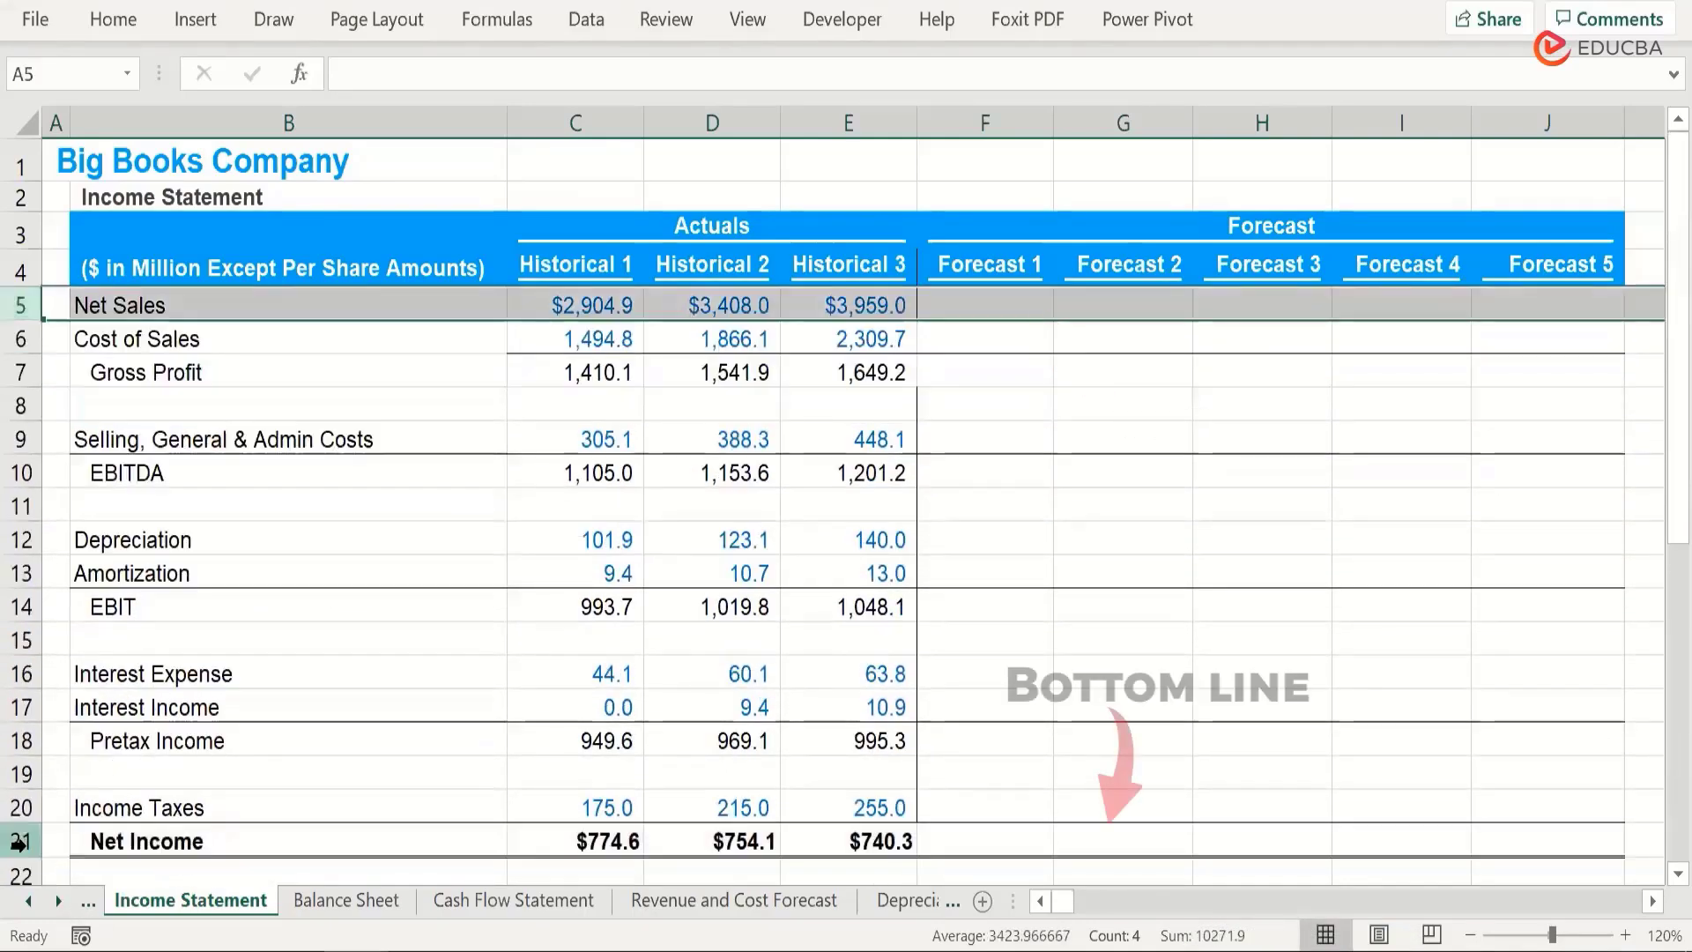
left_click(20, 841)
On the Revenue and Cost Forecast sheet, enter =C41/C13 in C42 for the Notebook margin.
key("ctrl+Page_Down")
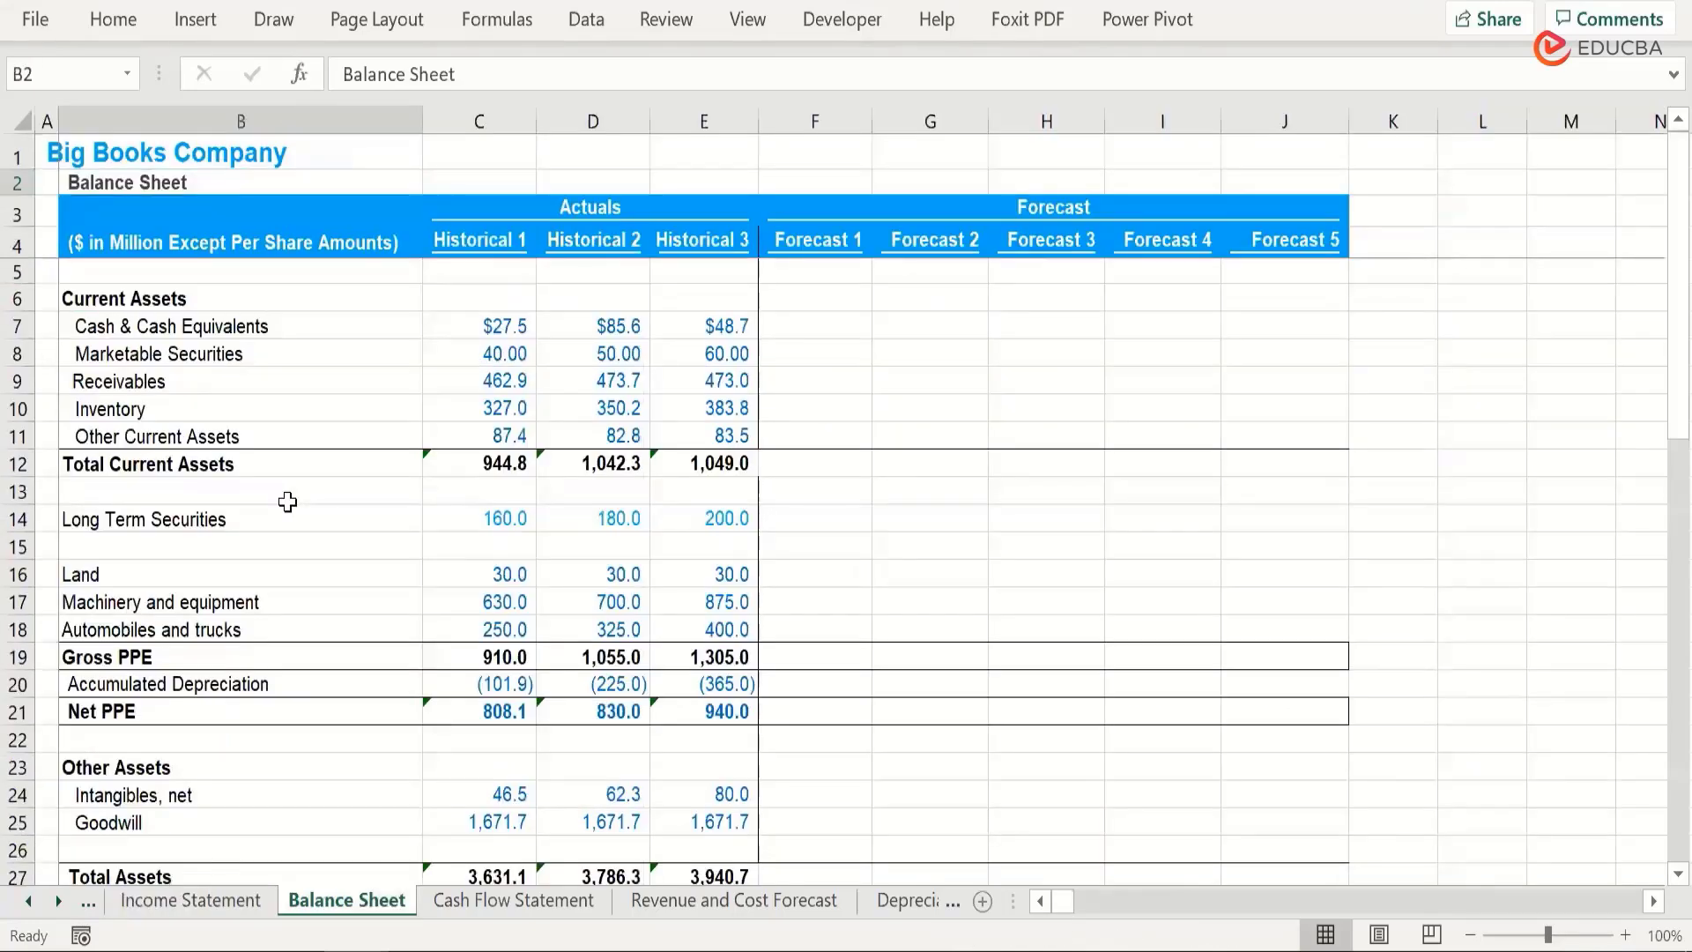
key("ctrl+Page_Down")
key("ctrl+Page_Down")
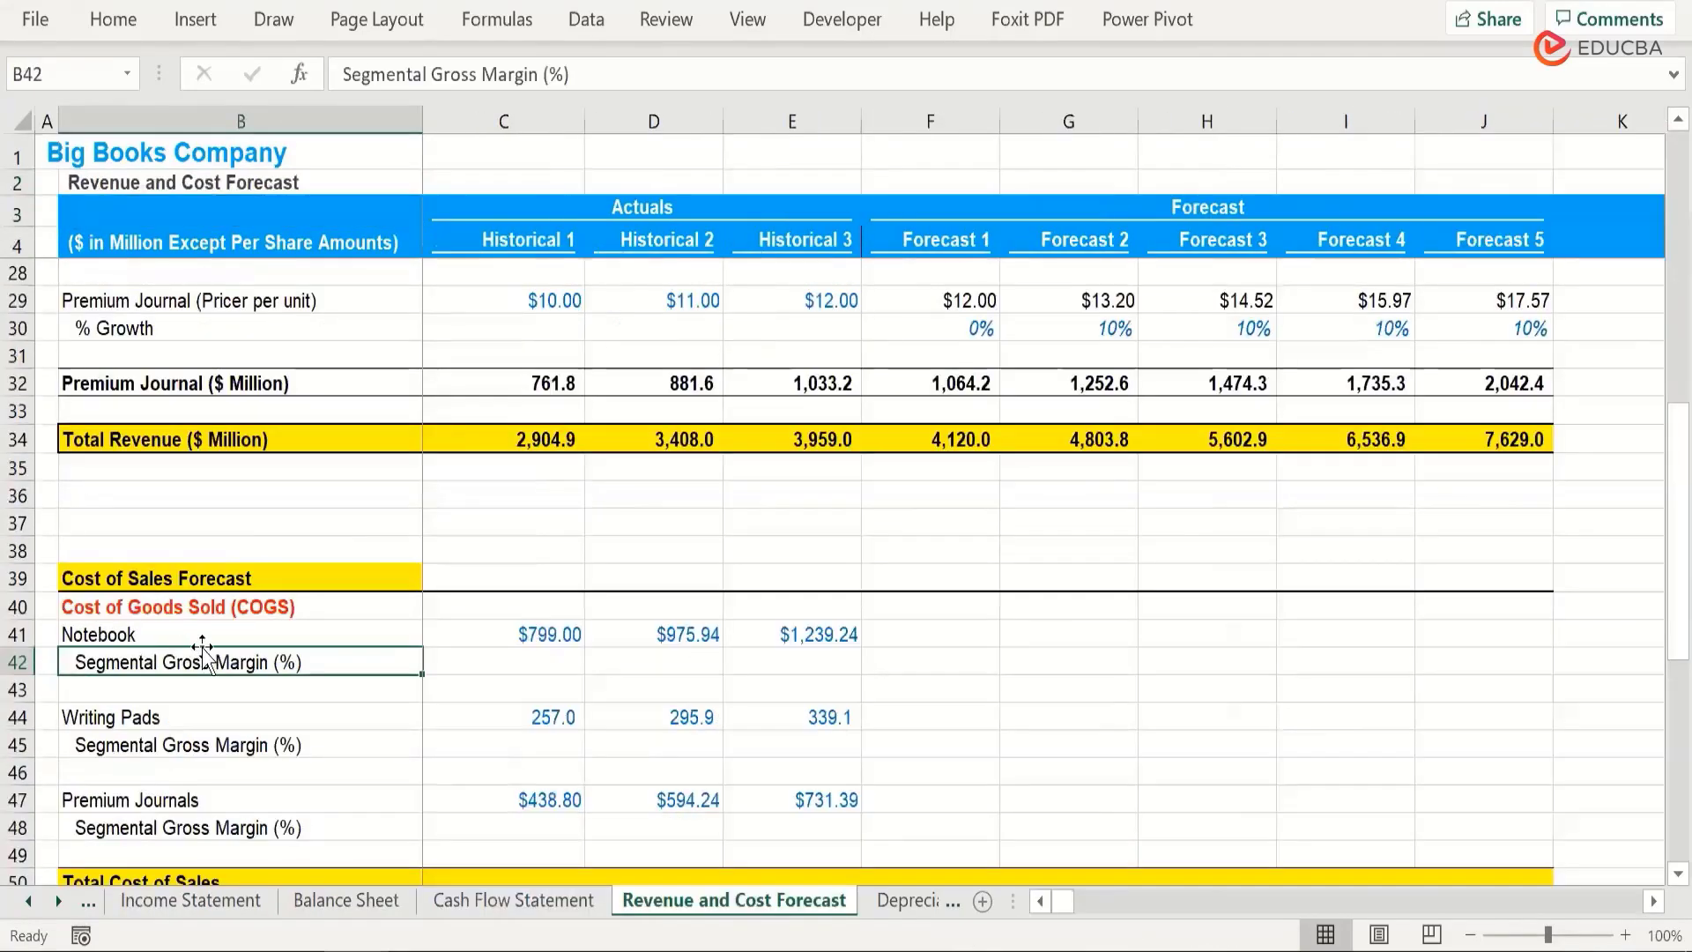
left_click(512, 660)
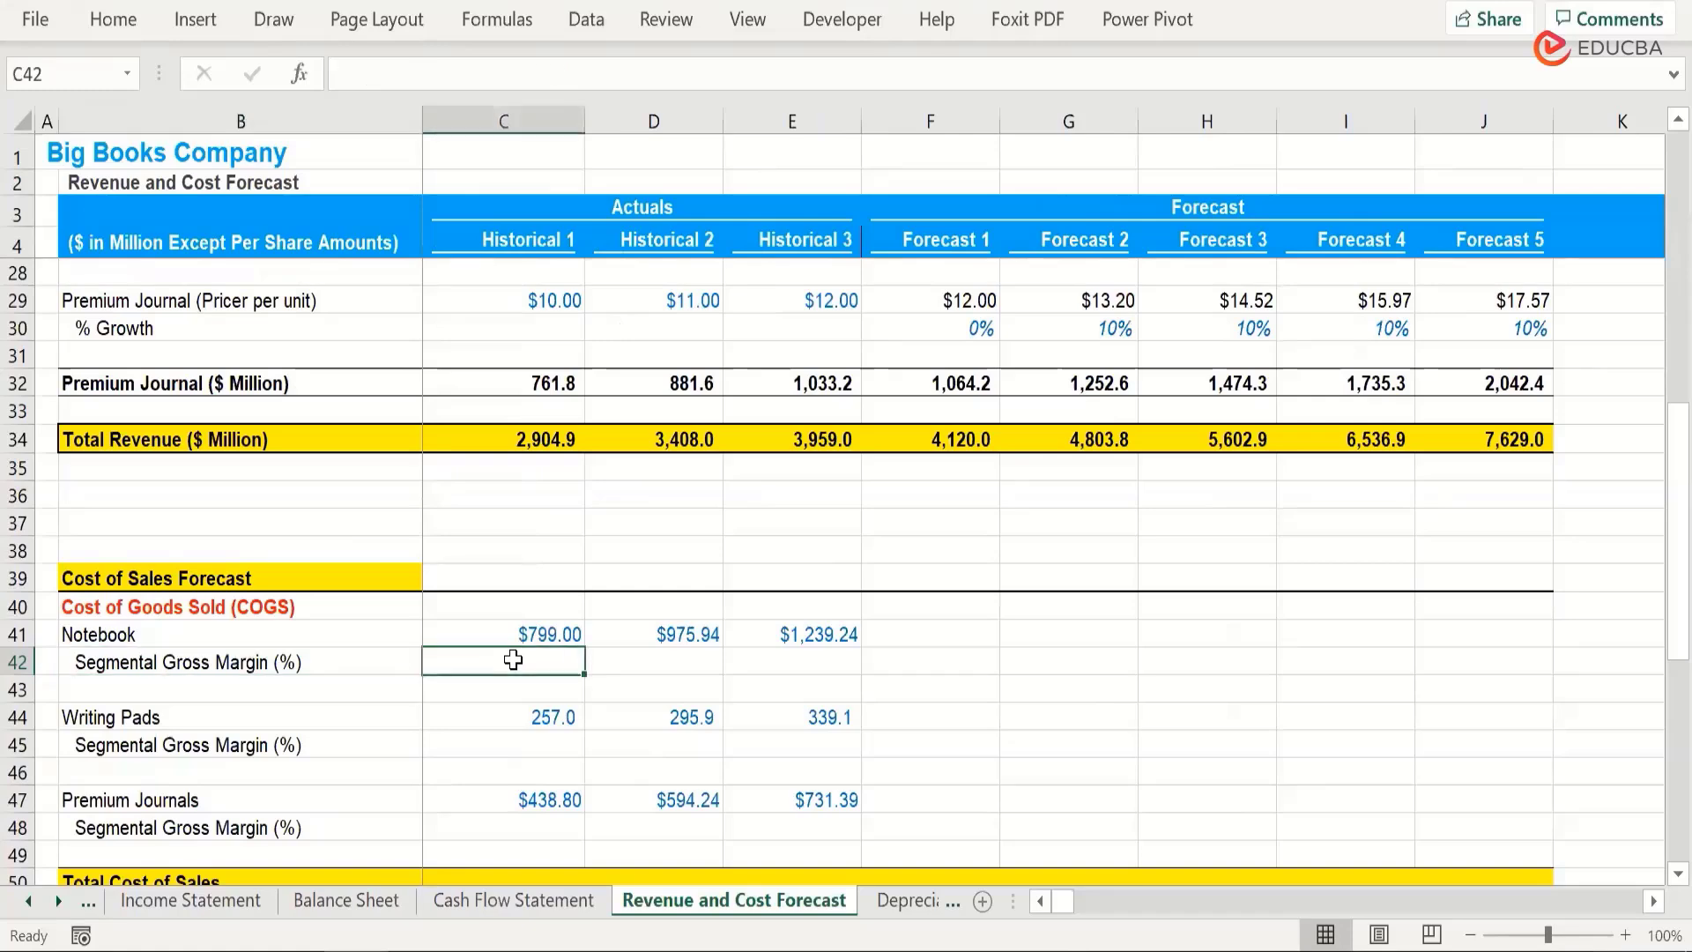
scroll(513, 660, "up", 5)
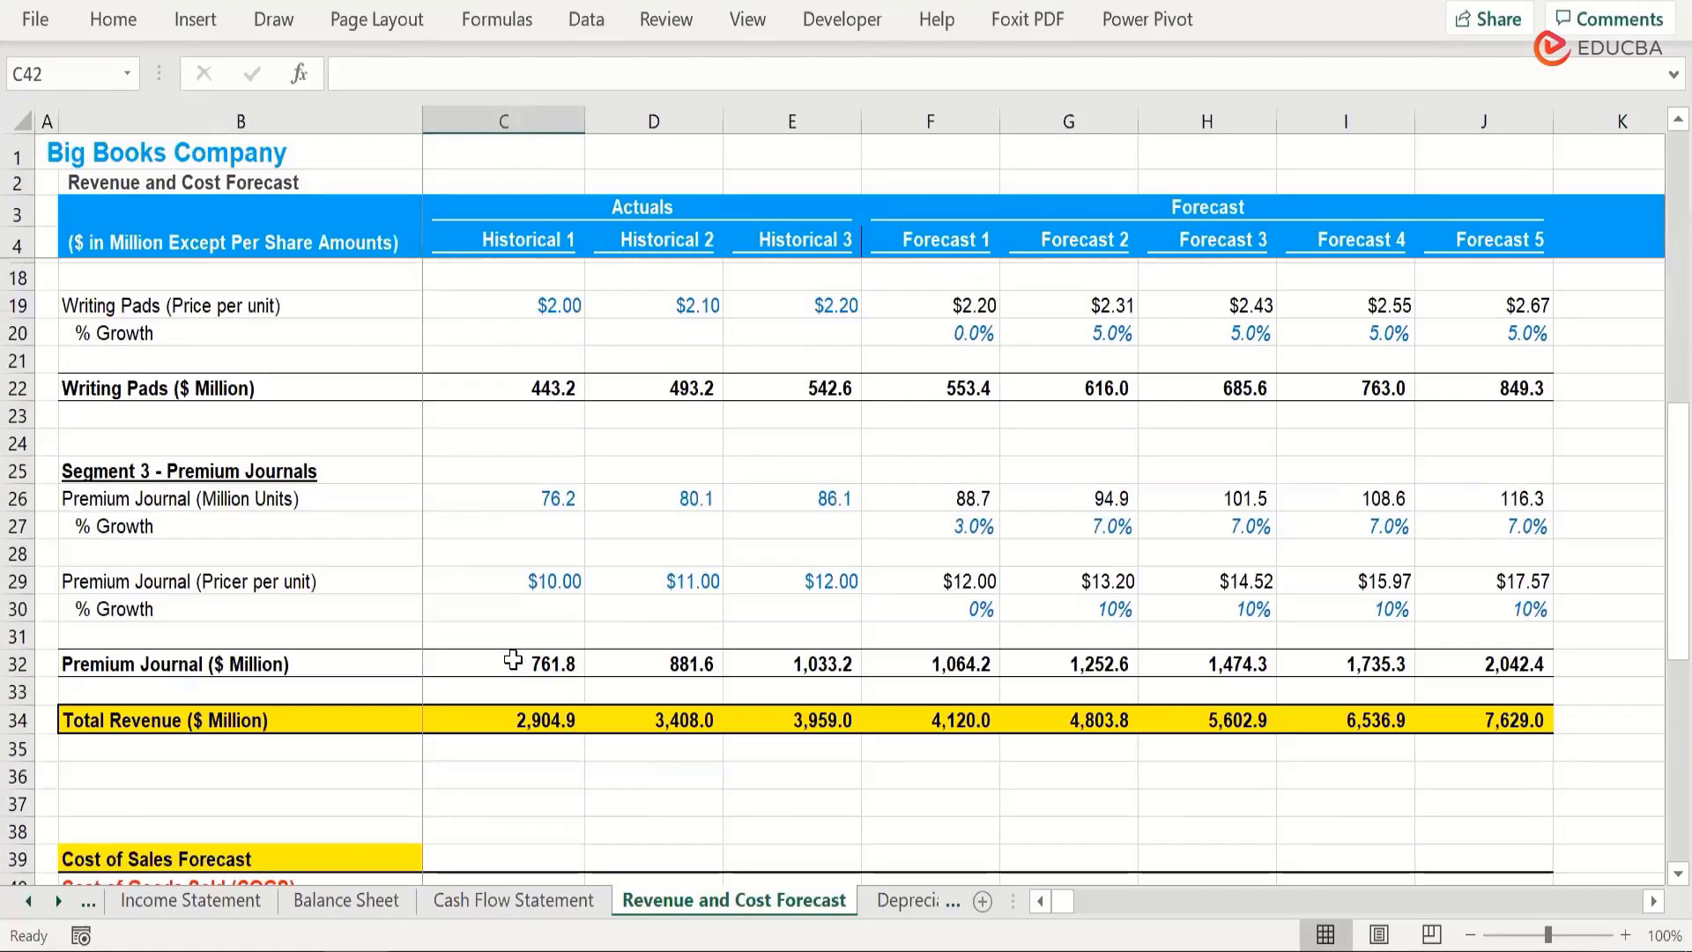
scroll(374, 398, "up", 1)
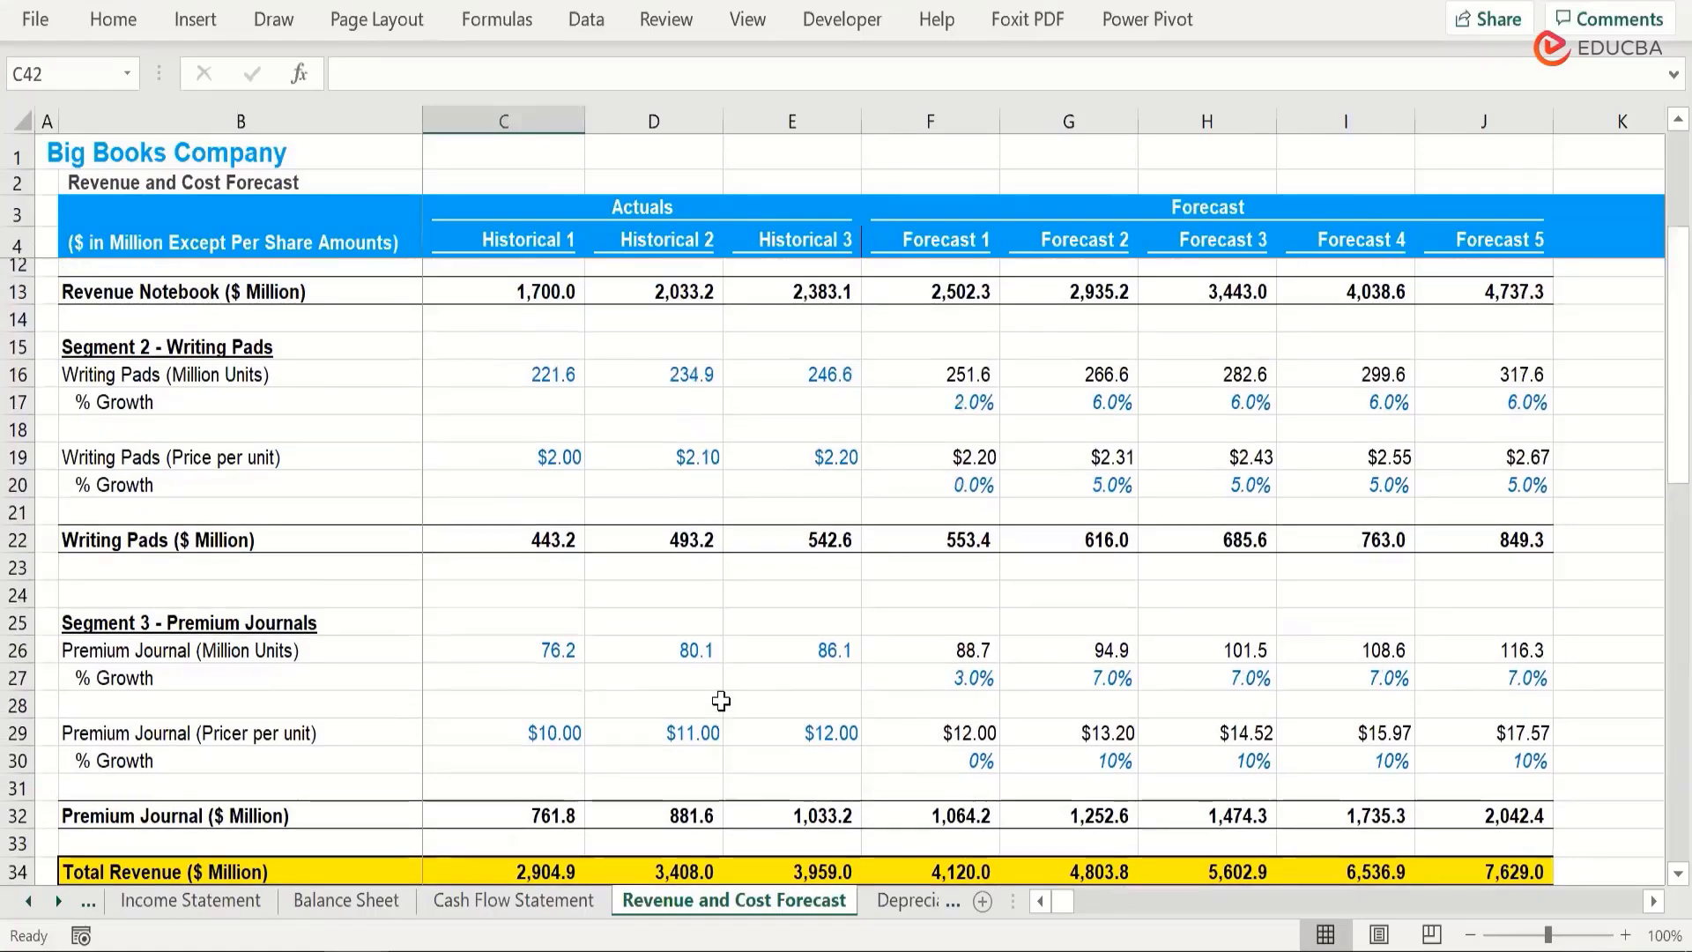
scroll(720, 700, "up", 4)
scroll(721, 700, "down", 9)
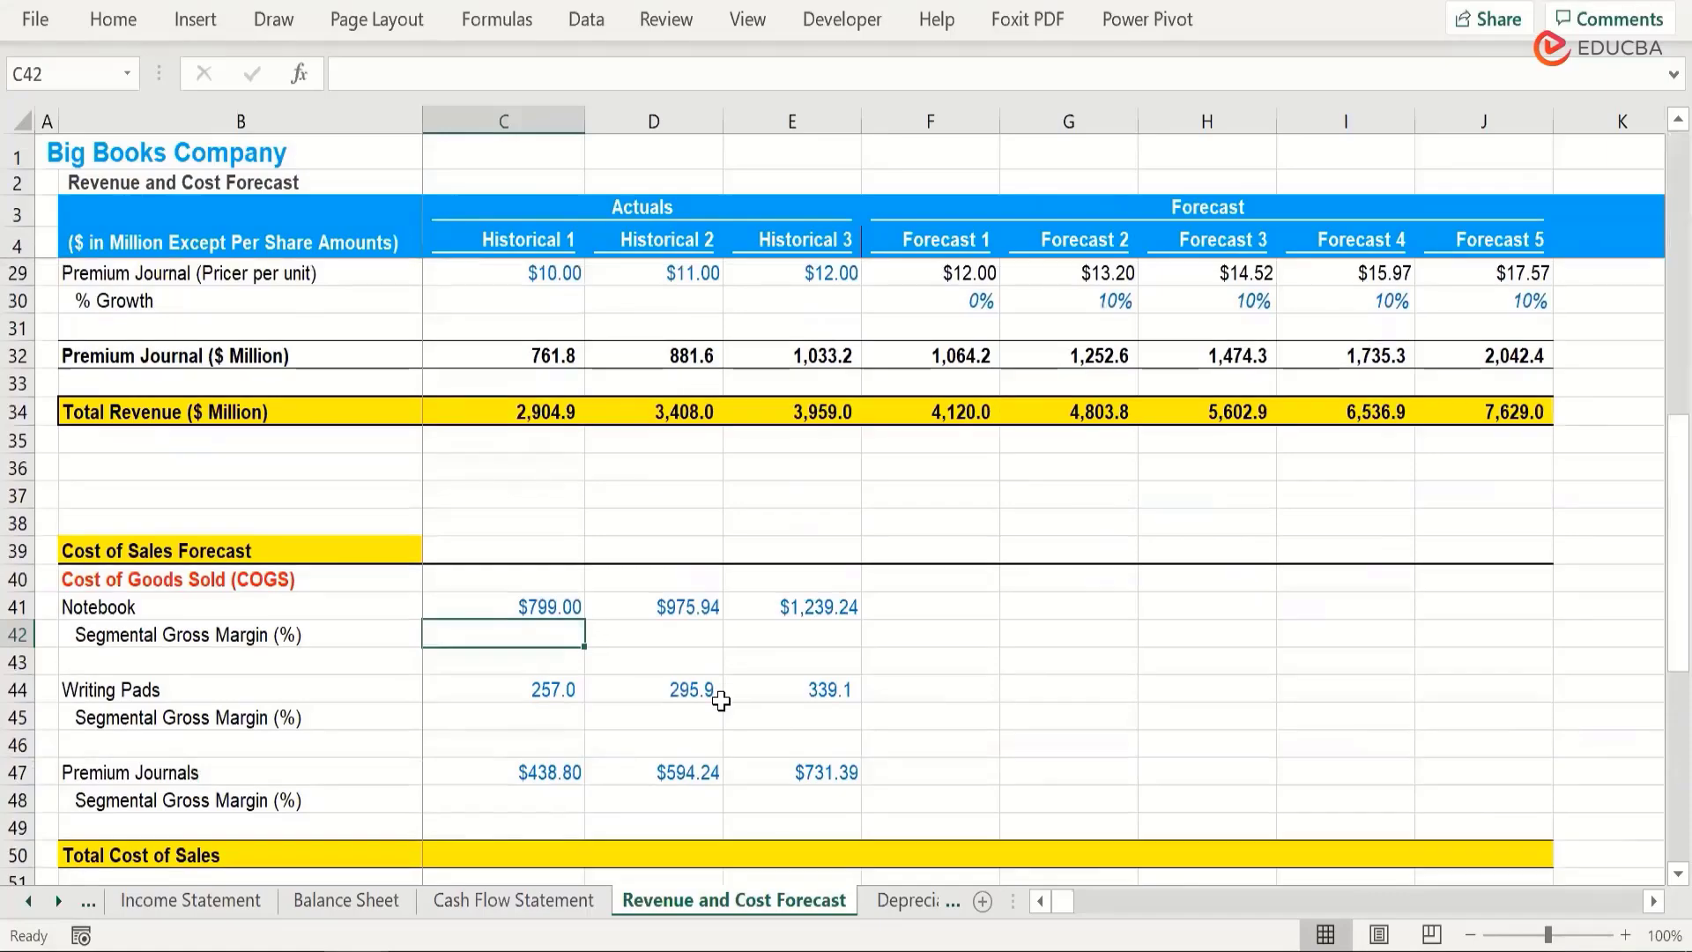
type("=C41/")
scroll(720, 701, "up", 5)
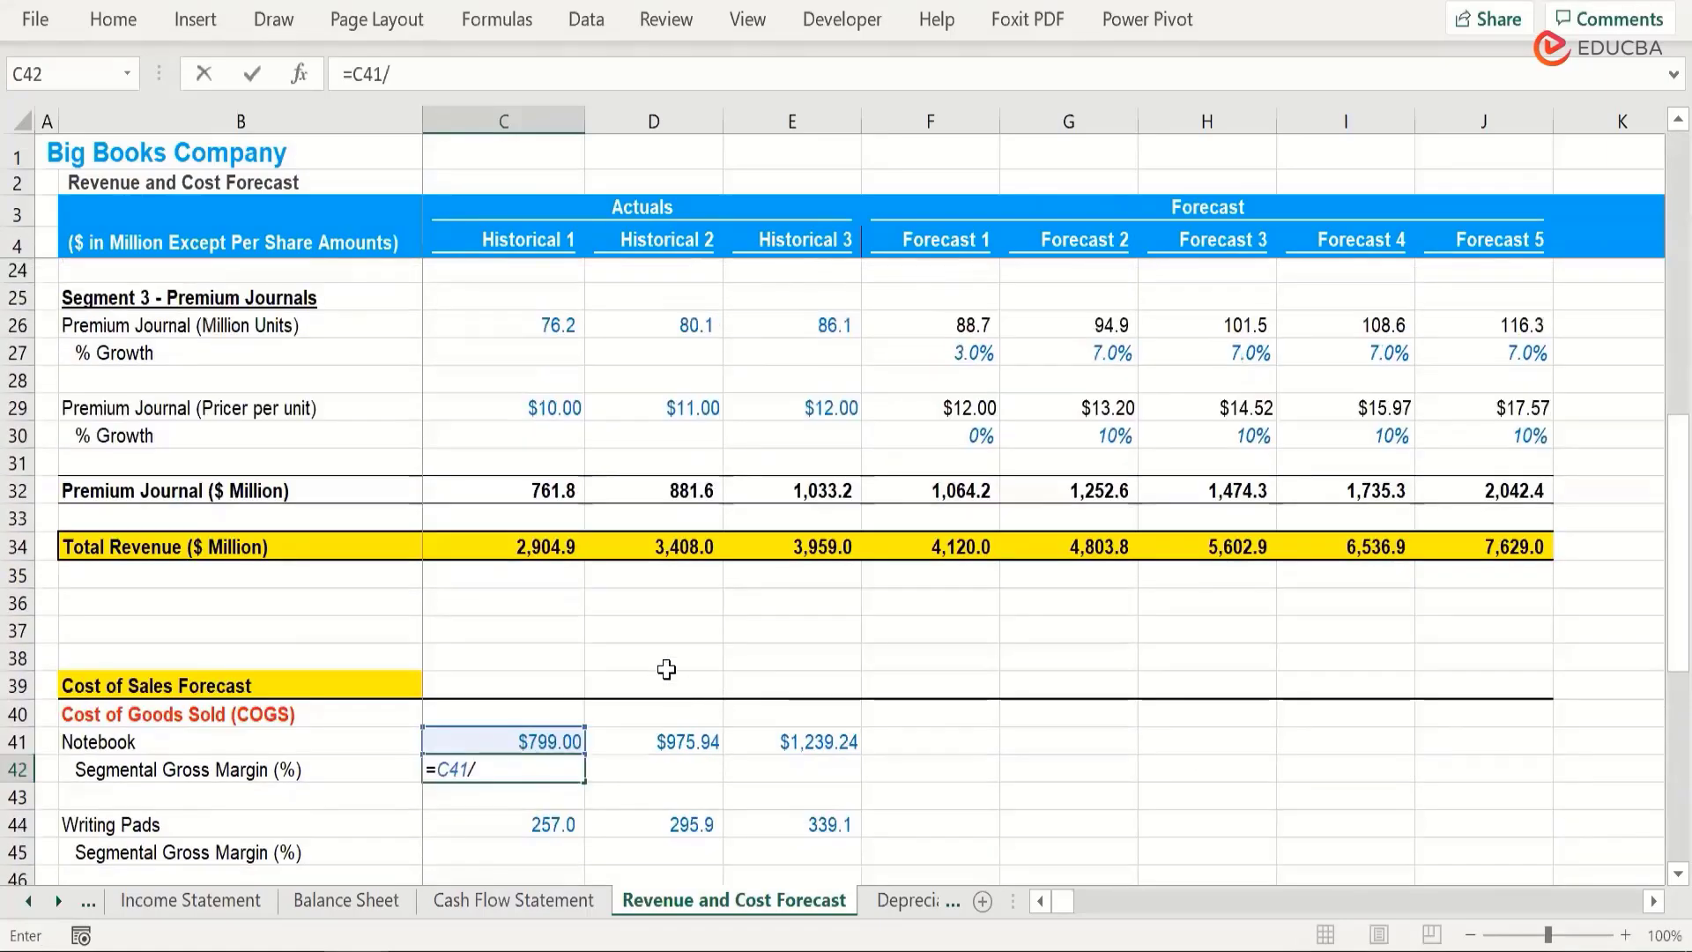
scroll(540, 468, "up", 1)
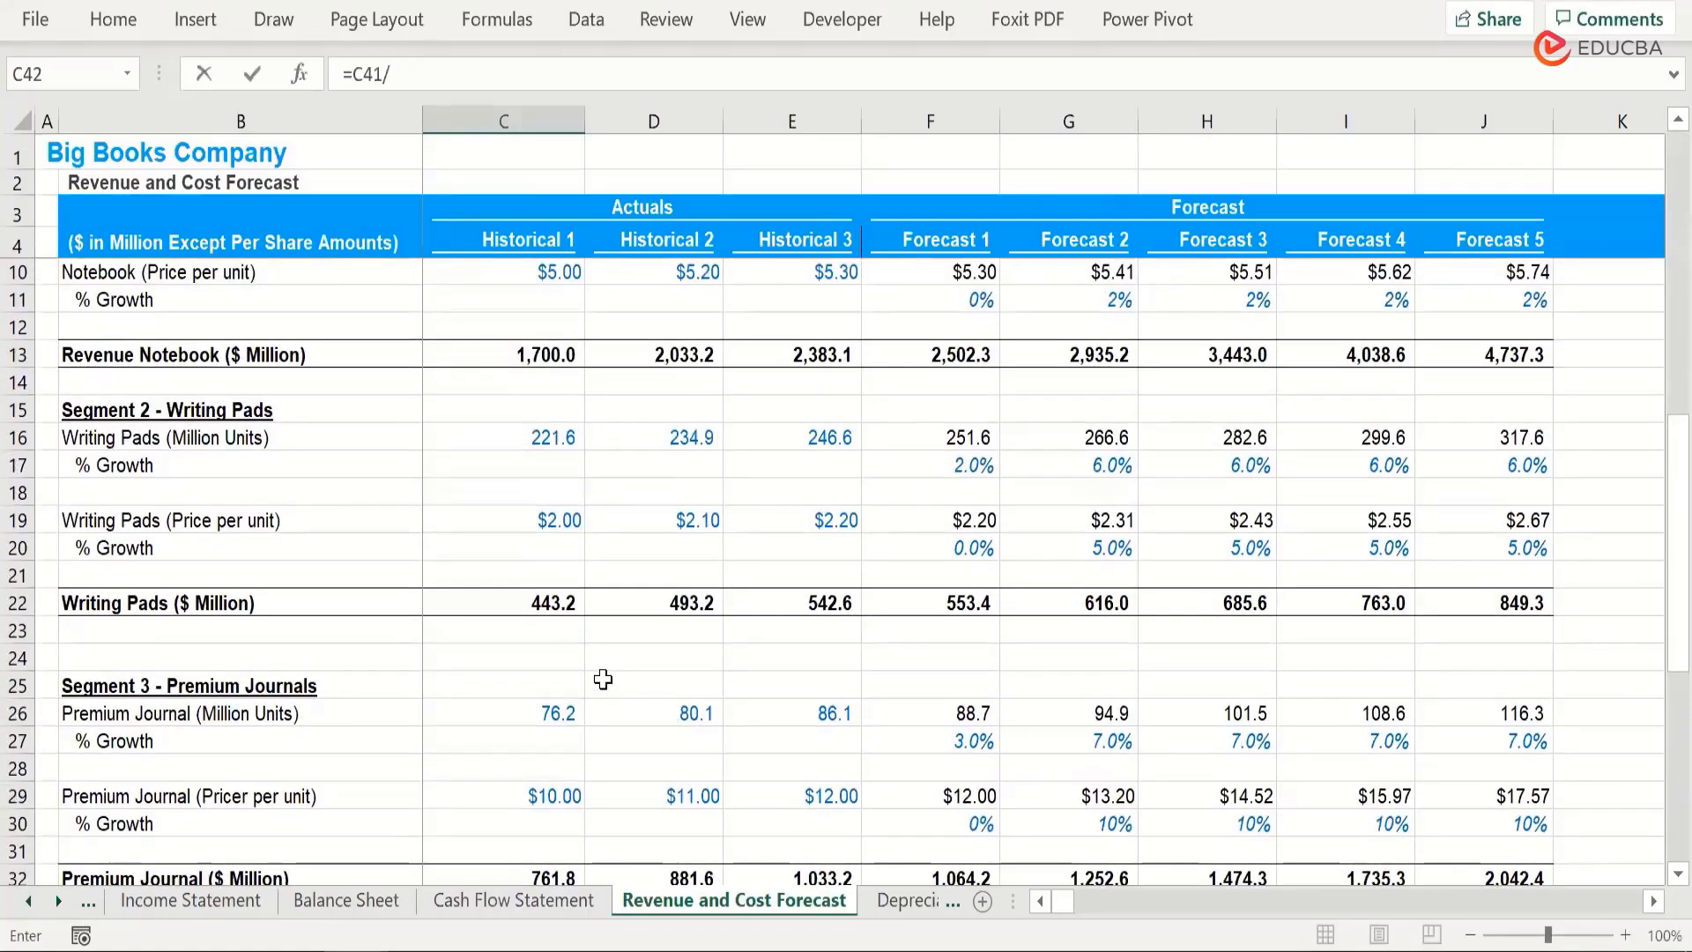
scroll(603, 678, "up", 3)
type("C13")
key("ctrl+Return")
Check the Revenue Notebook formula in C13.
scroll(603, 678, "down", 1)
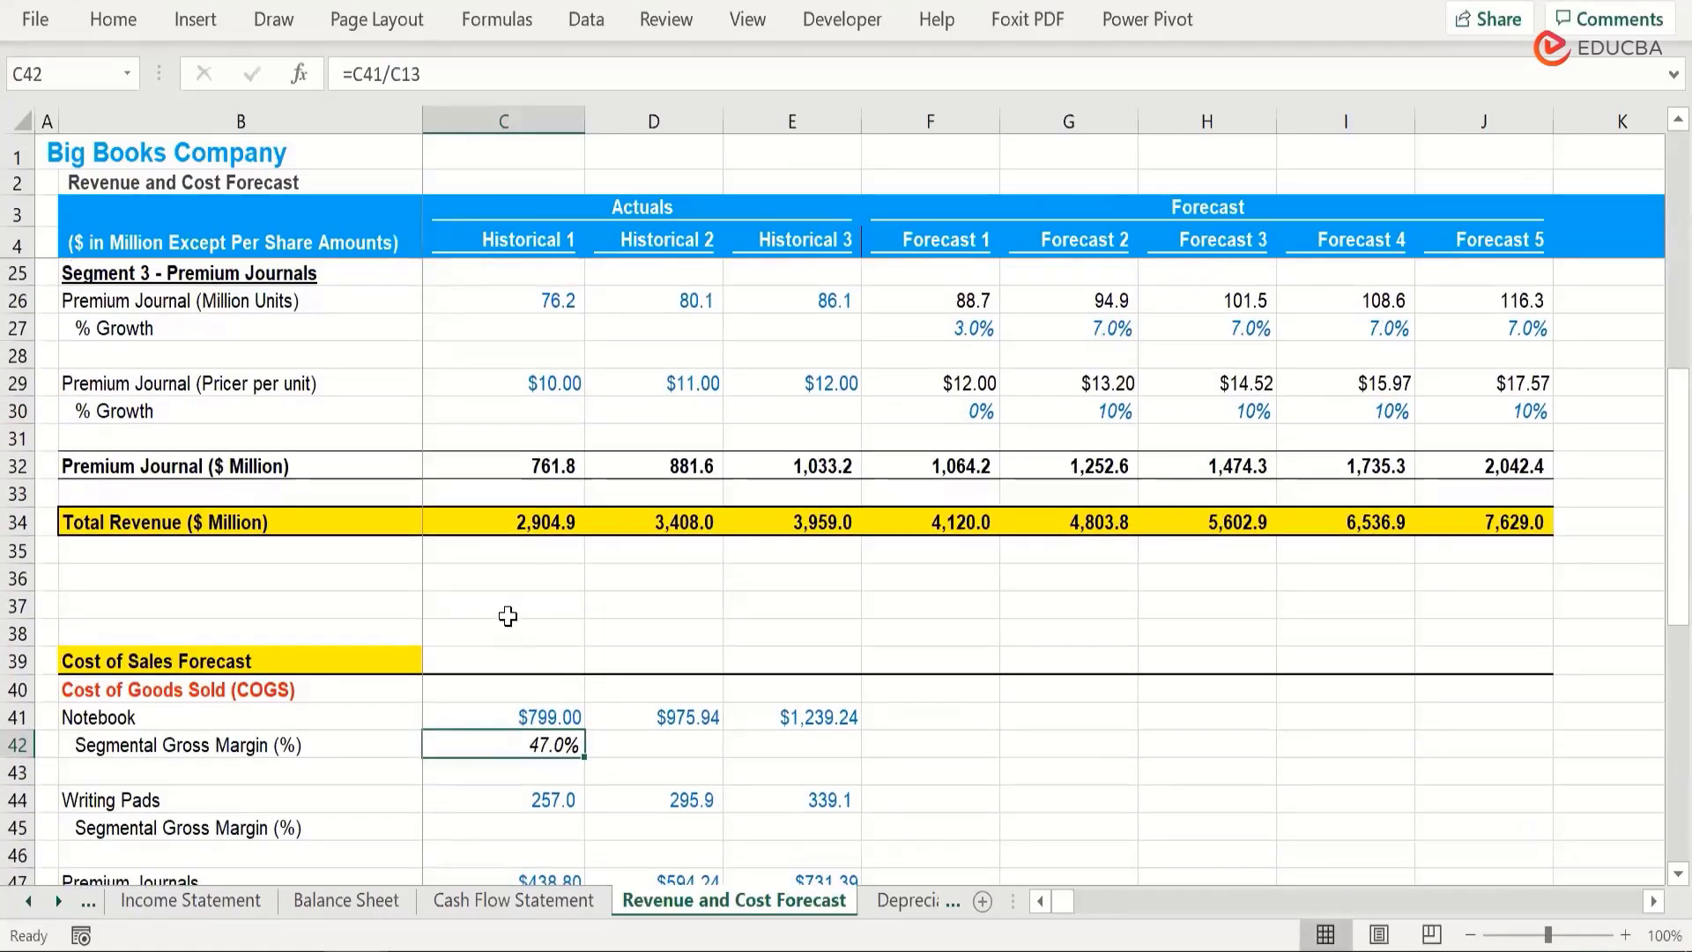
scroll(508, 616, "up", 5)
scroll(529, 464, "up", 2)
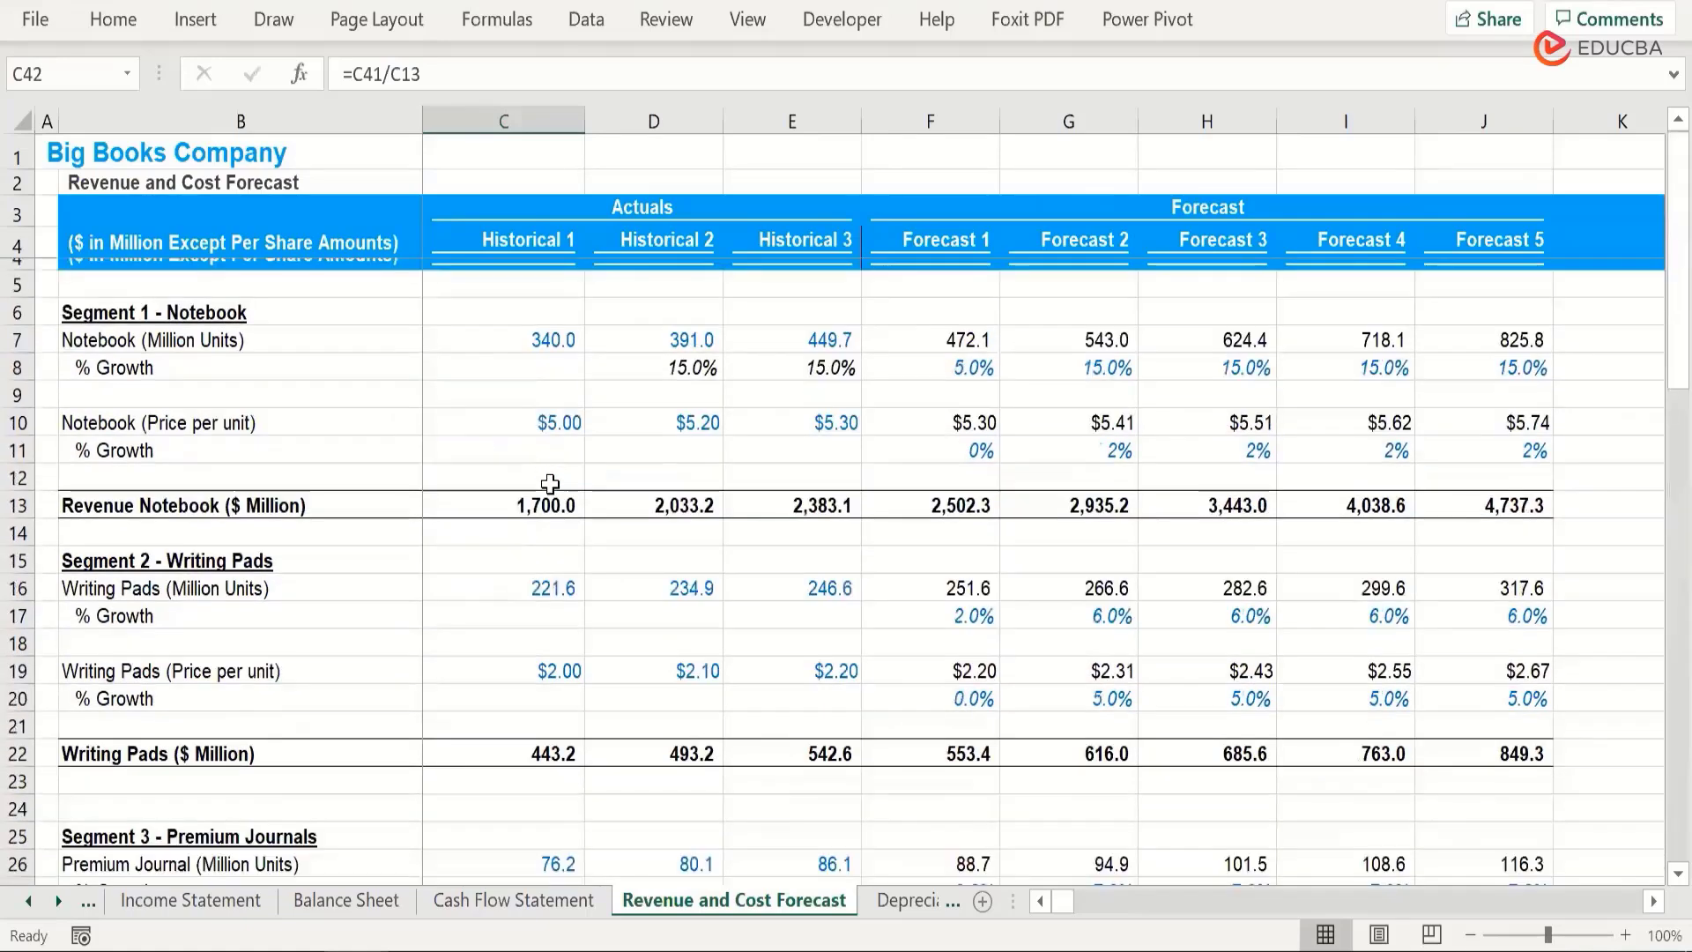
scroll(504, 448, "down", 1)
left_click(511, 469)
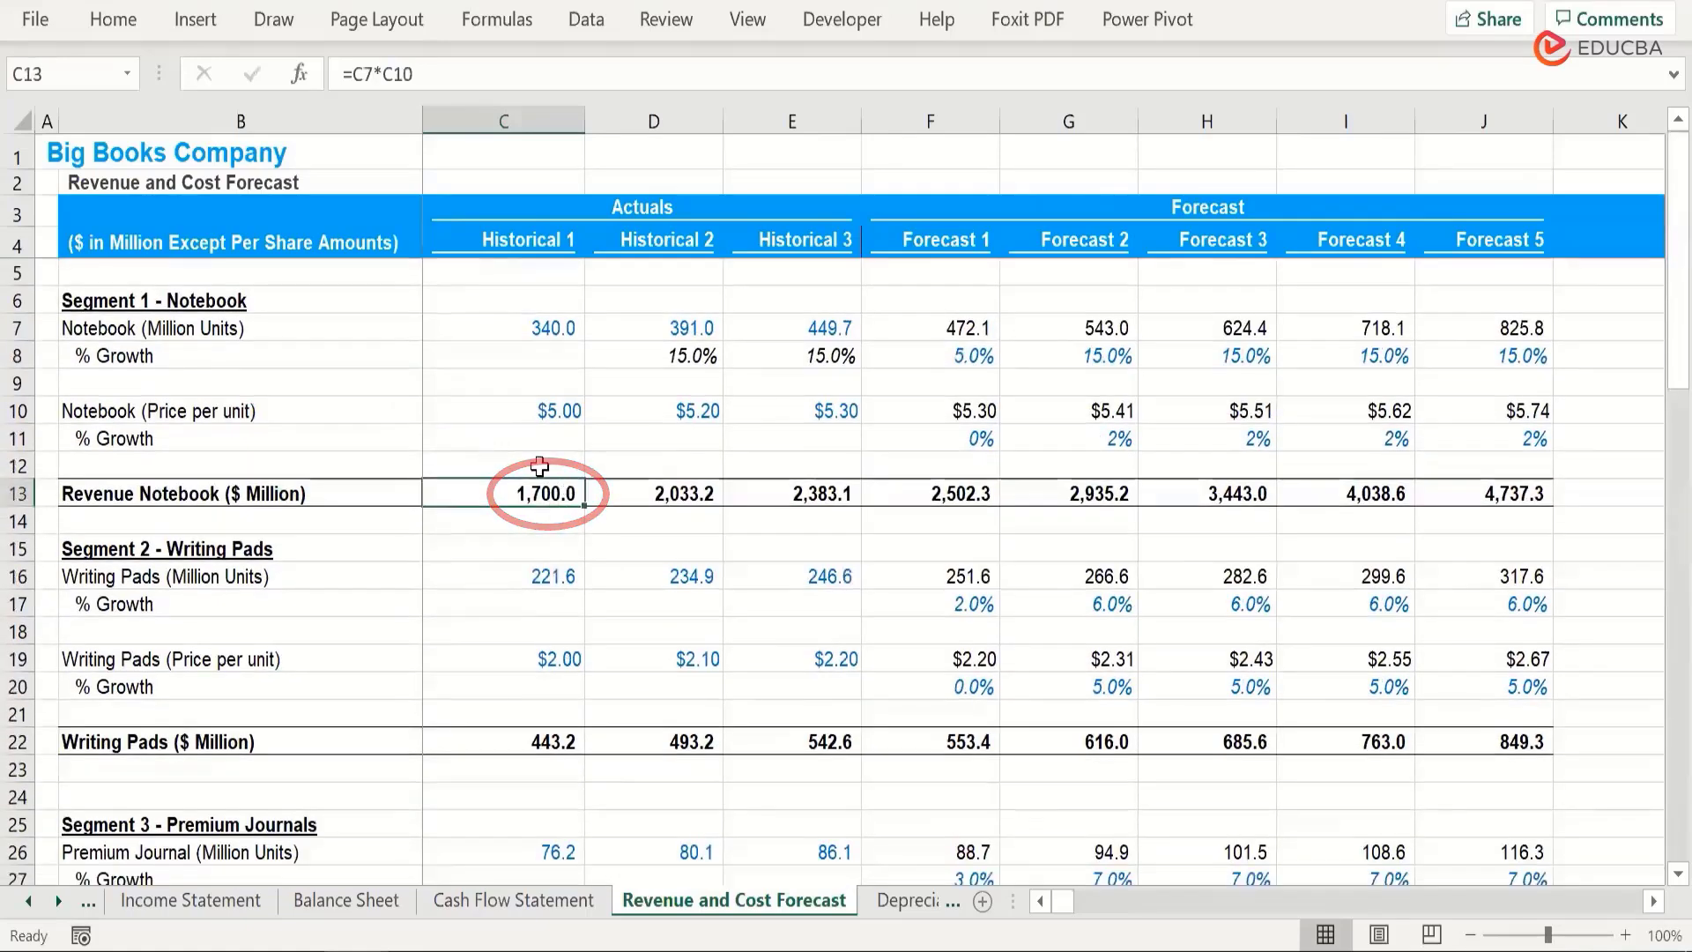
scroll(527, 552, "down", 5)
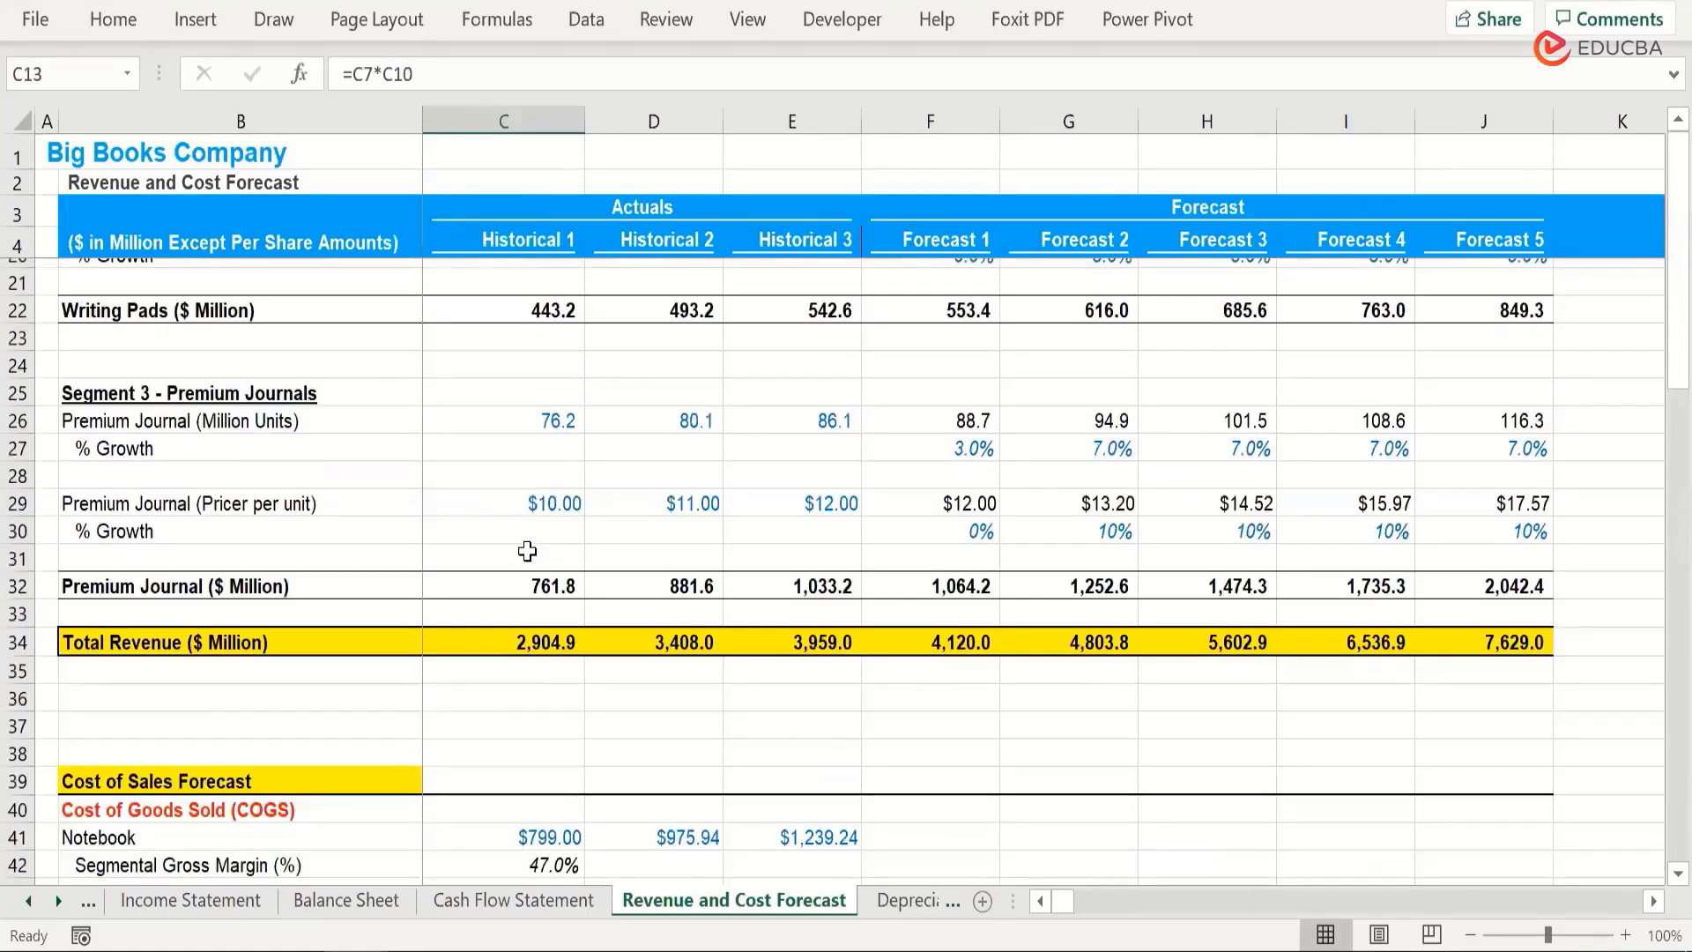
Check the Notebook COGS in C41 and copy the C42 margin formula across to E42.
scroll(527, 552, "down", 3)
left_click(527, 552)
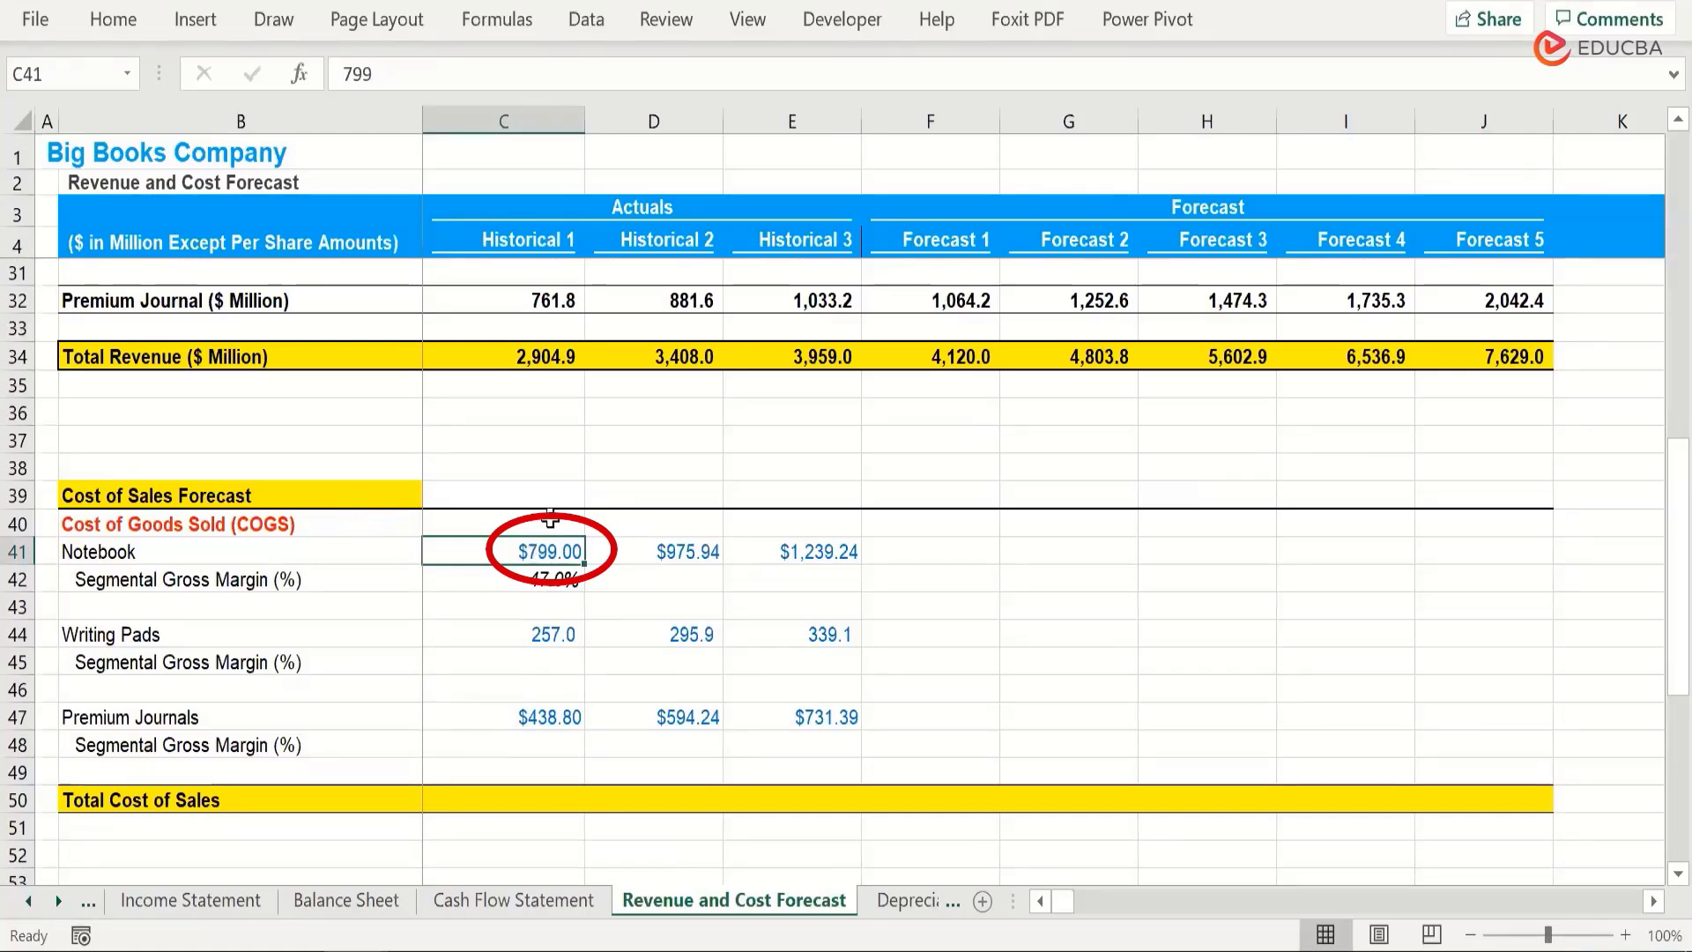
scroll(557, 520, "up", 8)
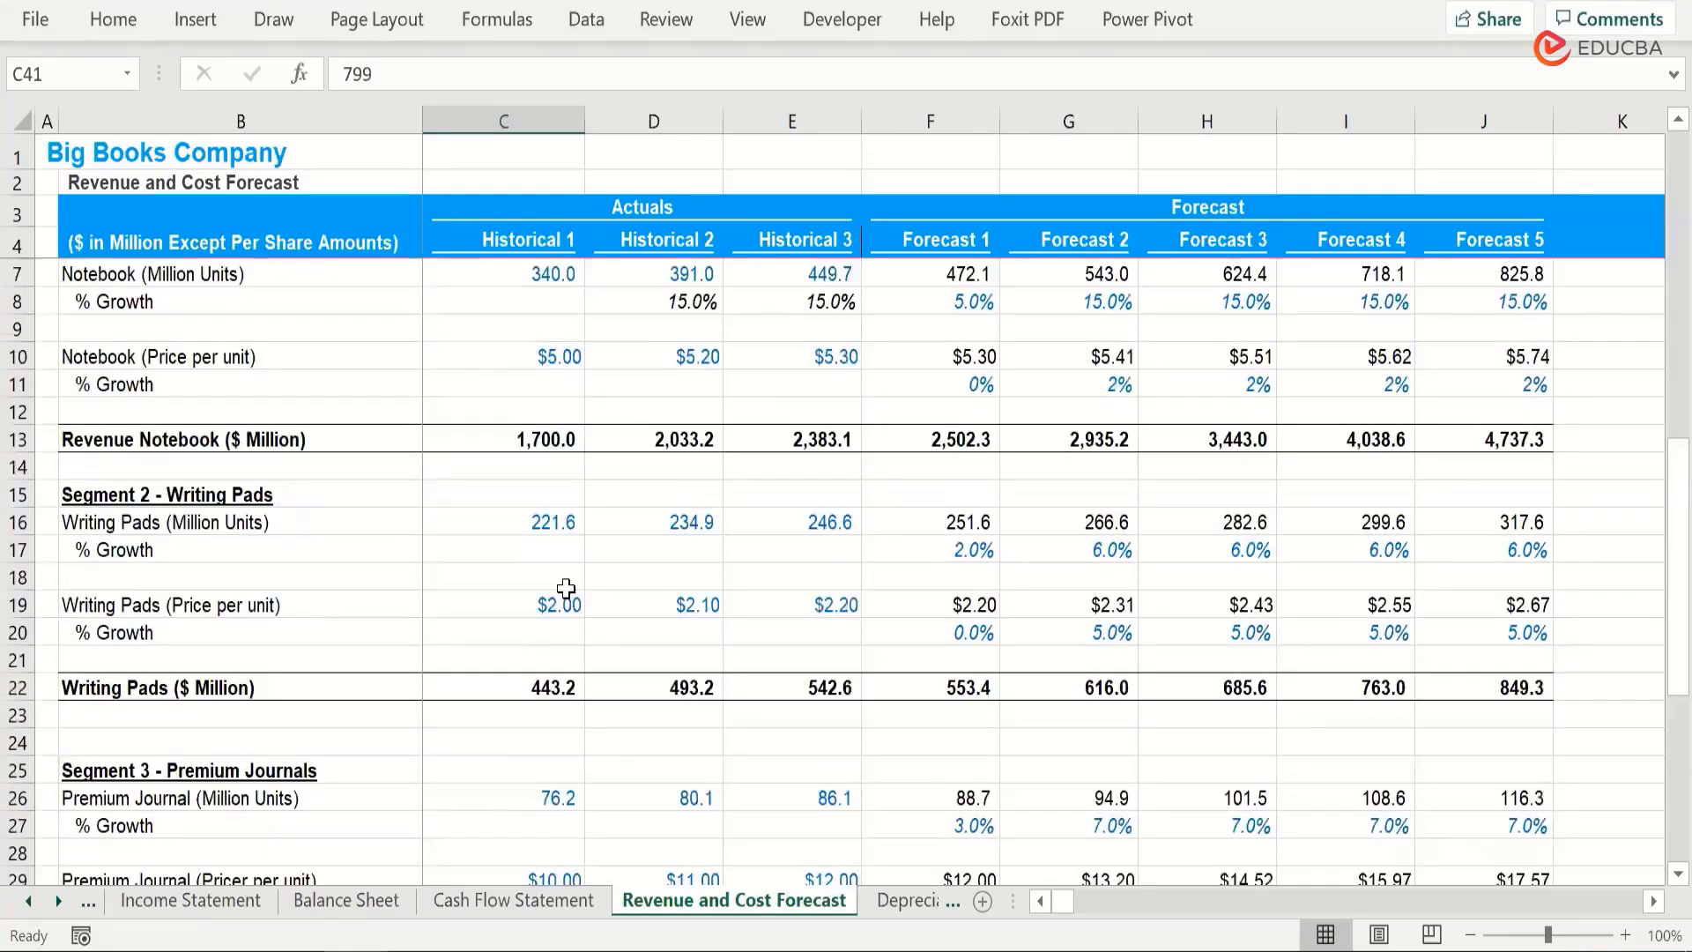
scroll(550, 492, "up", 1)
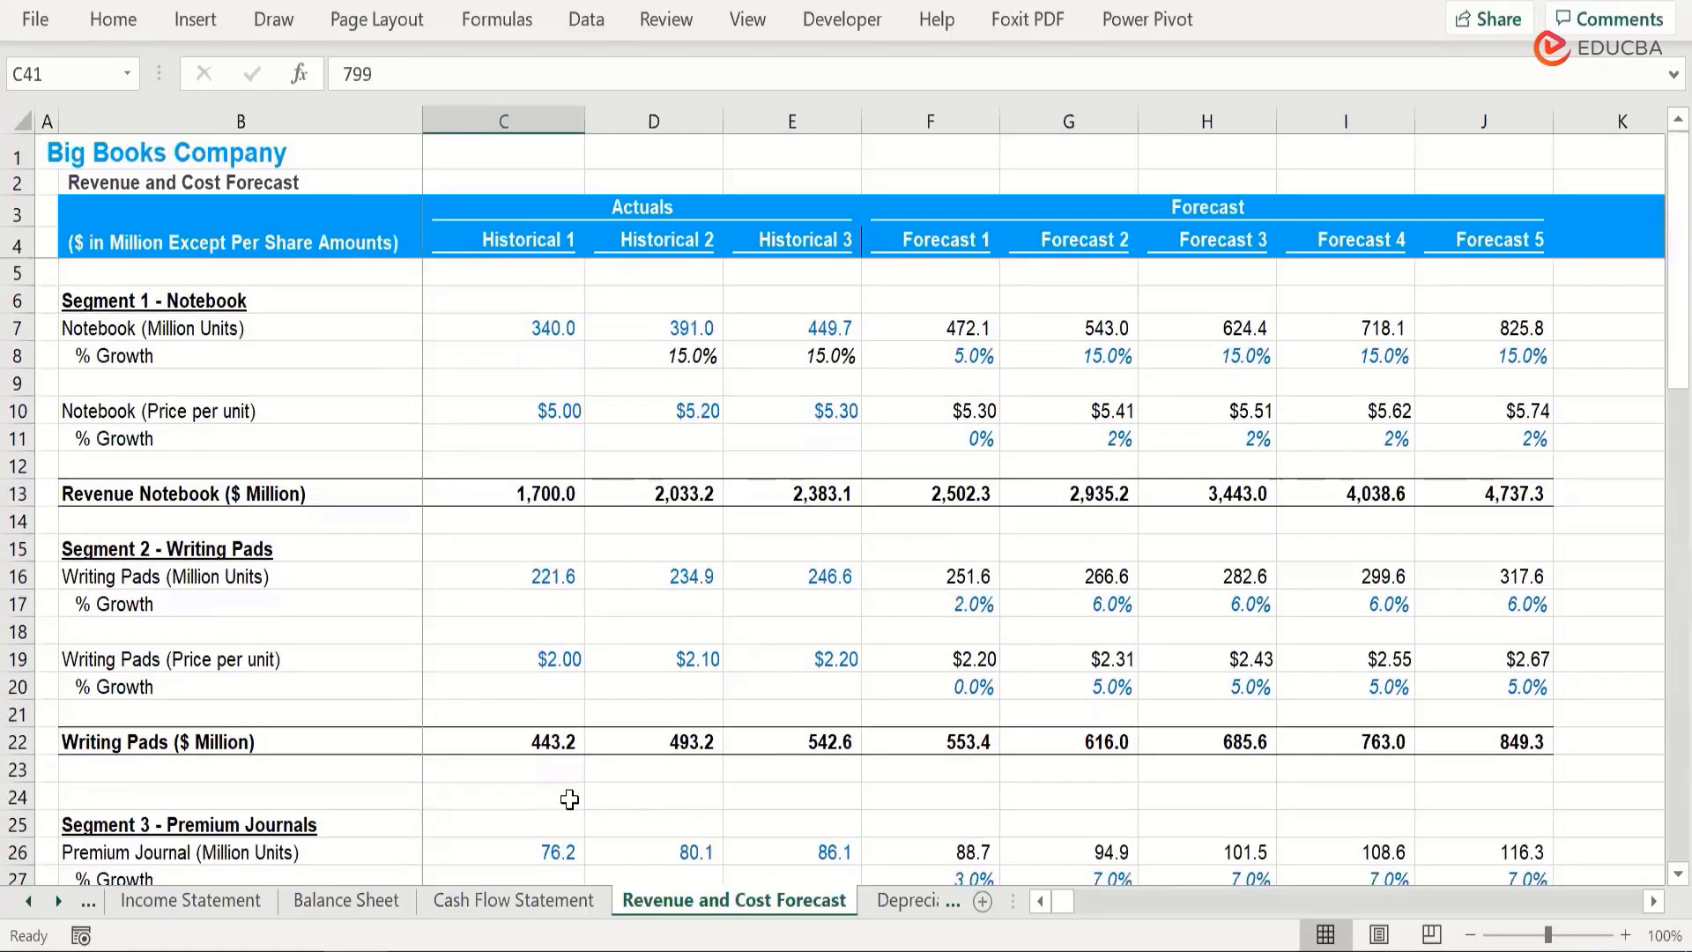
scroll(571, 799, "down", 6)
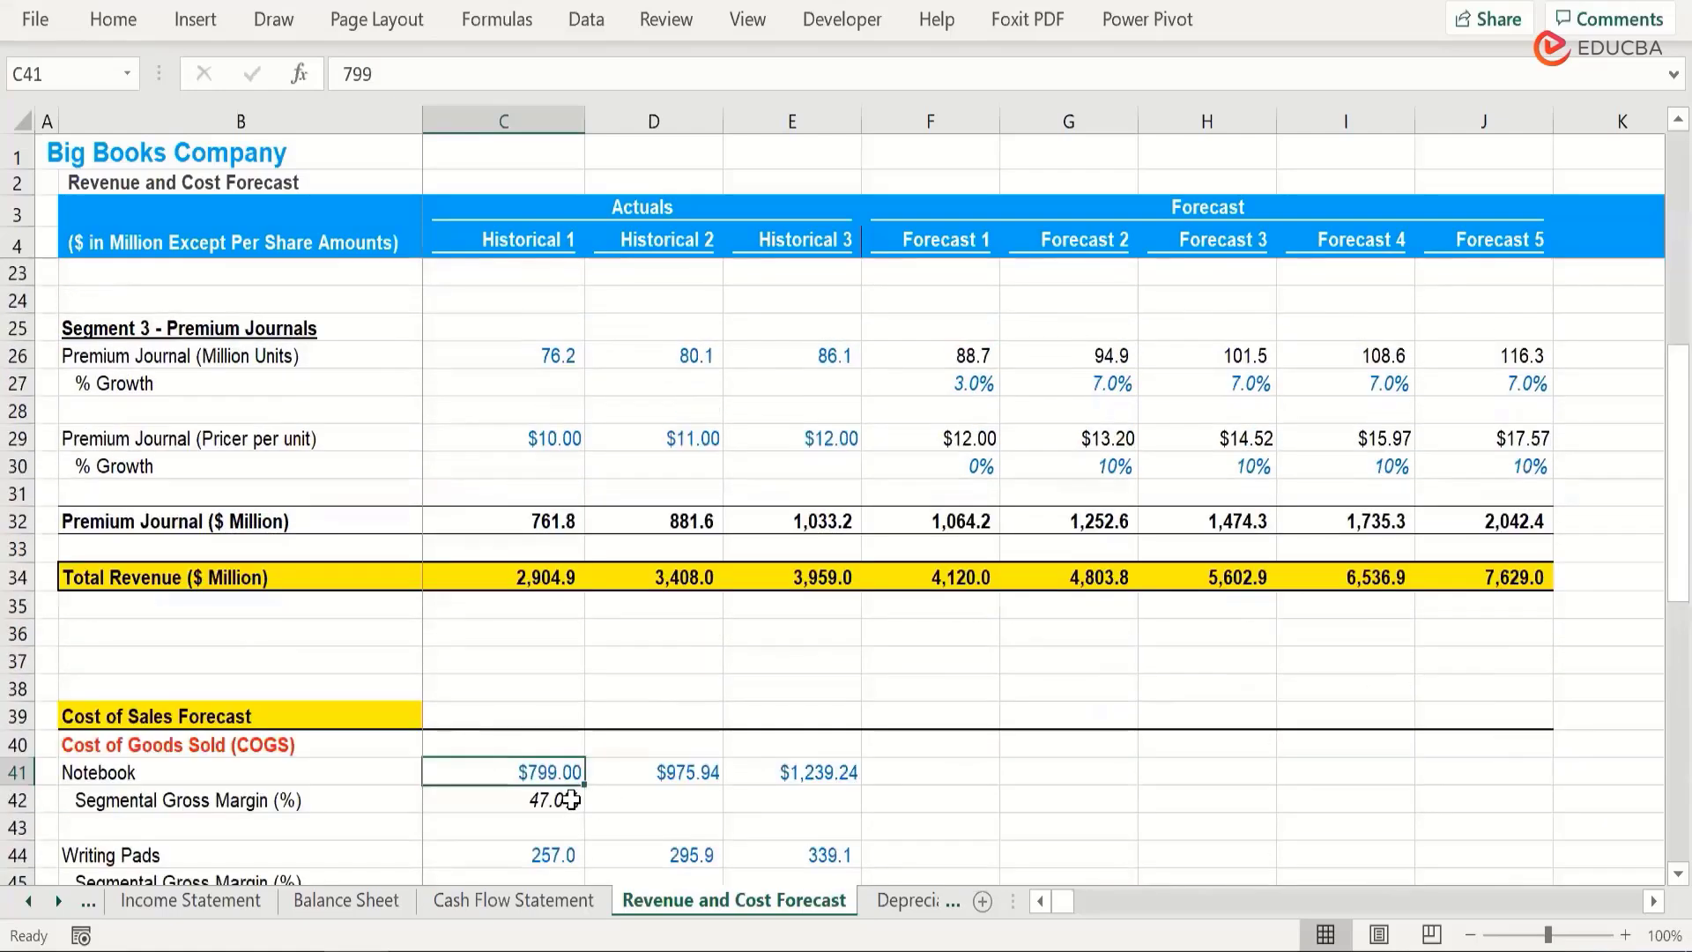
left_click_drag(584, 812, 780, 796)
Verify the Notebook COGS figures and the 47.0%, 48.0%, 52.0% margins in C42:E42.
left_click(780, 796)
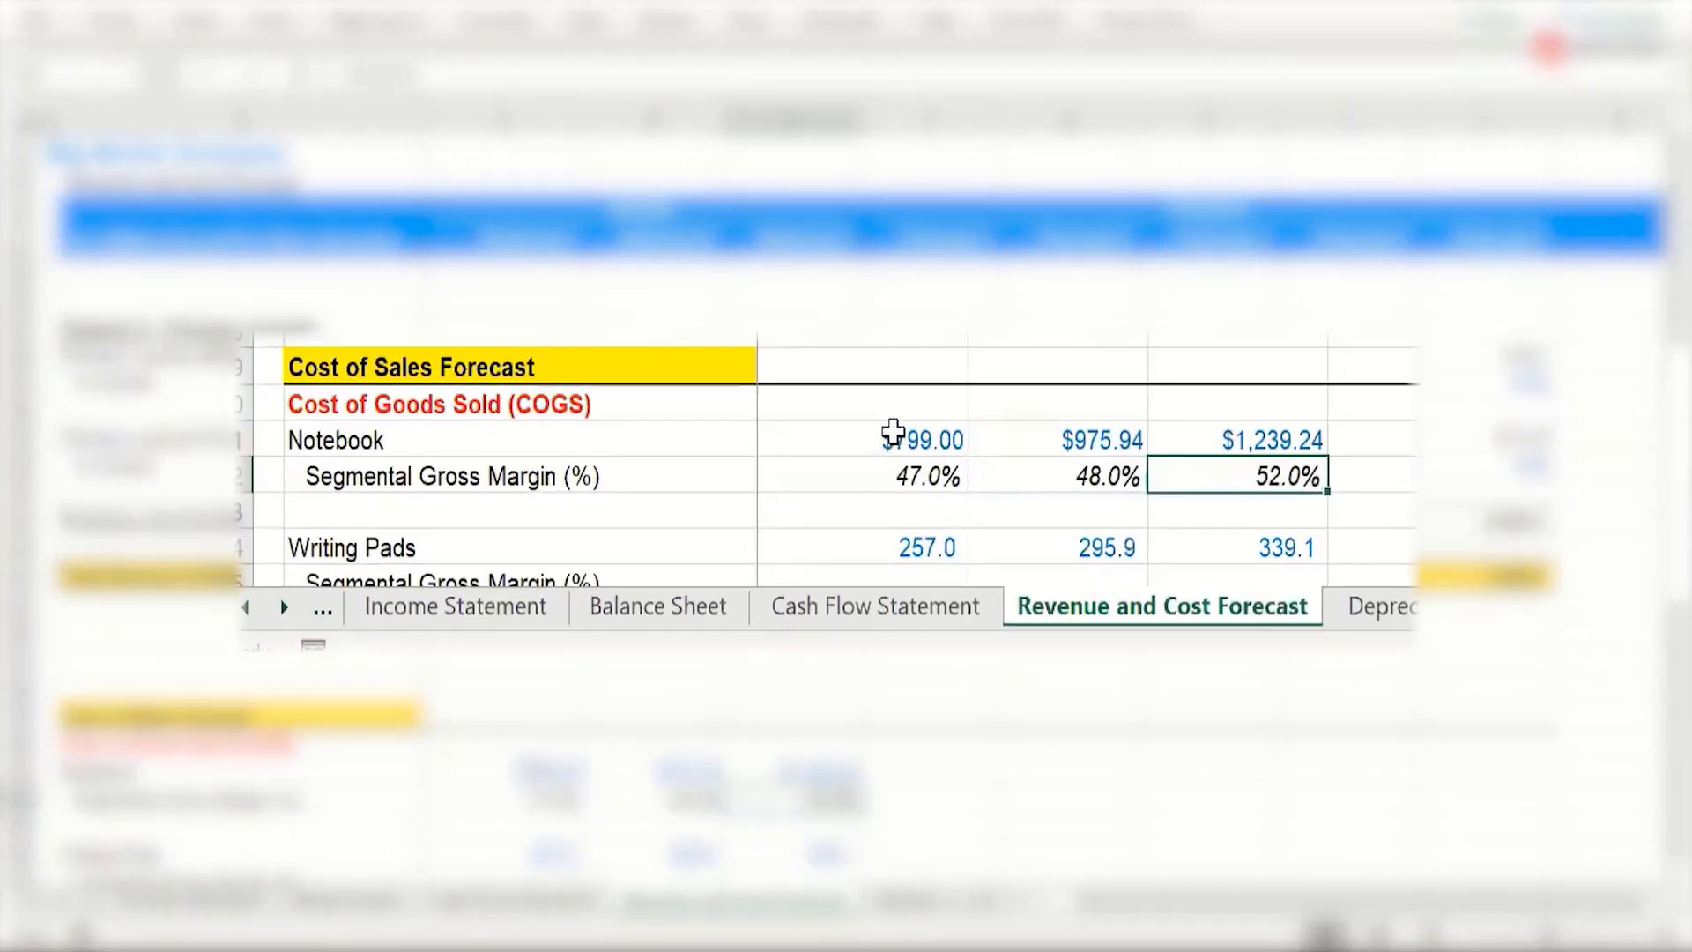
left_click_drag(891, 434, 1294, 433)
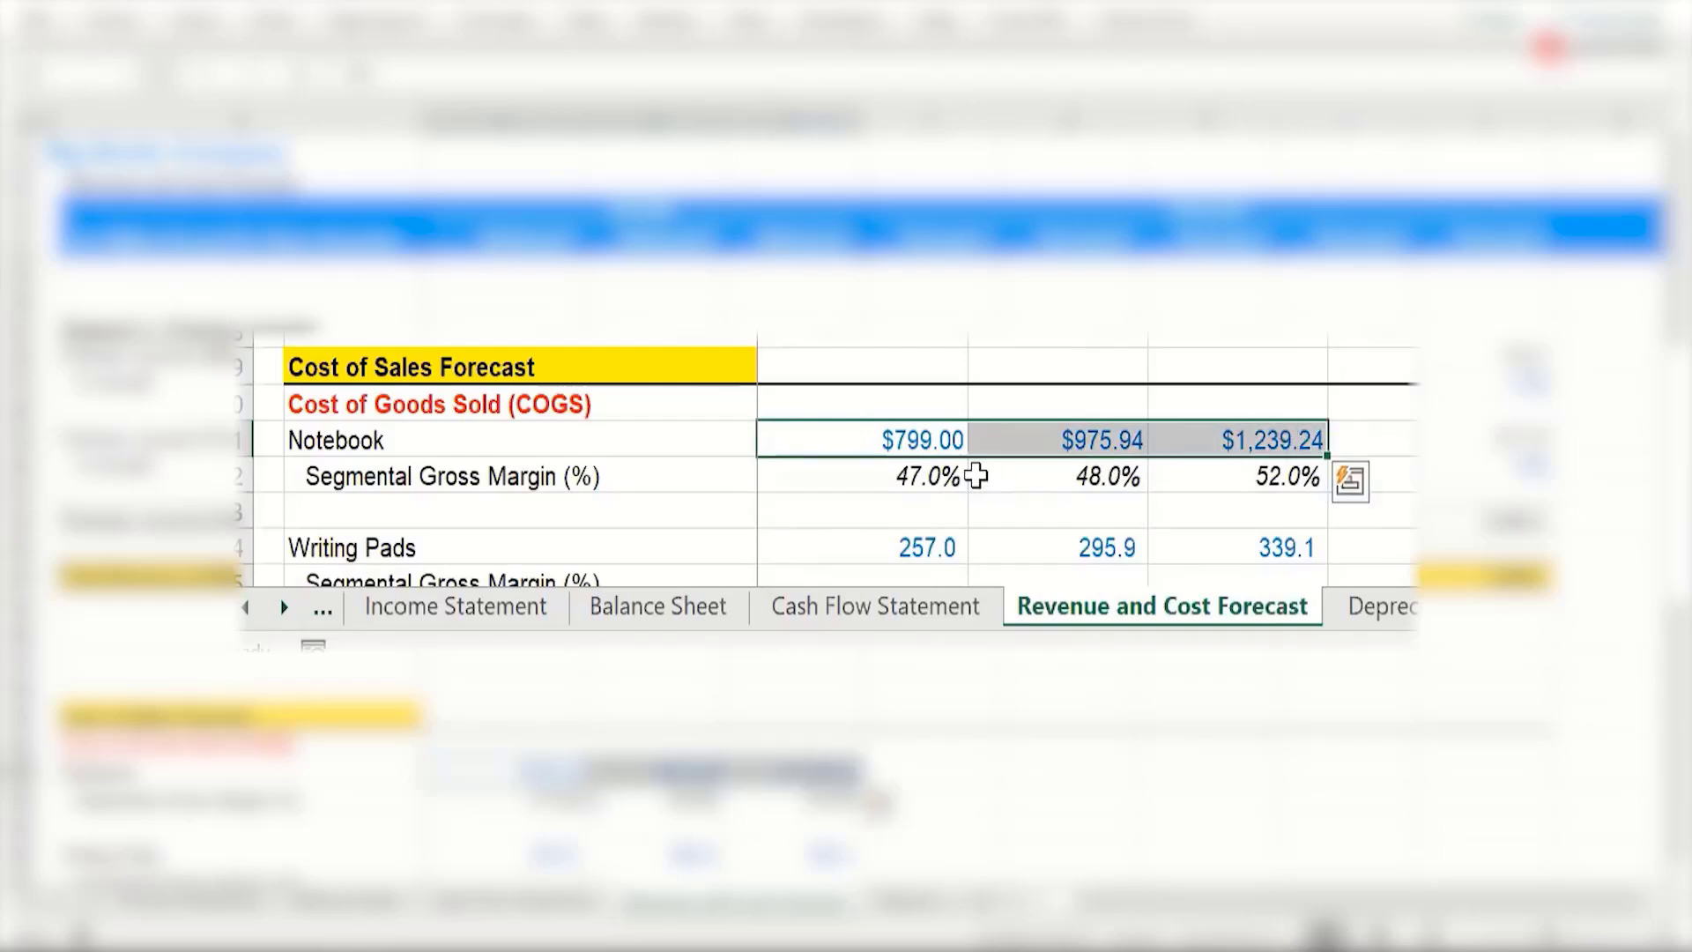
left_click(948, 476)
left_click_drag(1202, 474, 1243, 475)
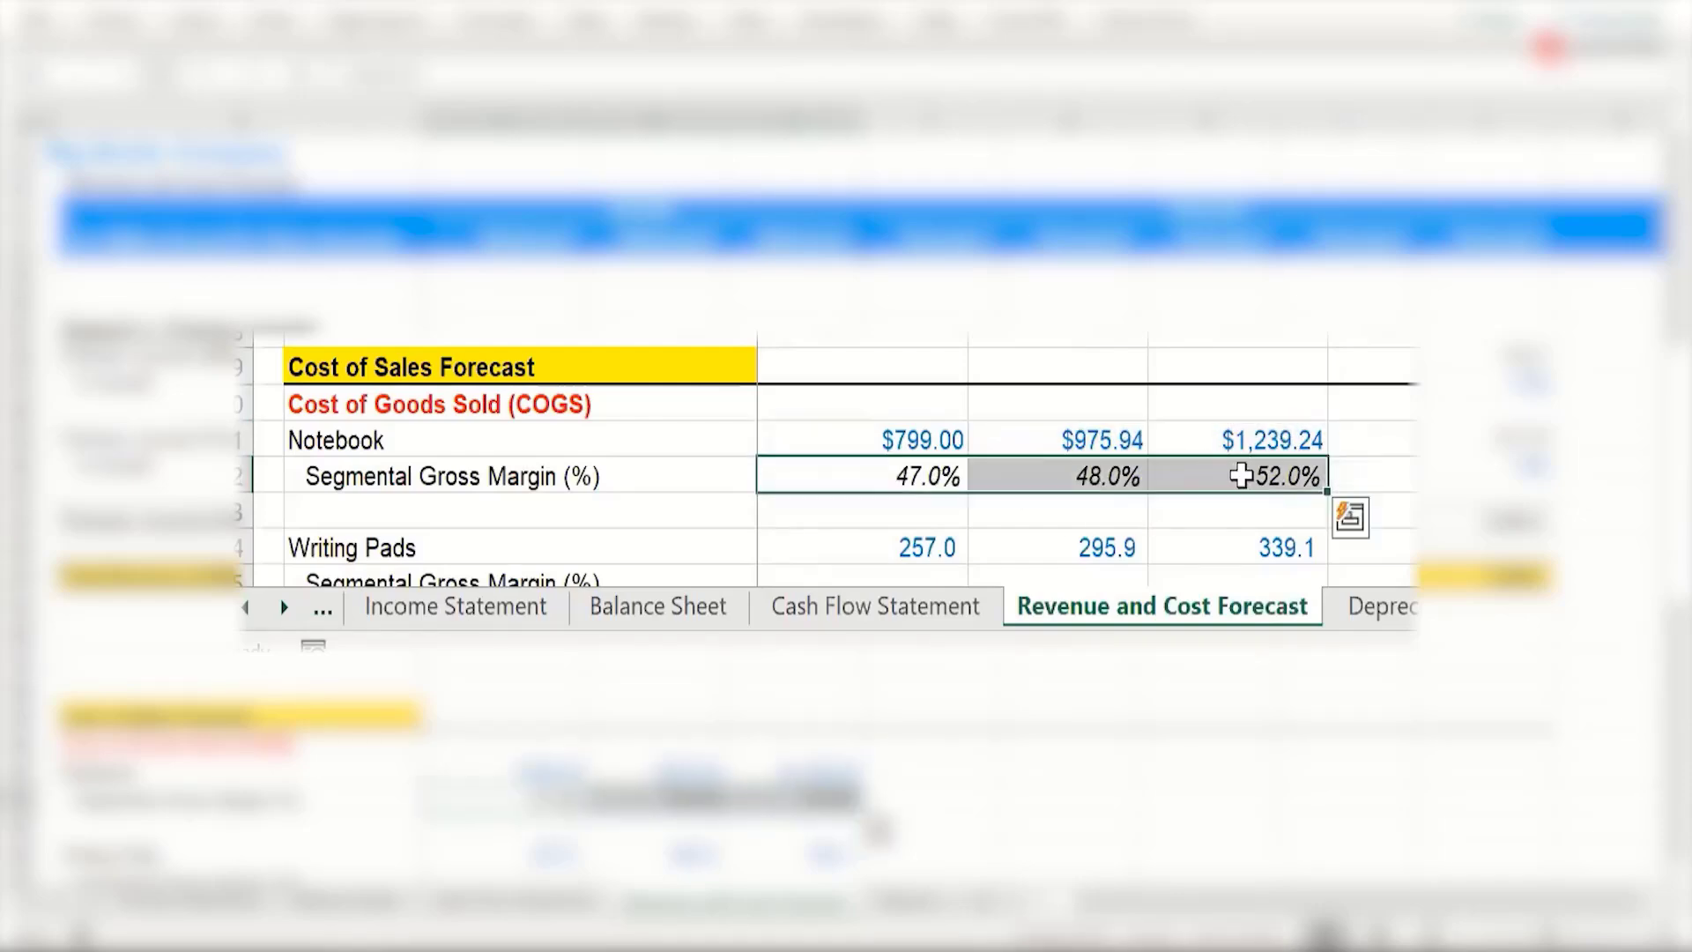
left_click(1242, 476)
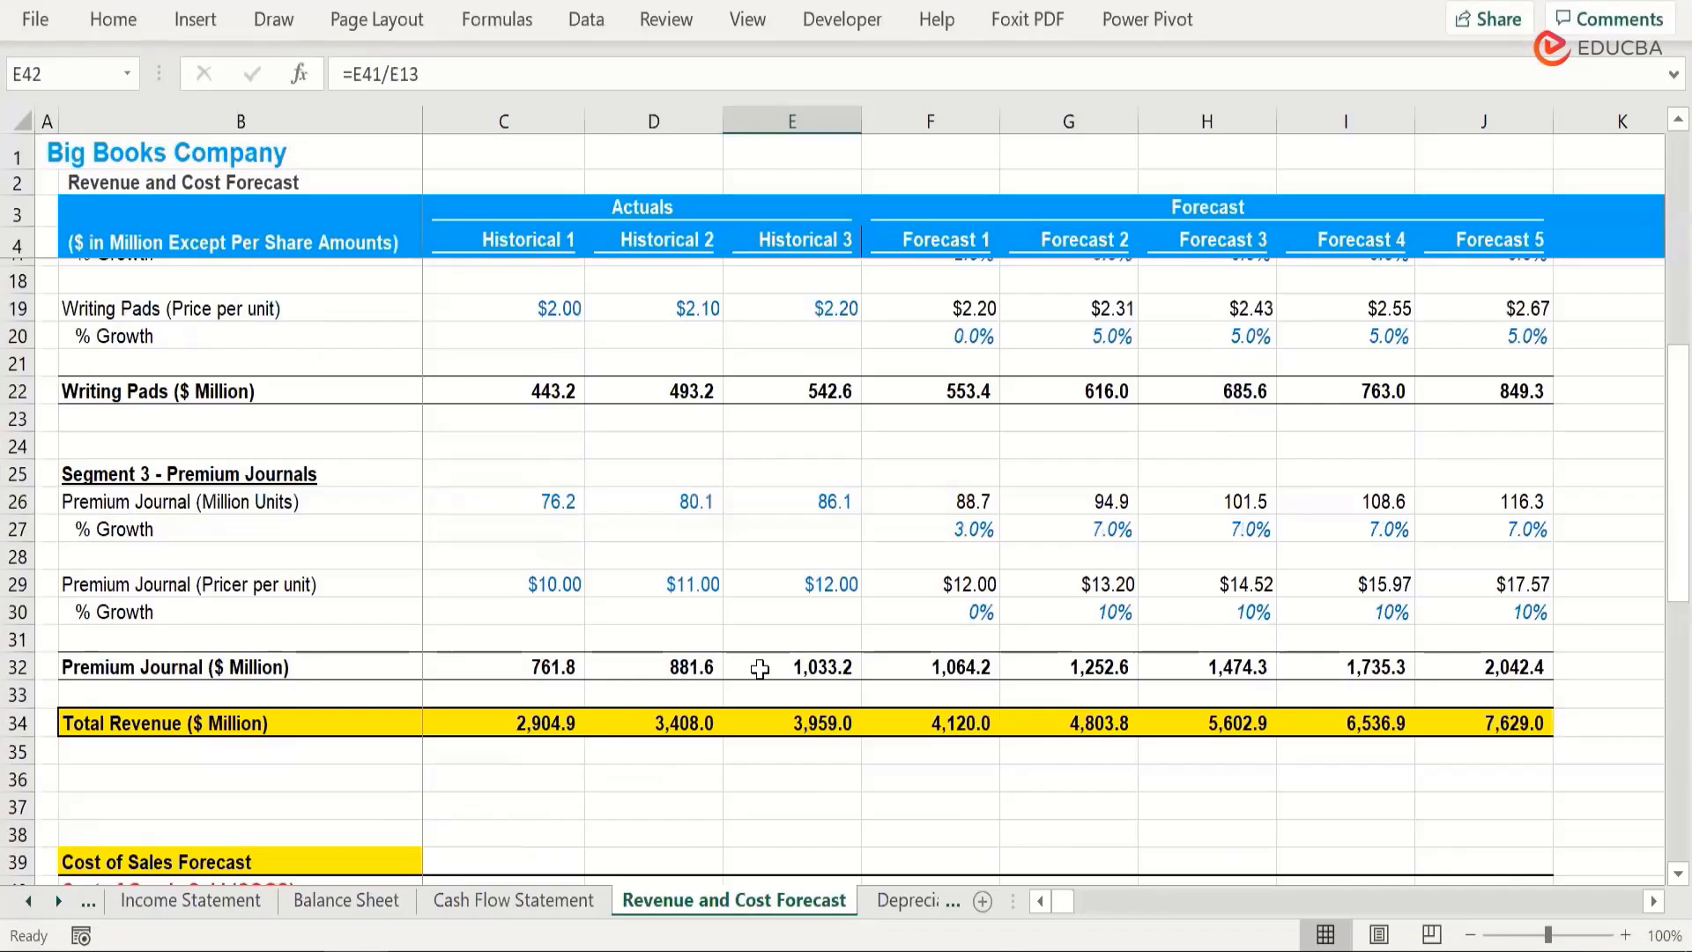
scroll(732, 319, "up", 6)
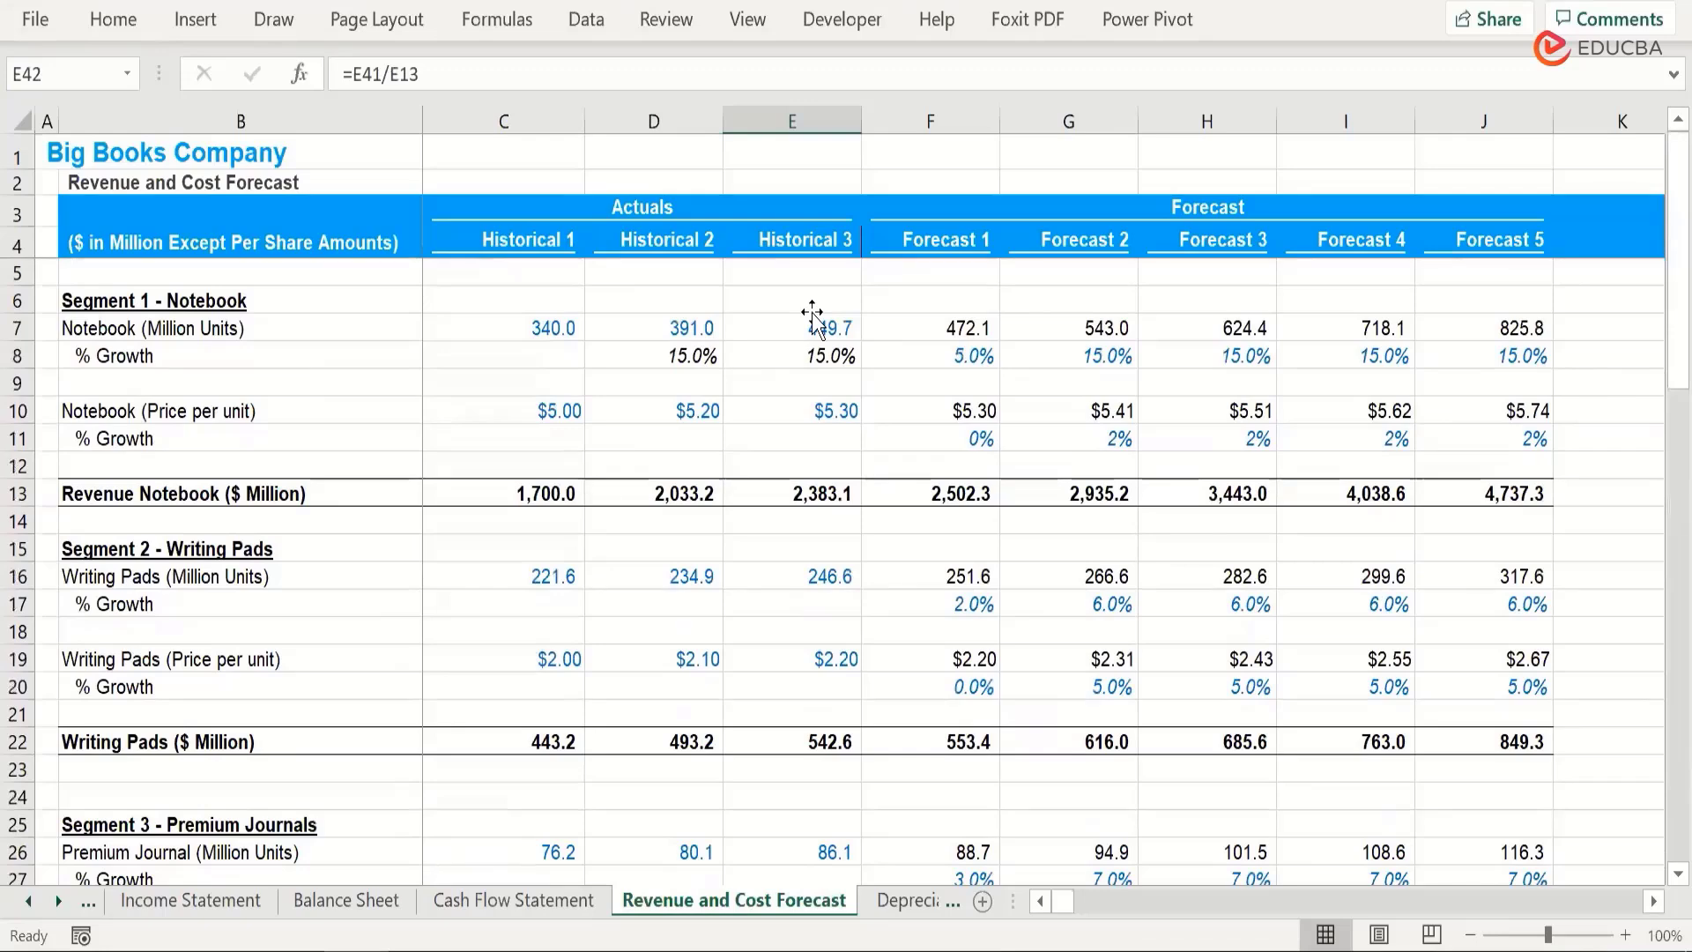
left_click_drag(554, 328, 812, 326)
scroll(815, 325, "down", 11)
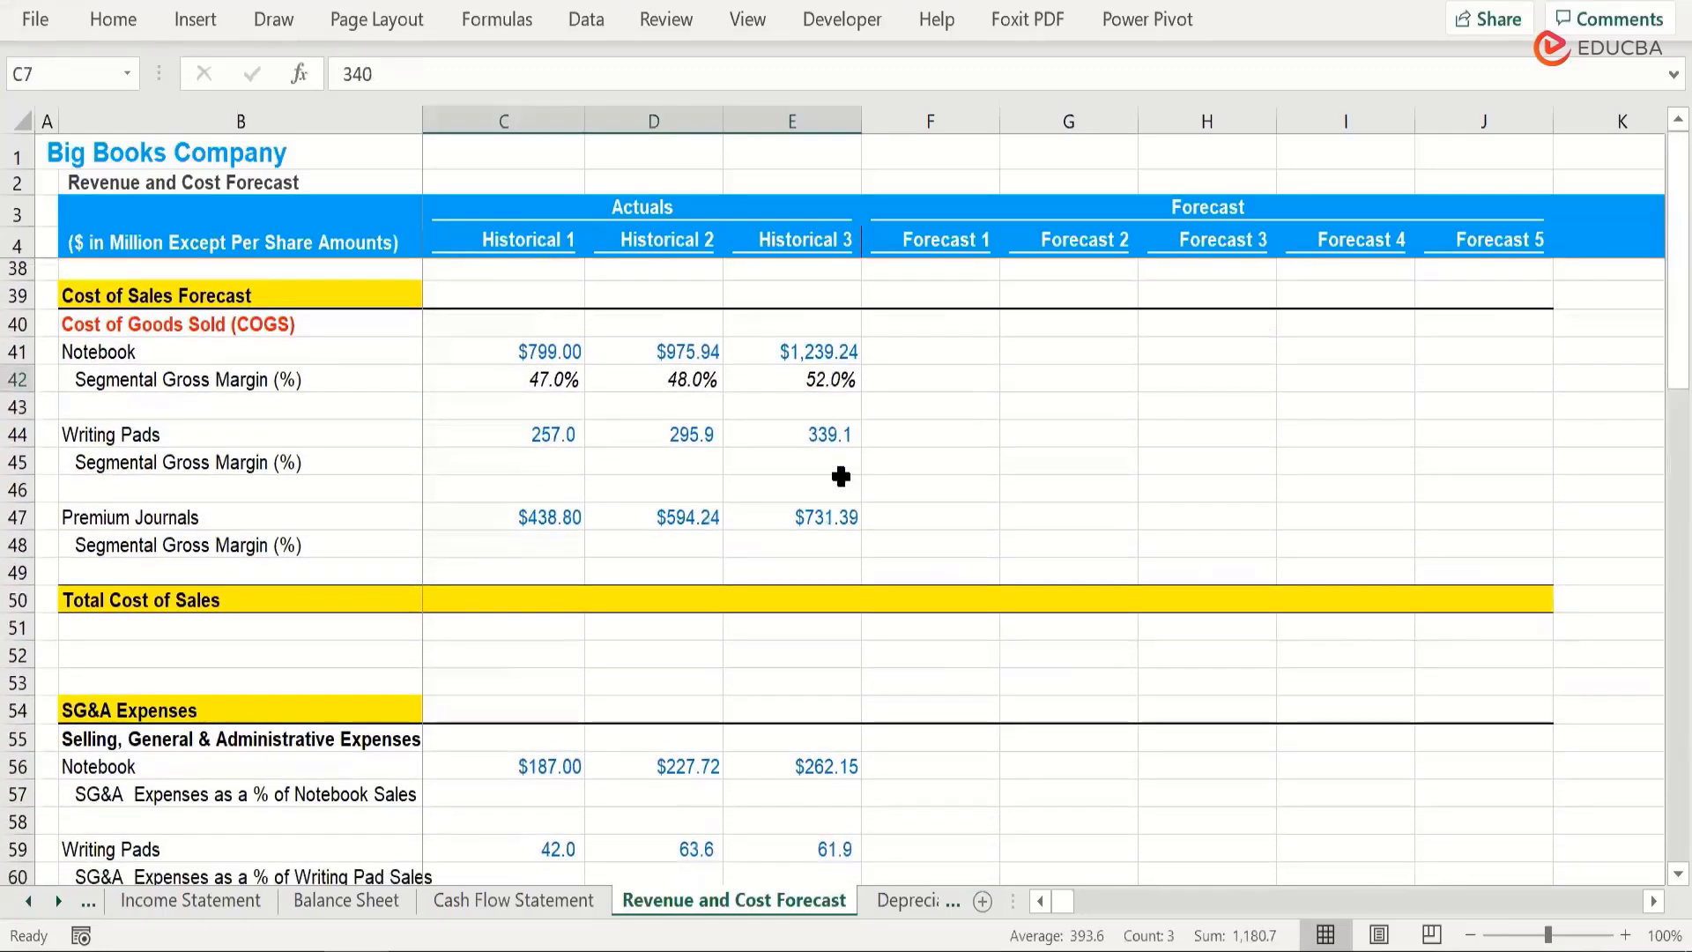
scroll(804, 543, "up", 3)
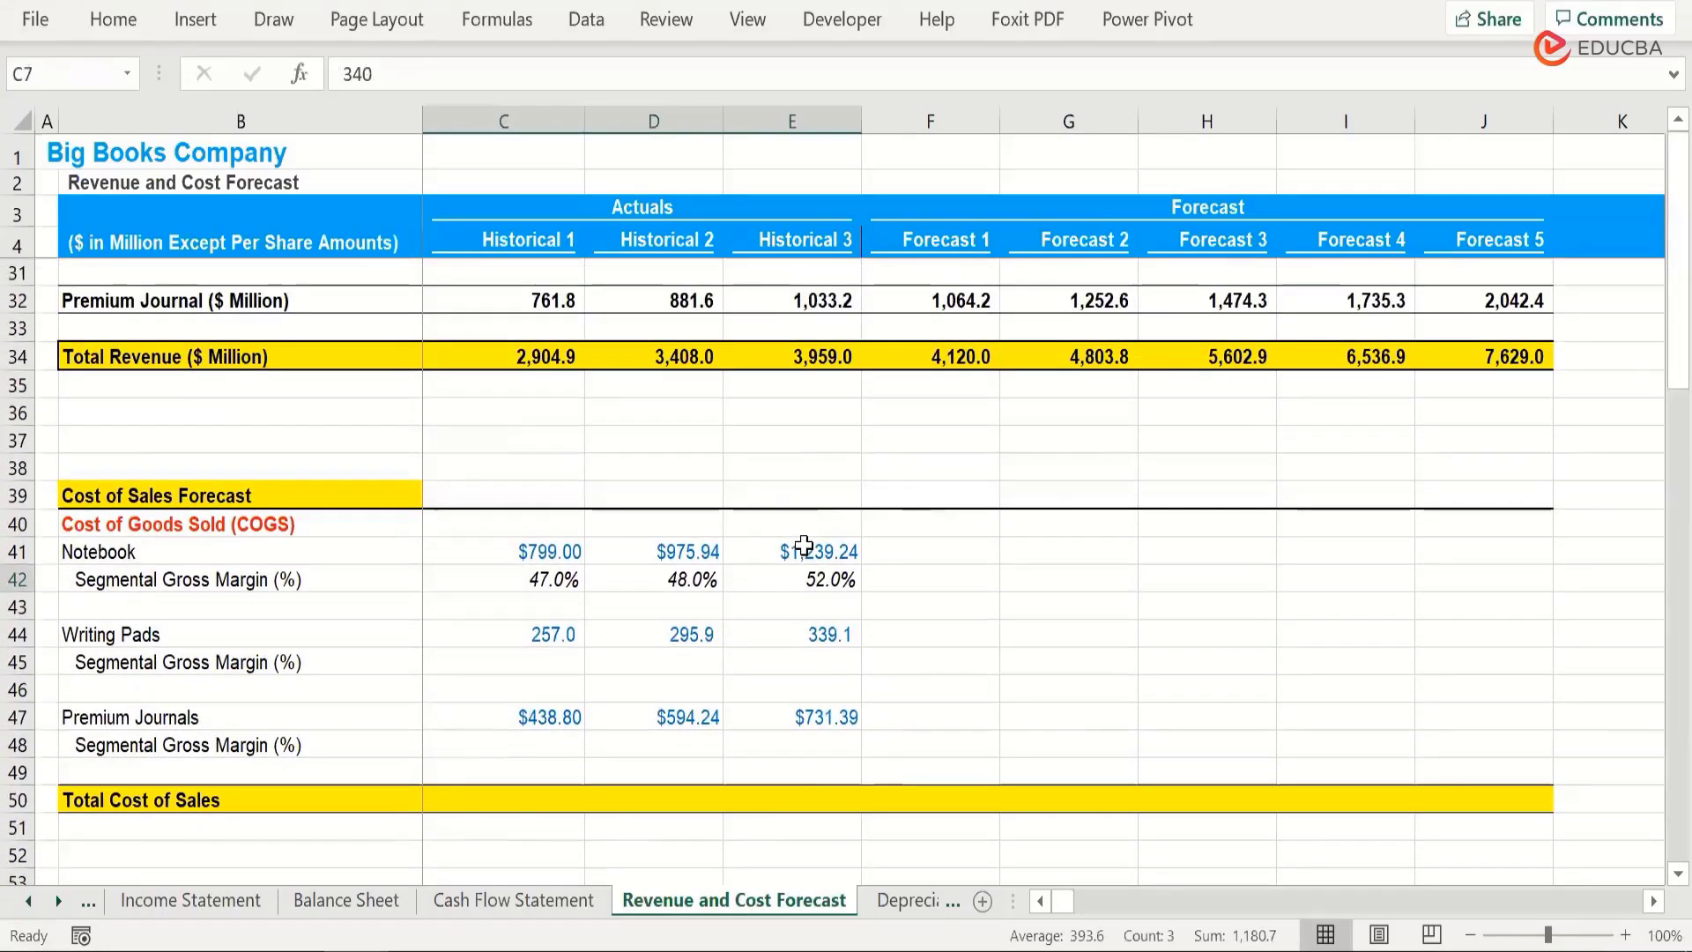
Select the Notebook margins 47.0%, 48.0%, 52.0% in C42:E42 and open Quick Analysis (Ctrl+Q).
left_click(804, 547)
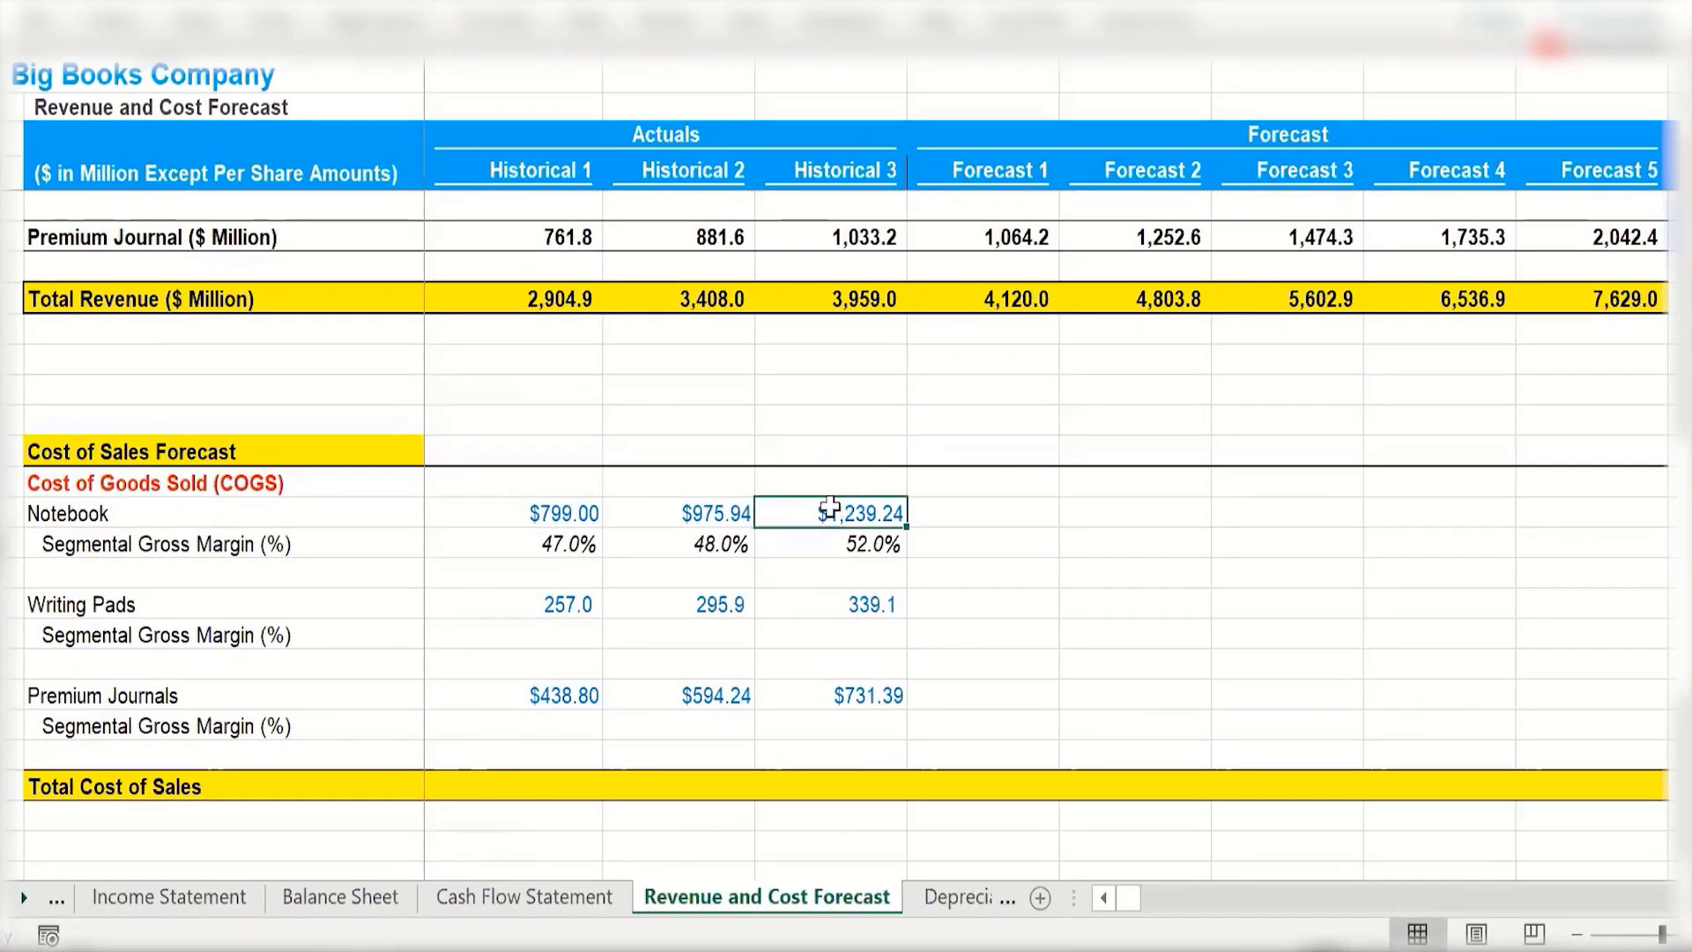
mouse_move(545, 536)
left_mouse_down()
mouse_move(833, 551)
mouse_move(829, 507)
mouse_move(835, 539)
left_mouse_up()
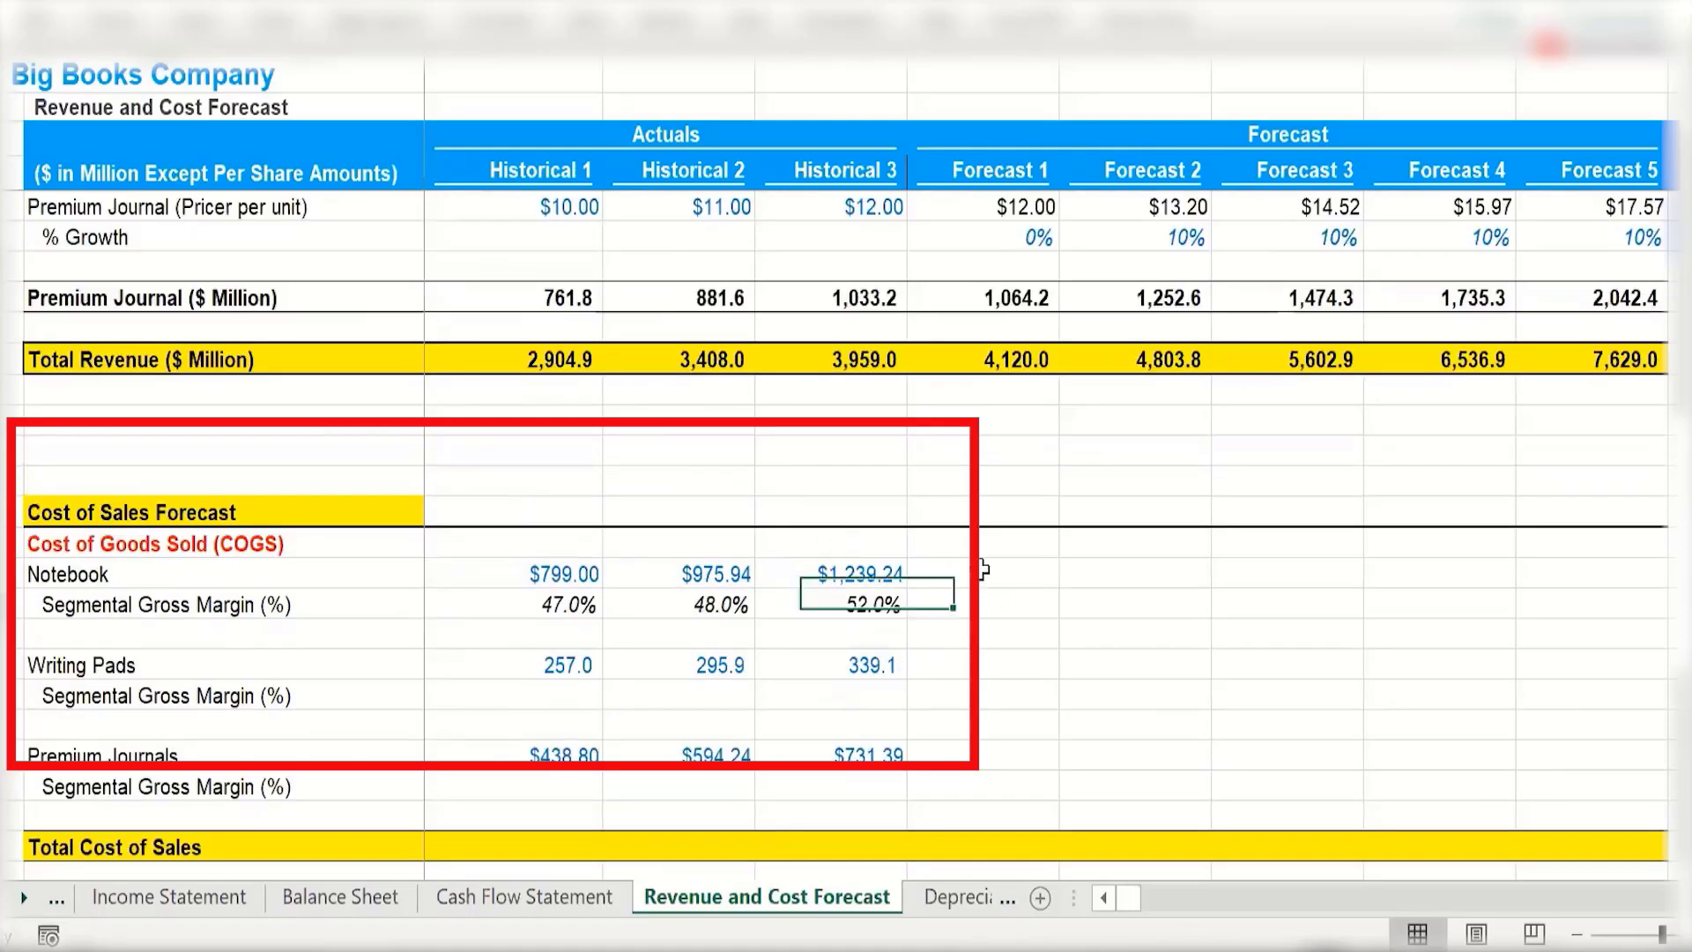
left_click(984, 574)
left_click(1003, 605)
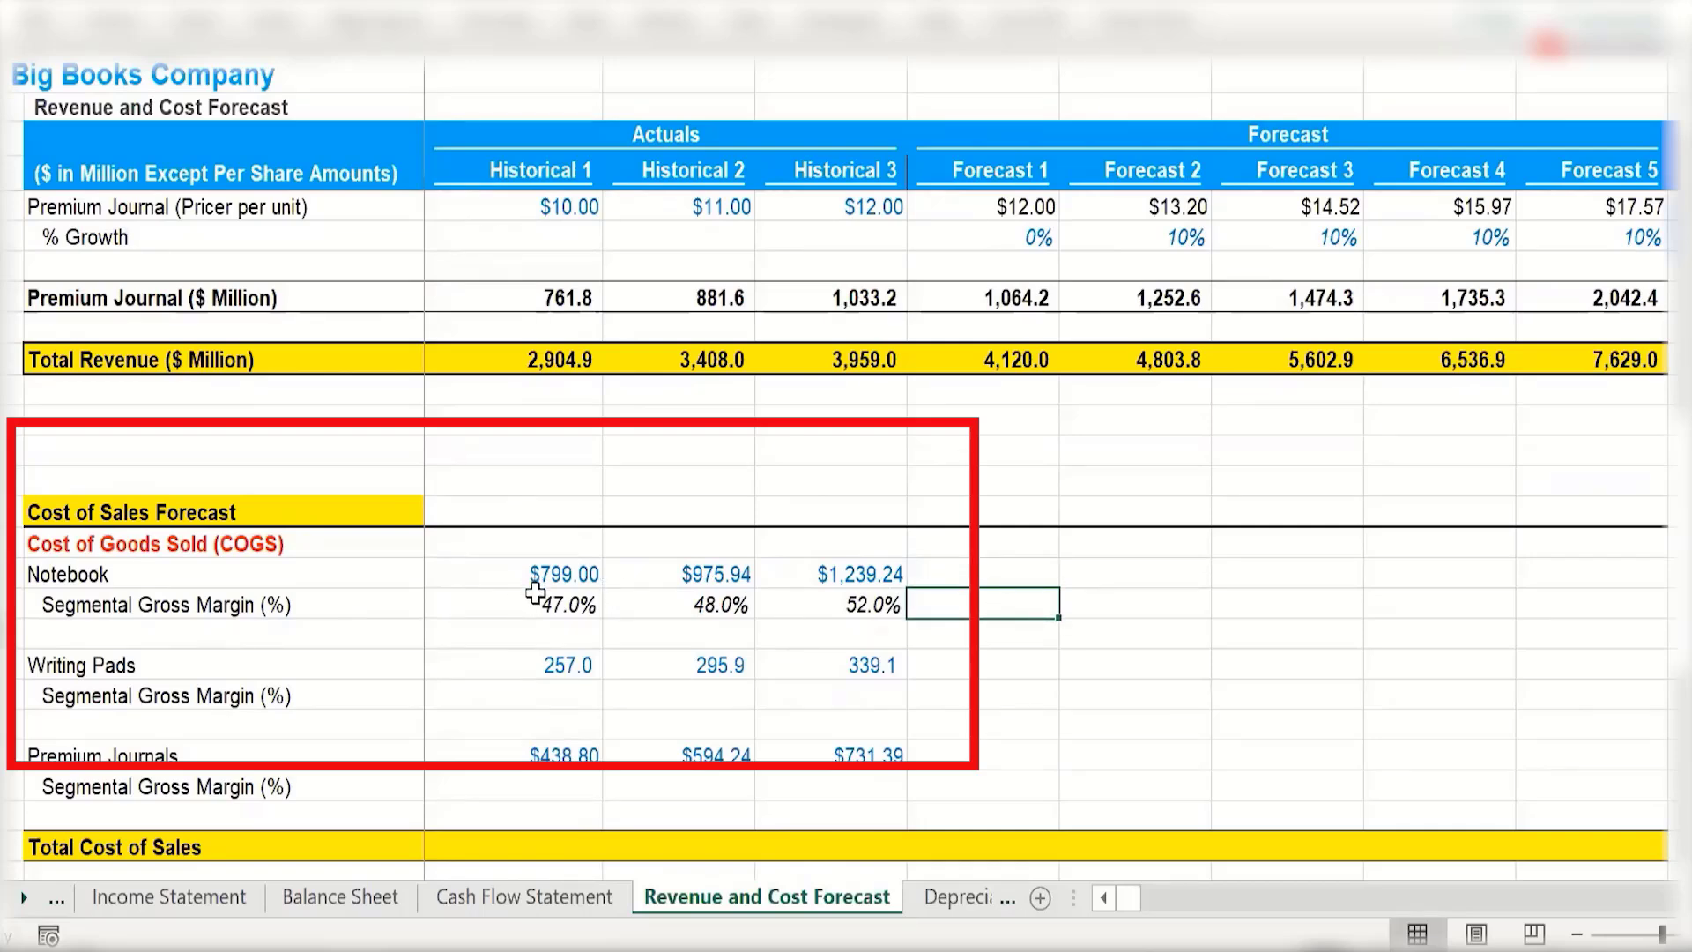
left_click_drag(535, 593, 863, 608)
key("ctrl+q")
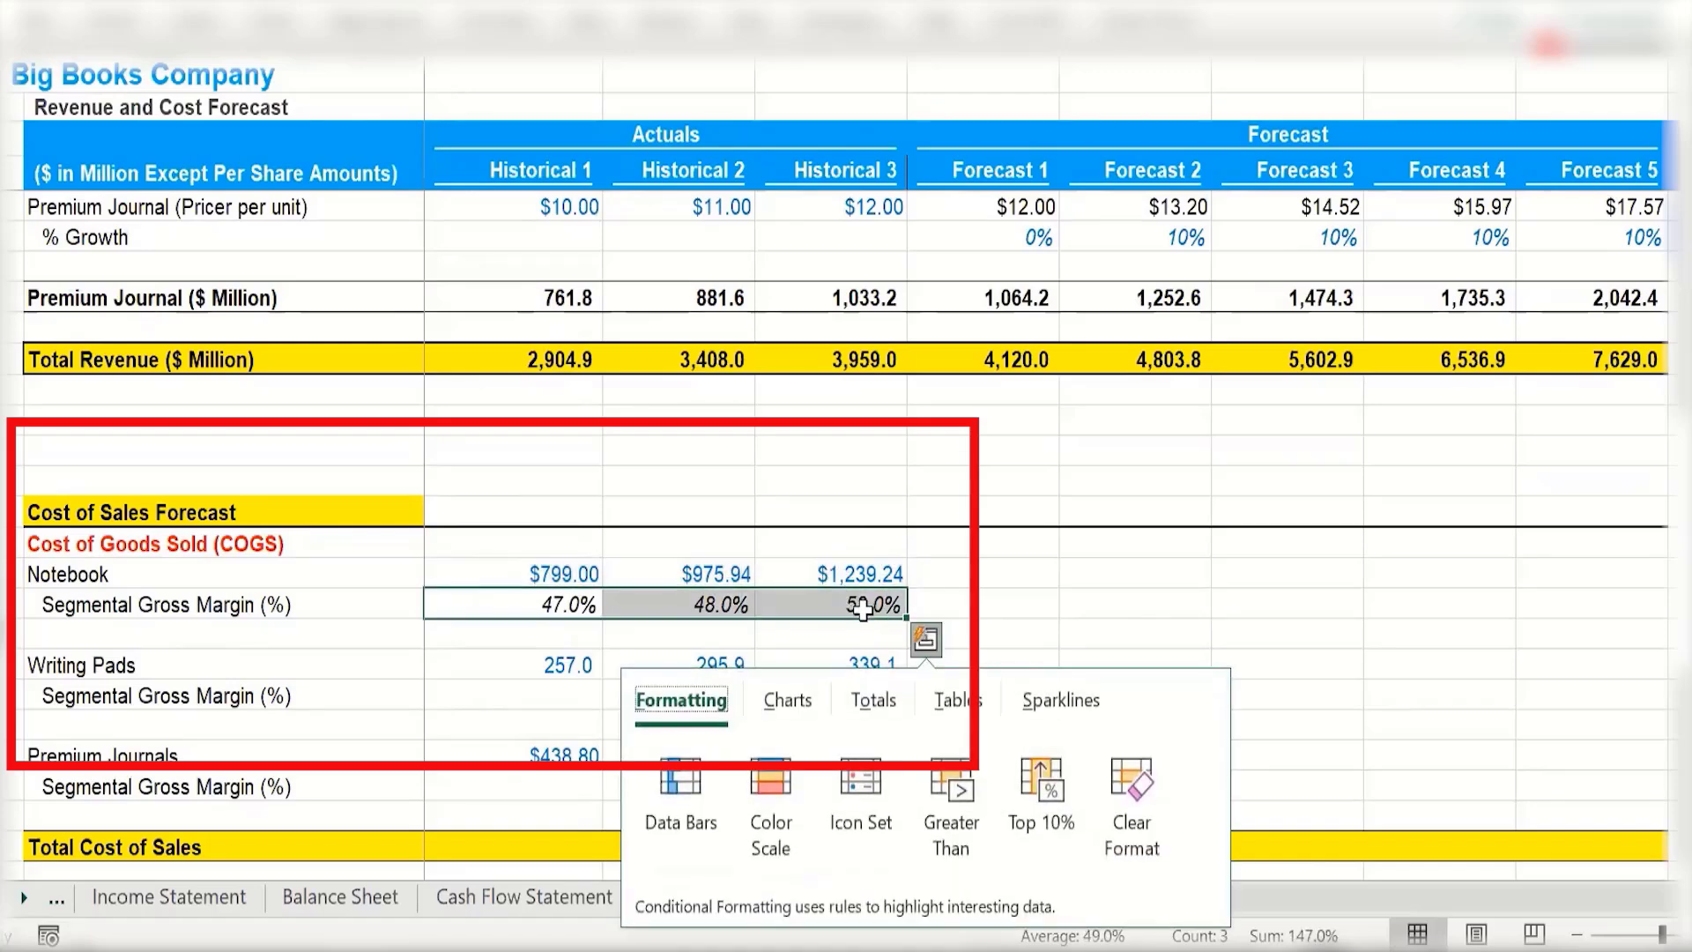
Copy the Notebook margin formulas to the Writing Pads row, then discard a mistaken =C44/C16 formula.
key("Escape")
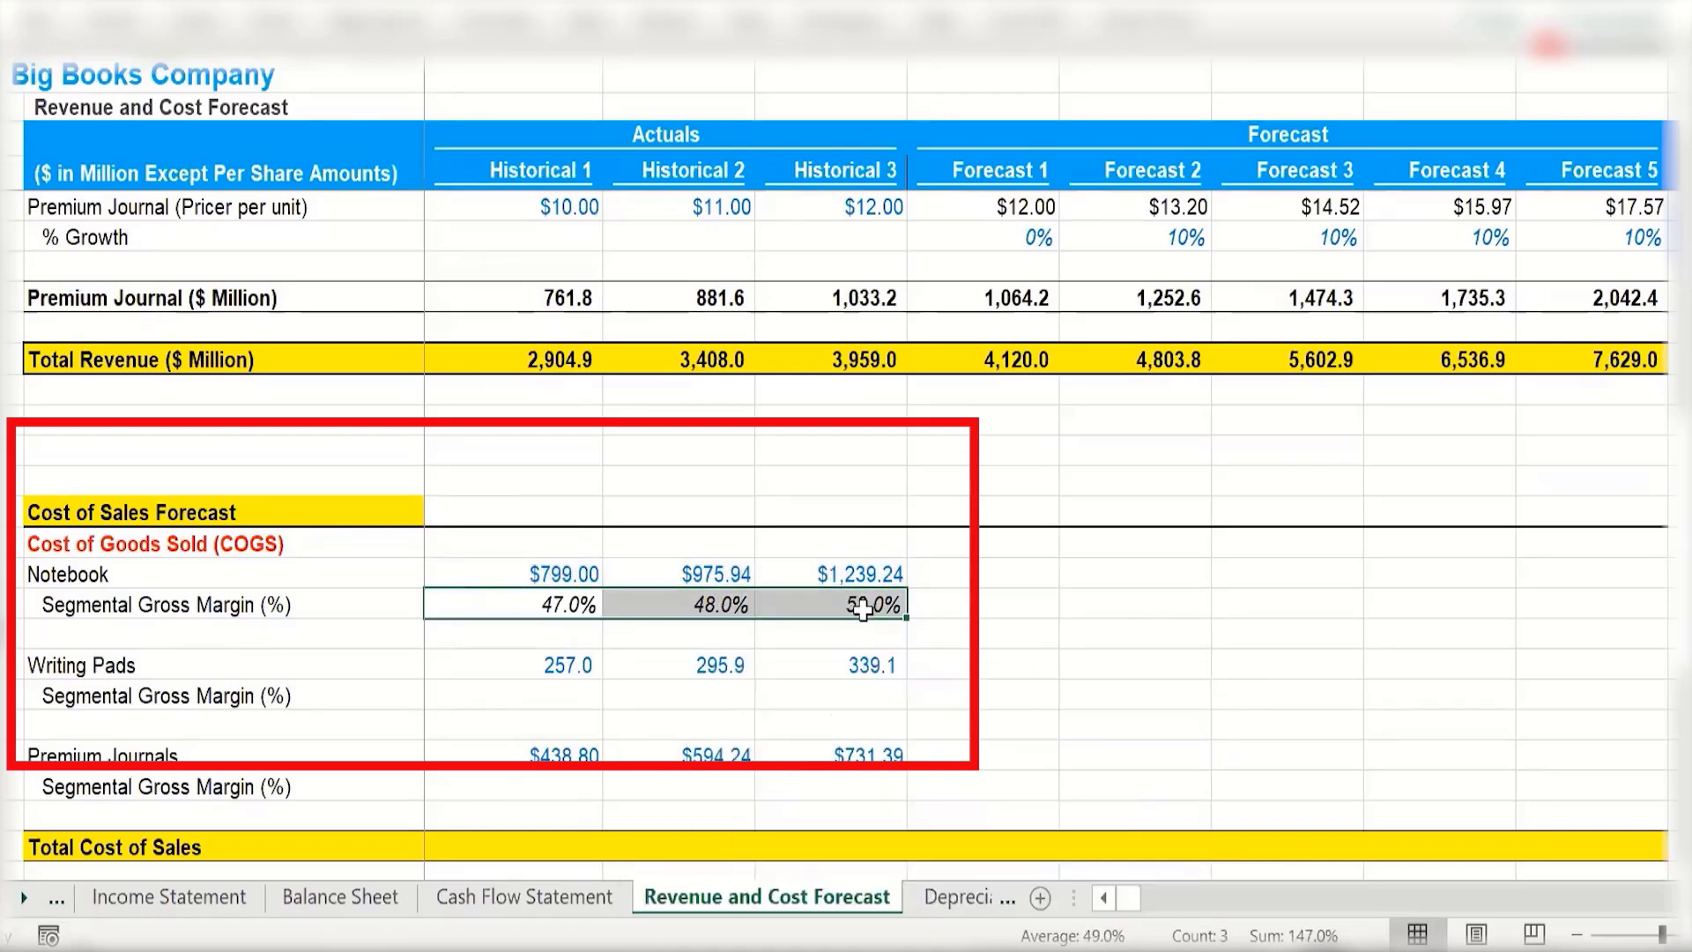
scroll(863, 608, "up", 1)
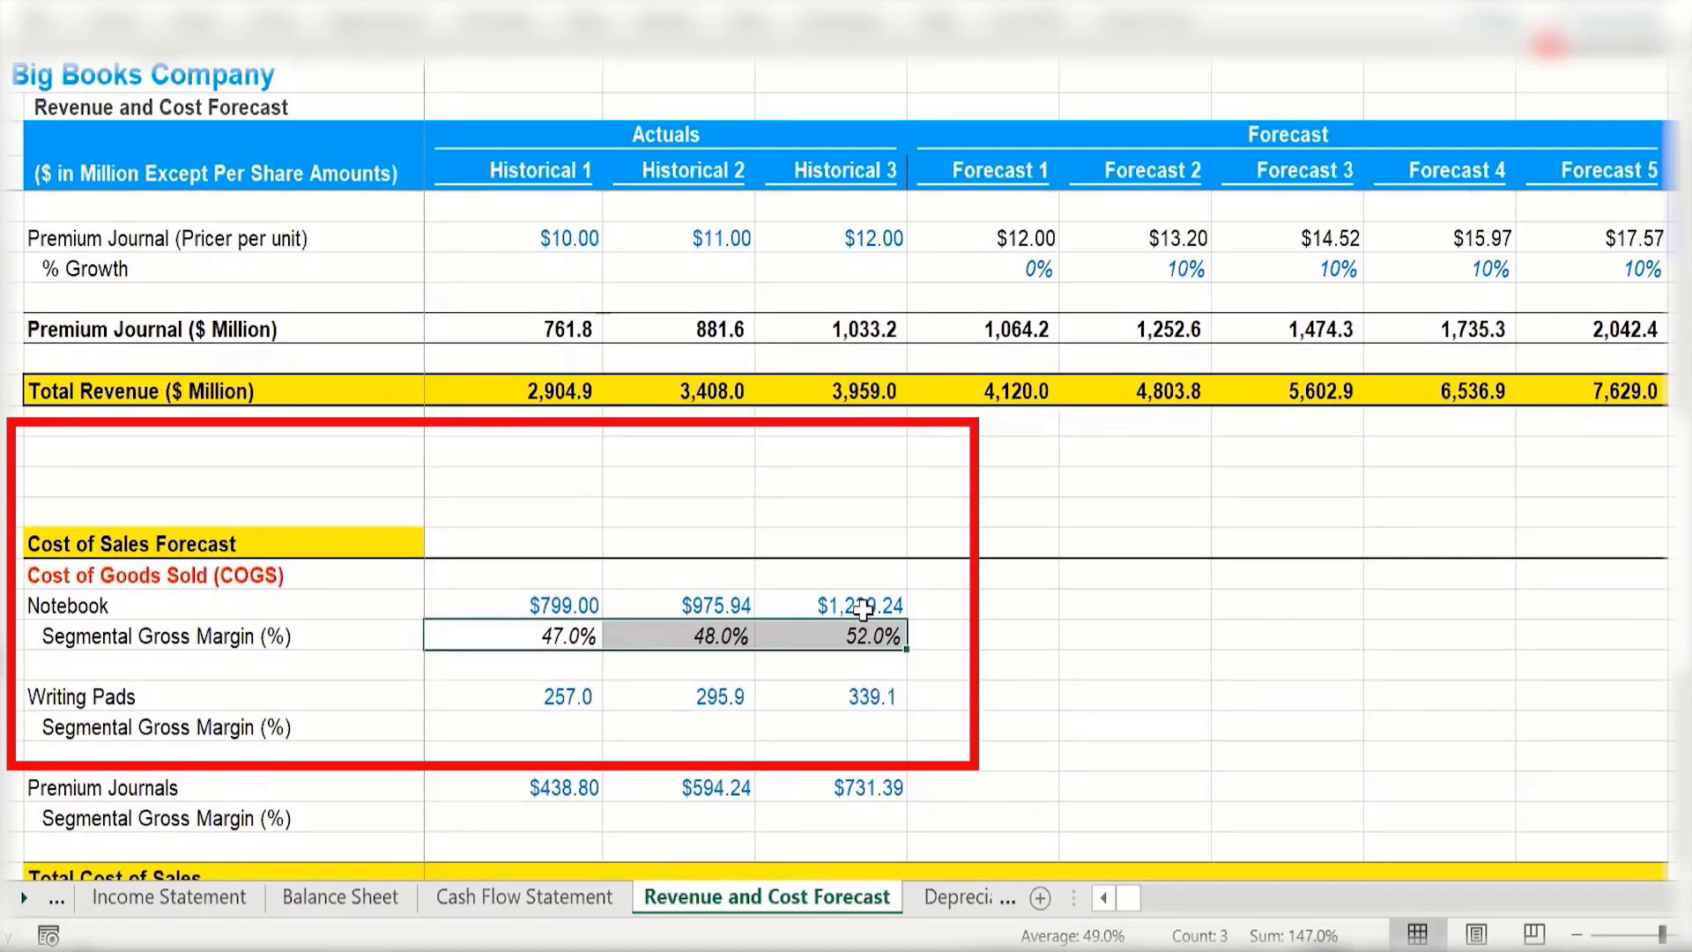
key("ctrl+c")
key("Down")
key("Down")
key("Down")
key("Return")
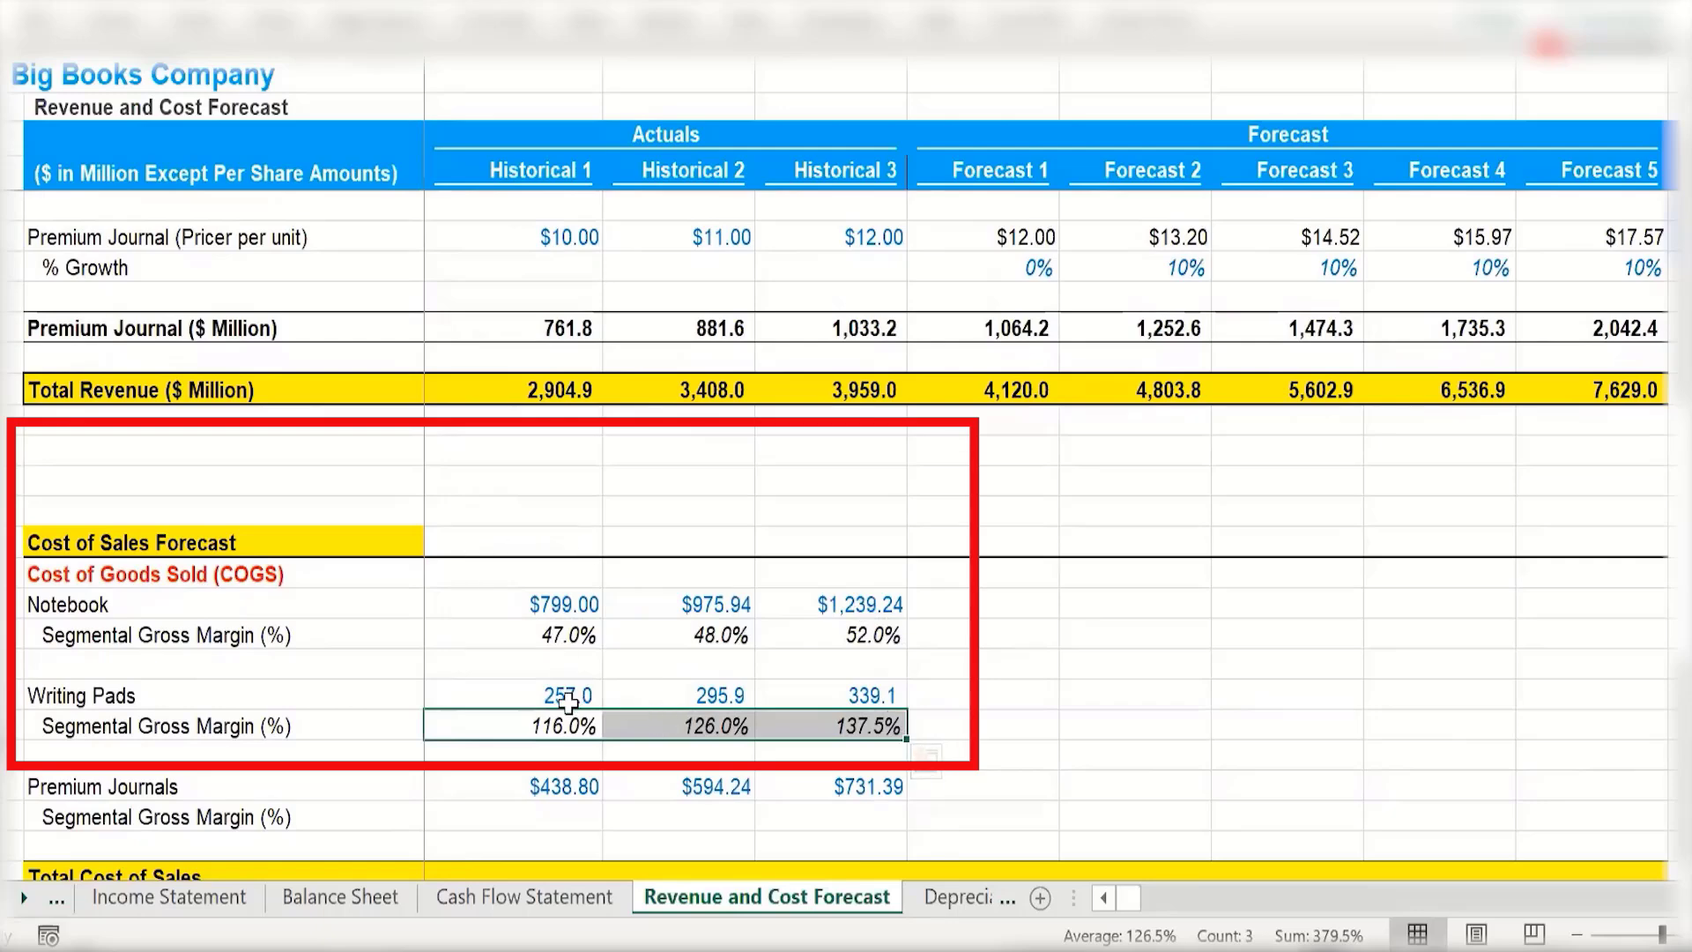
left_click(531, 720)
type("=C44/C16")
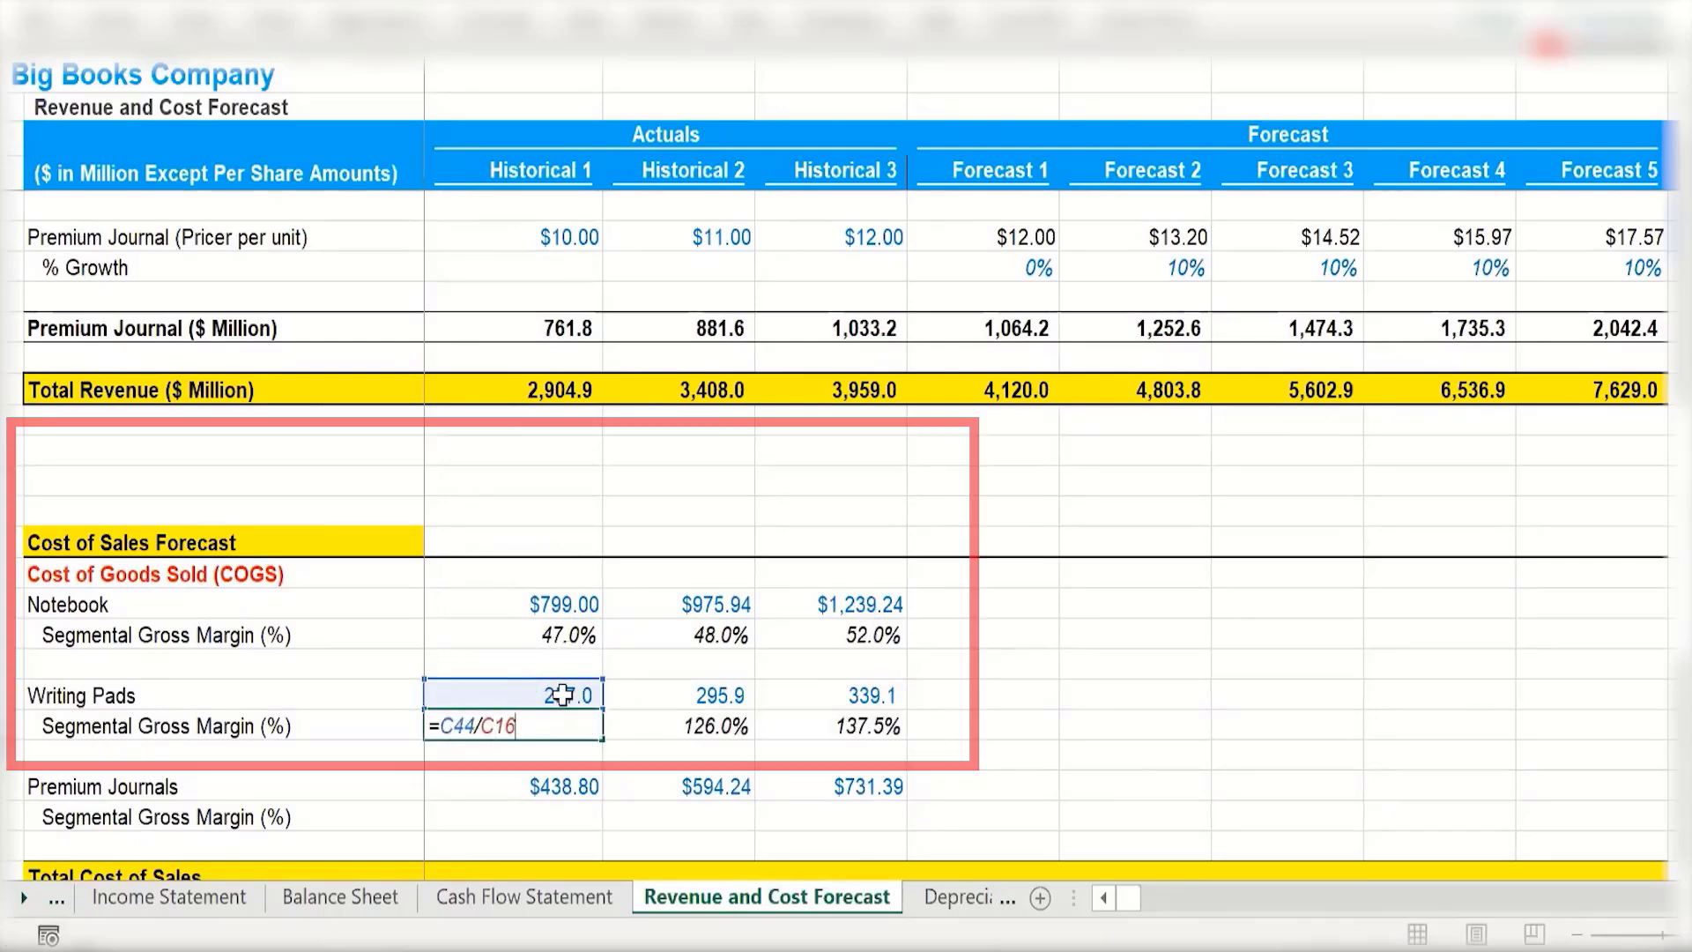
key("BackSpace")
key("BackSpace")
key("BackSpace")
key("BackSpace")
key("BackSpace")
key("BackSpace")
key("BackSpace")
key("BackSpace")
Enter =C44/C22 as the Historical 1 Writing Pads margin, dividing by revenue 443.2.
scroll(578, 680, "up", 8)
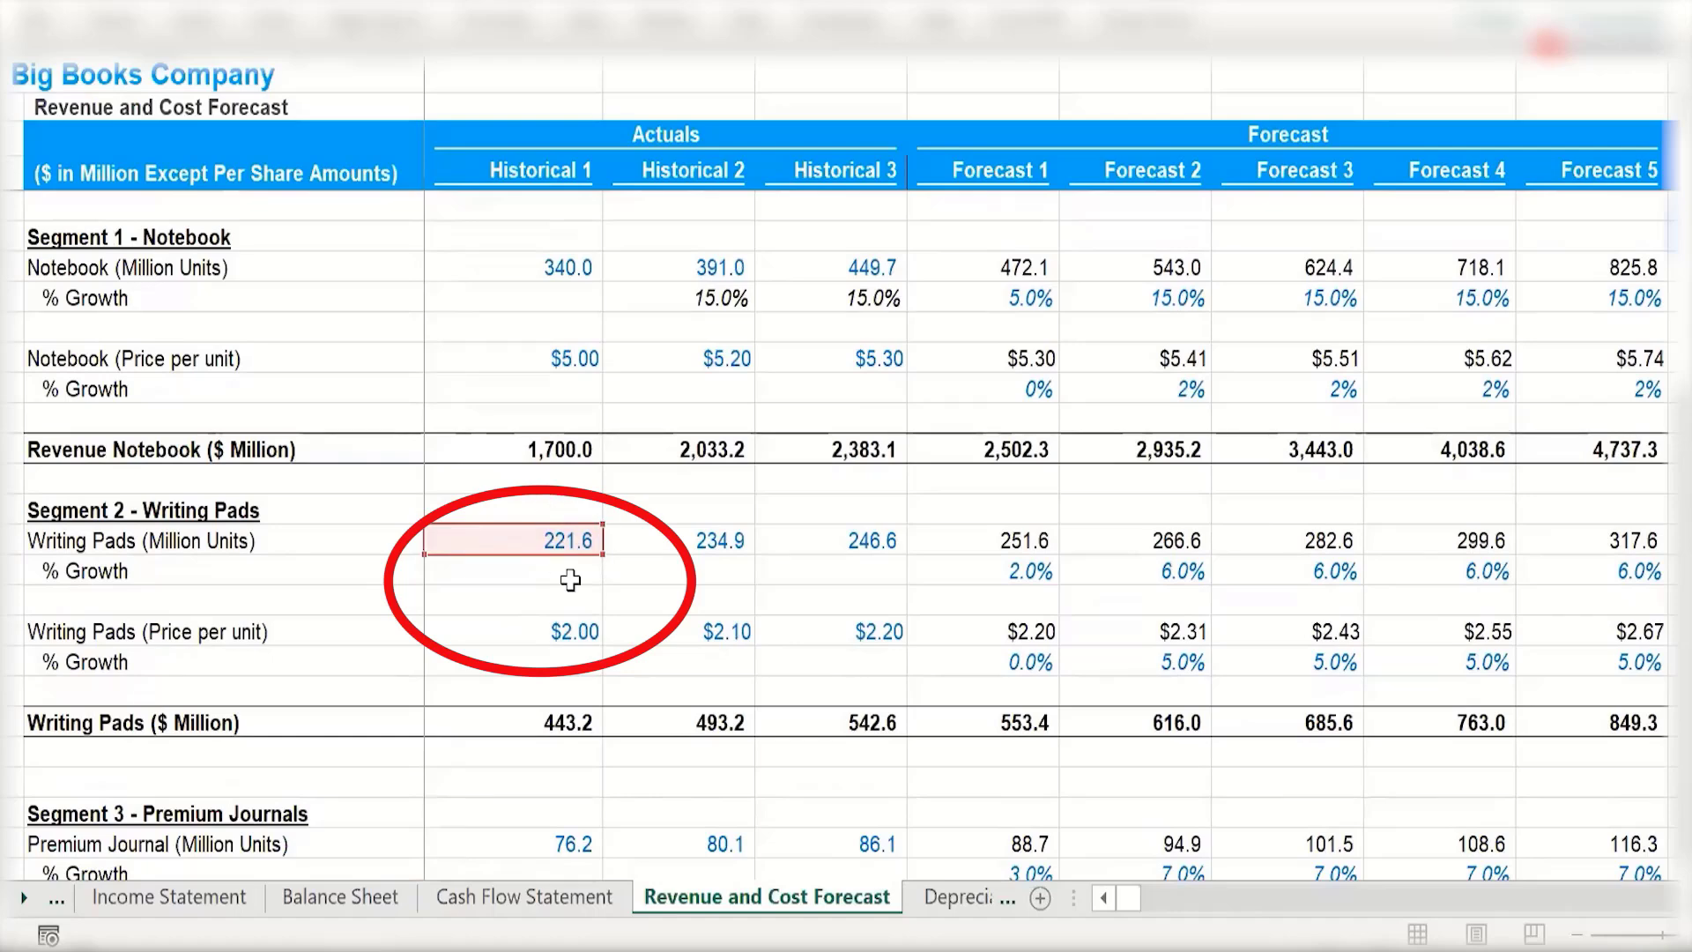
left_click(571, 581)
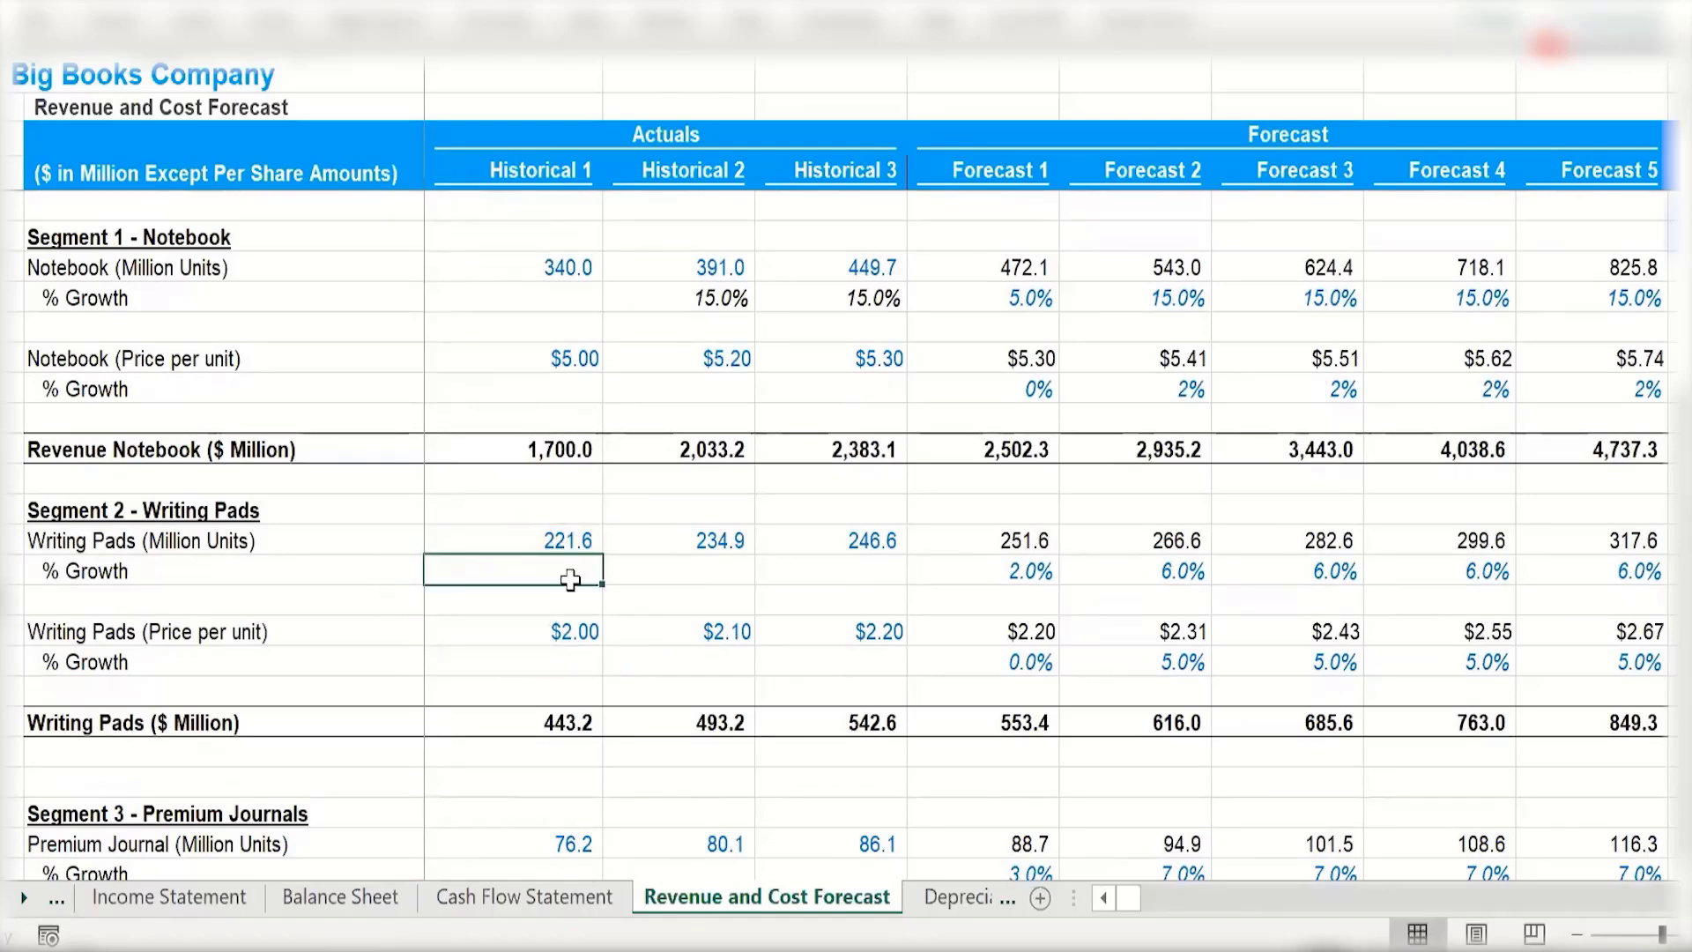
key("Escape")
type("=C44/")
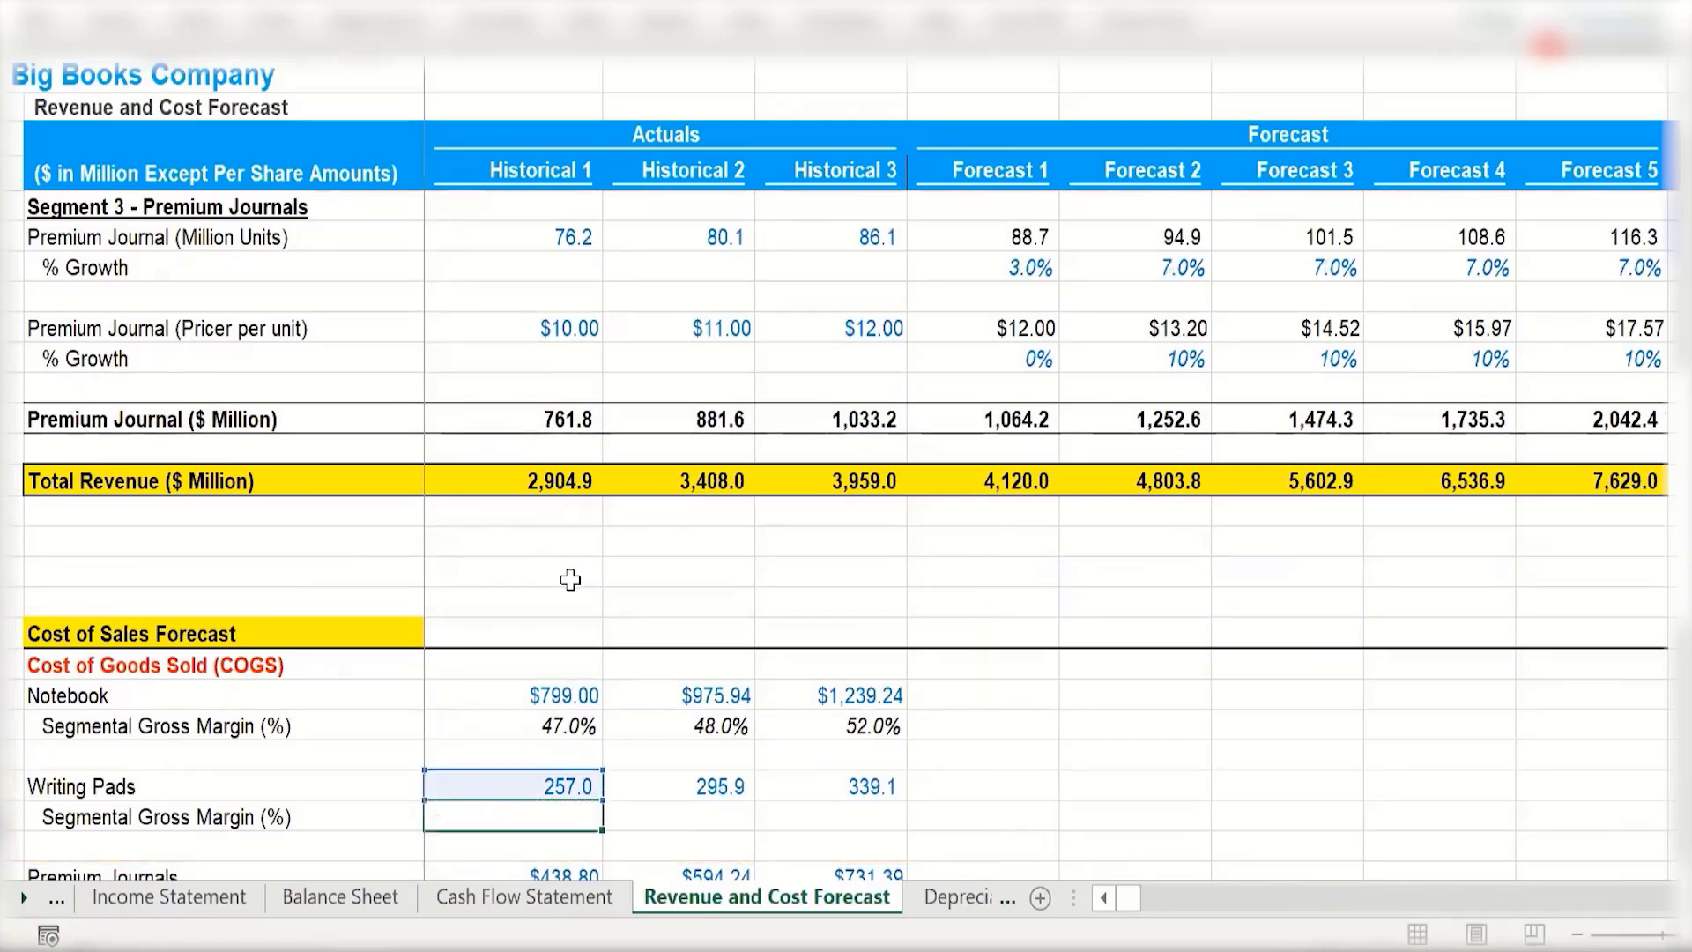
scroll(571, 579, "up", 7)
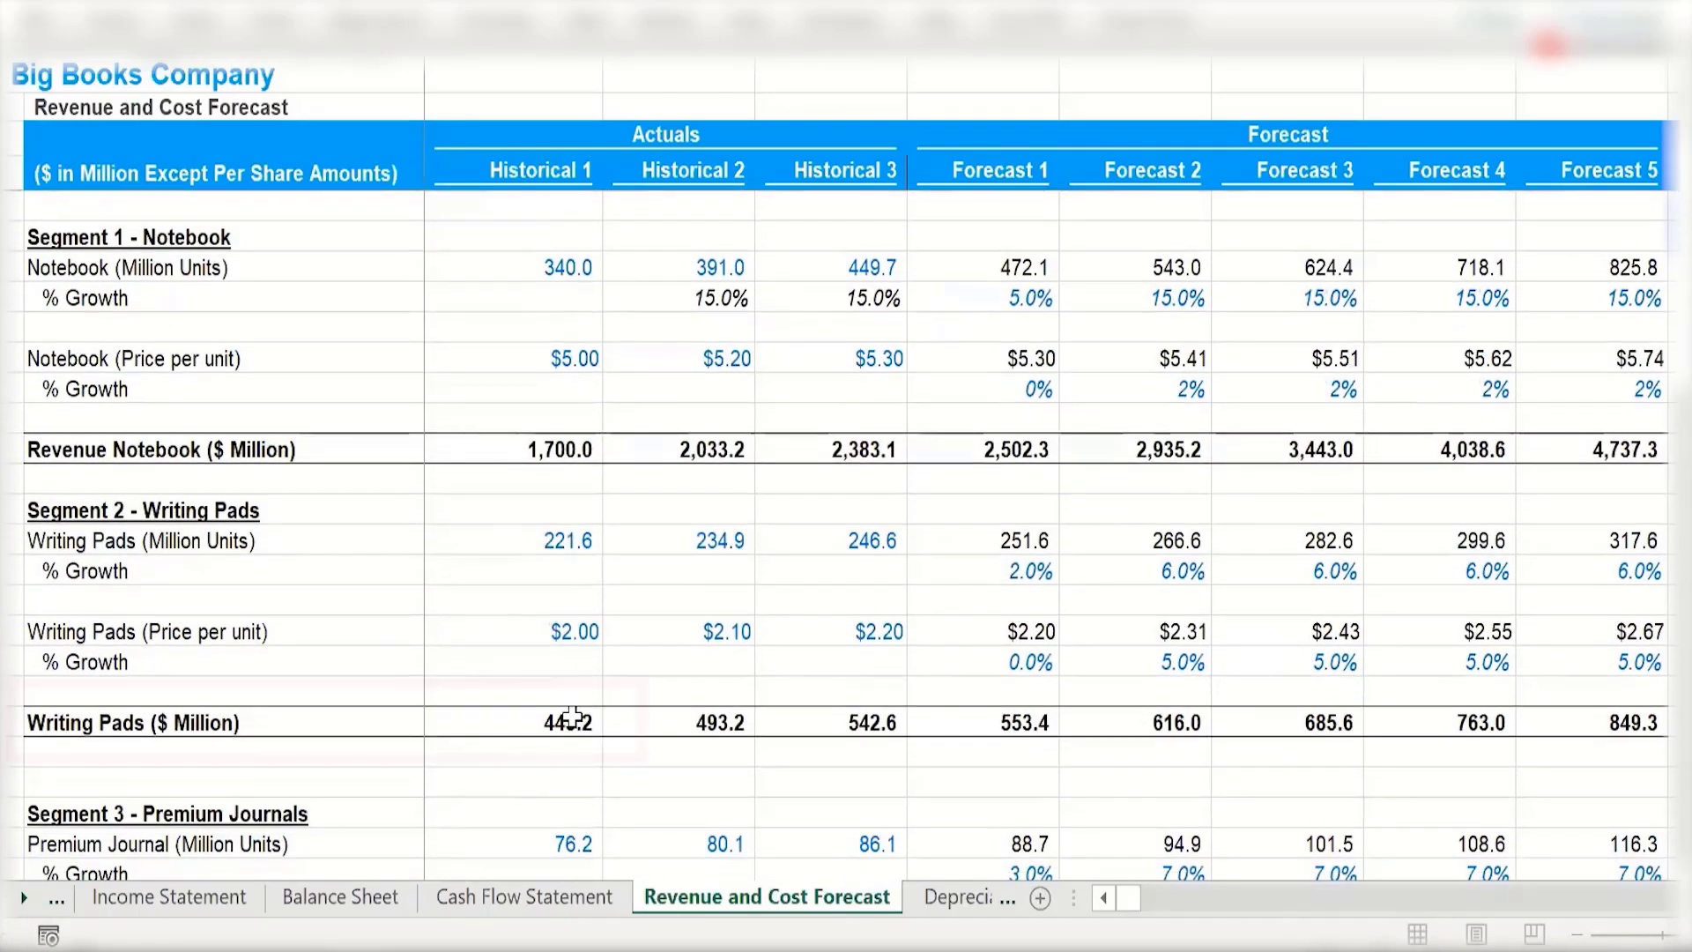
left_click(569, 718)
key("ctrl+Return")
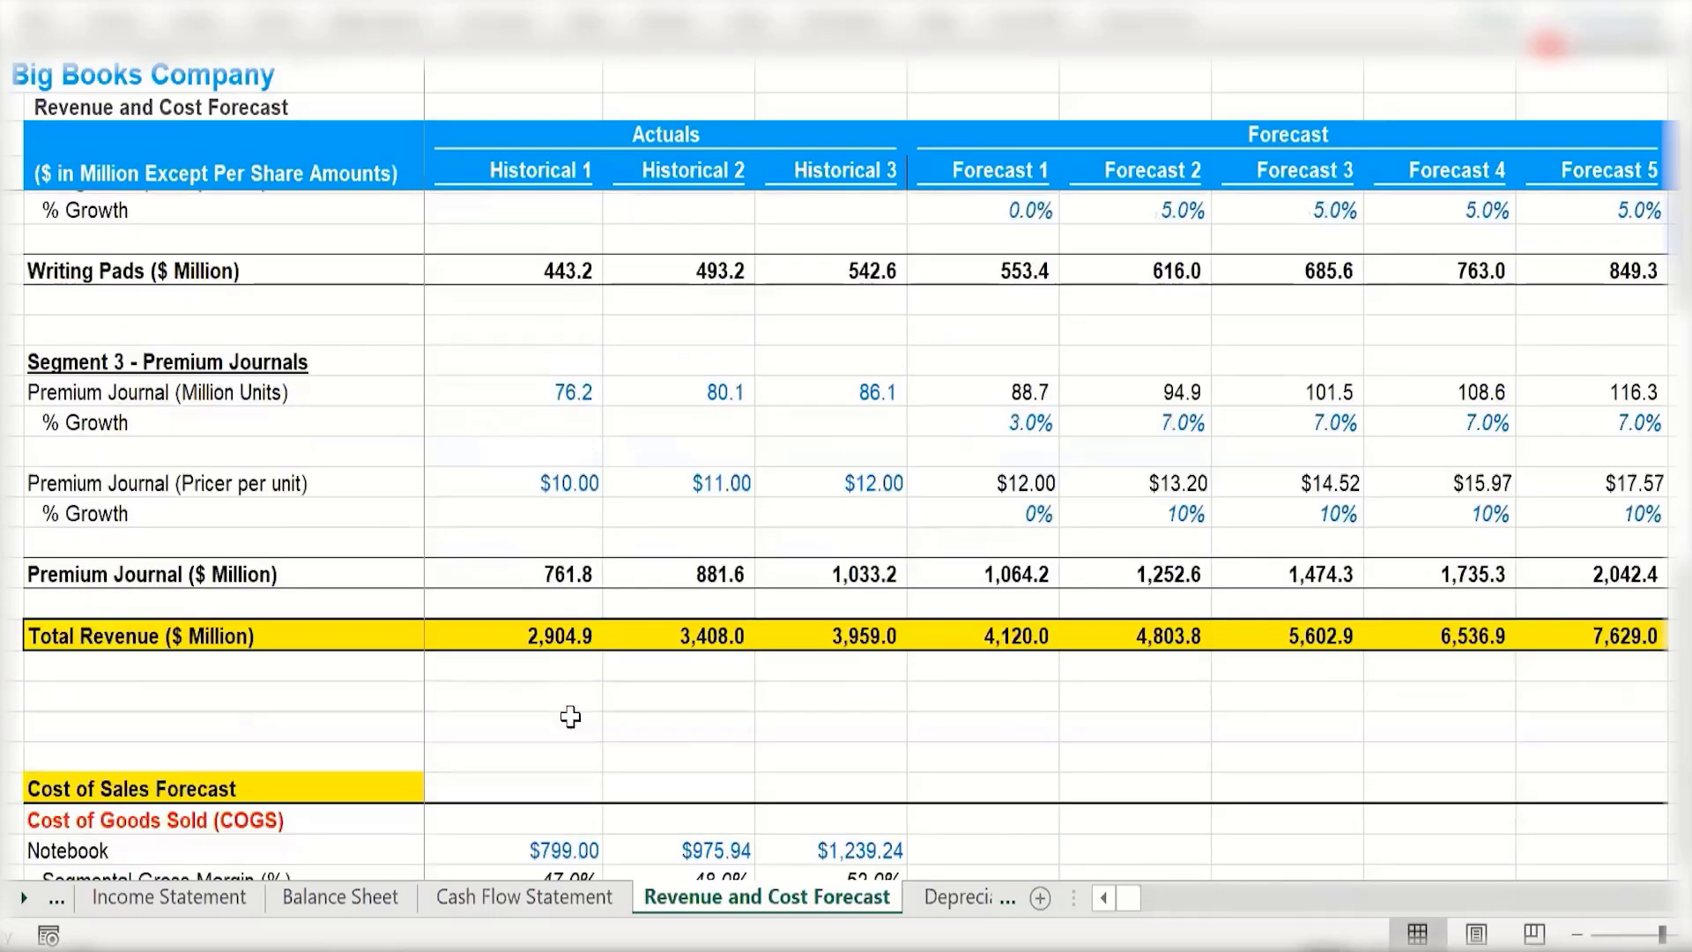
Fill the Writing Pads margin formula across all three historical years (58.0%, 60.0%, 62.5%).
key("shift+Right")
key("shift+Right")
key("ctrl+r")
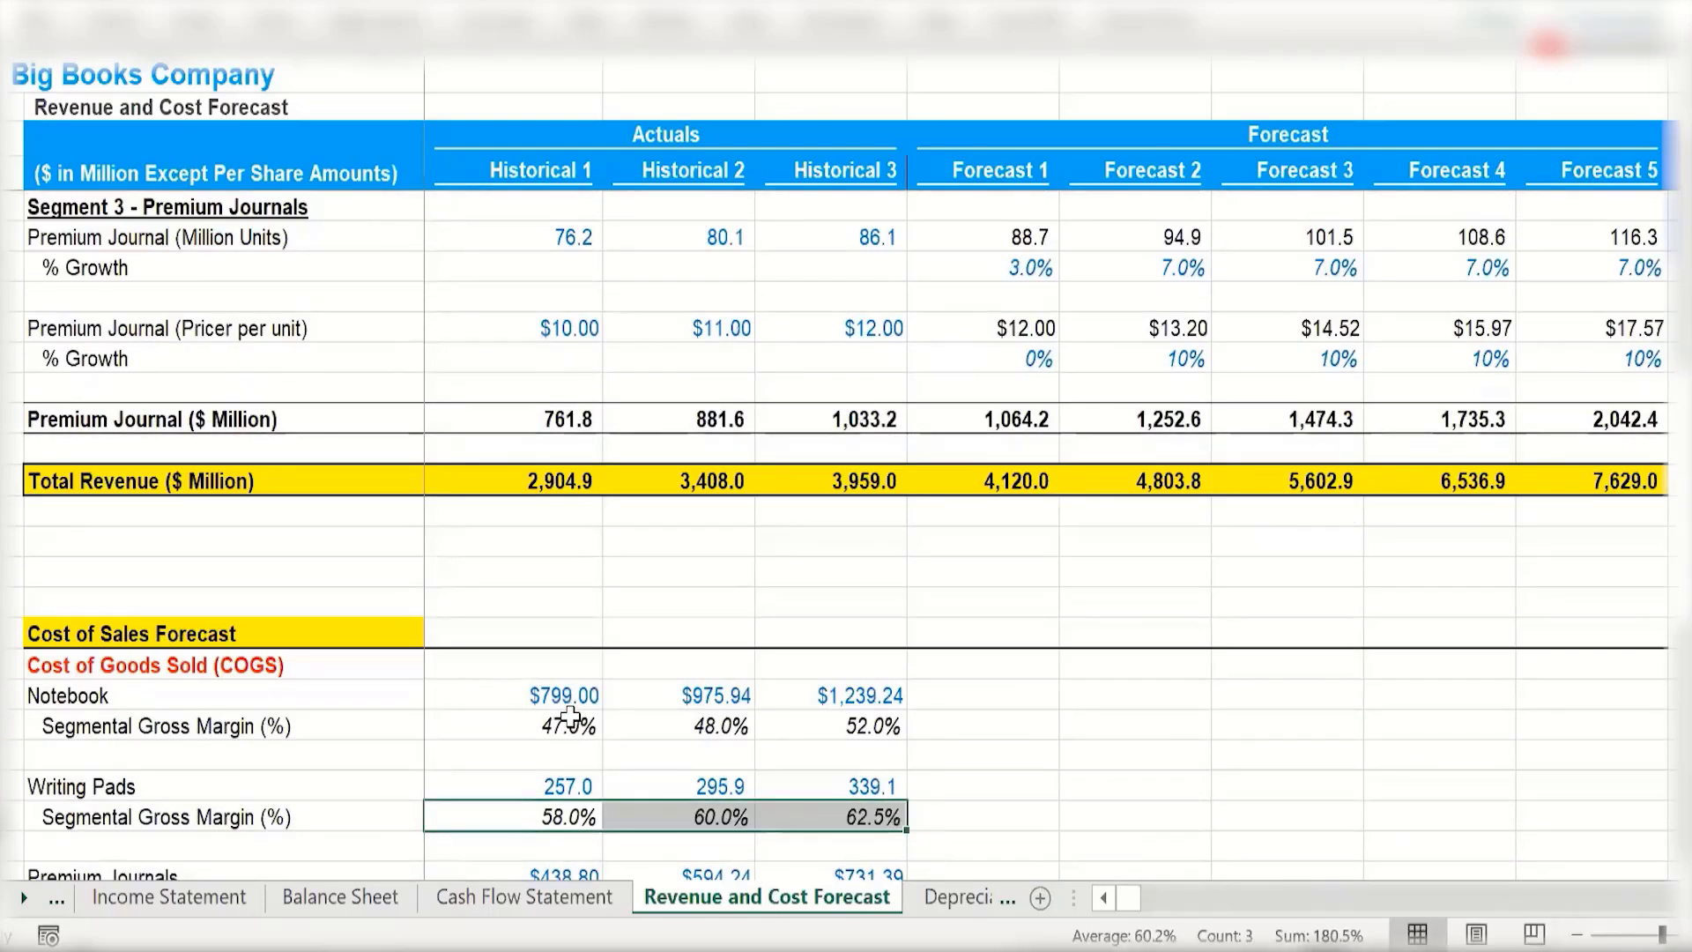
scroll(568, 718, "down", 4)
left_click(516, 573)
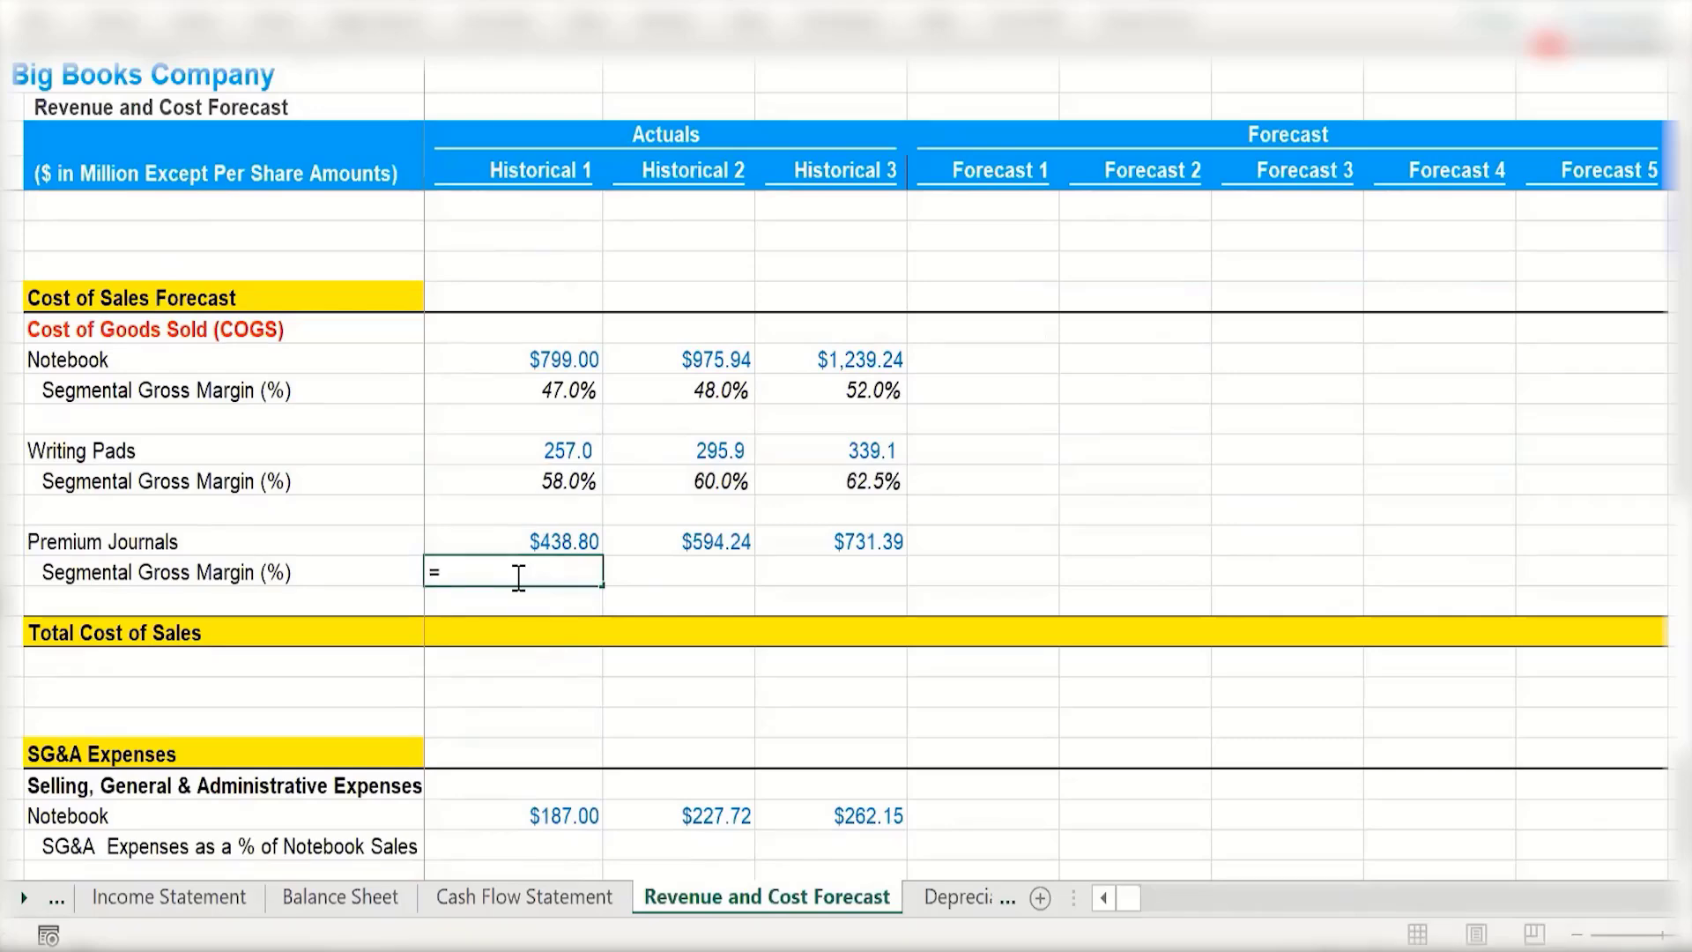
Enter the Premium Journals margin as cost over Premium Journal revenue and fill it across Historical 1–3.
left_click(560, 536)
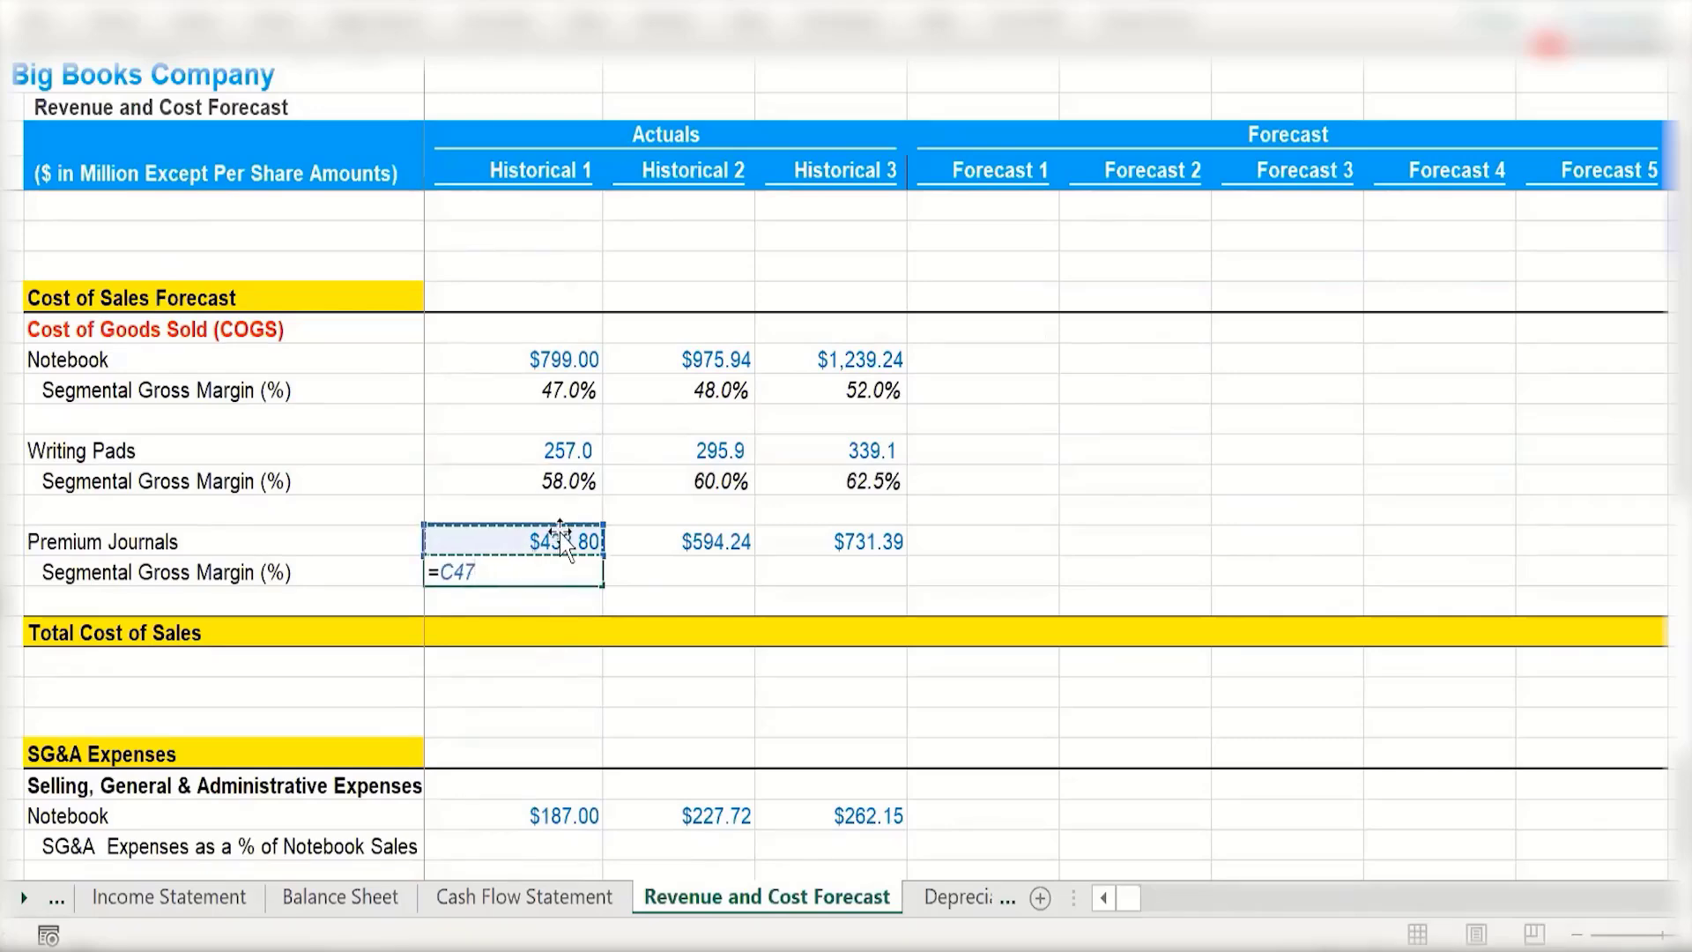
type("/")
scroll(561, 537, "up", 10)
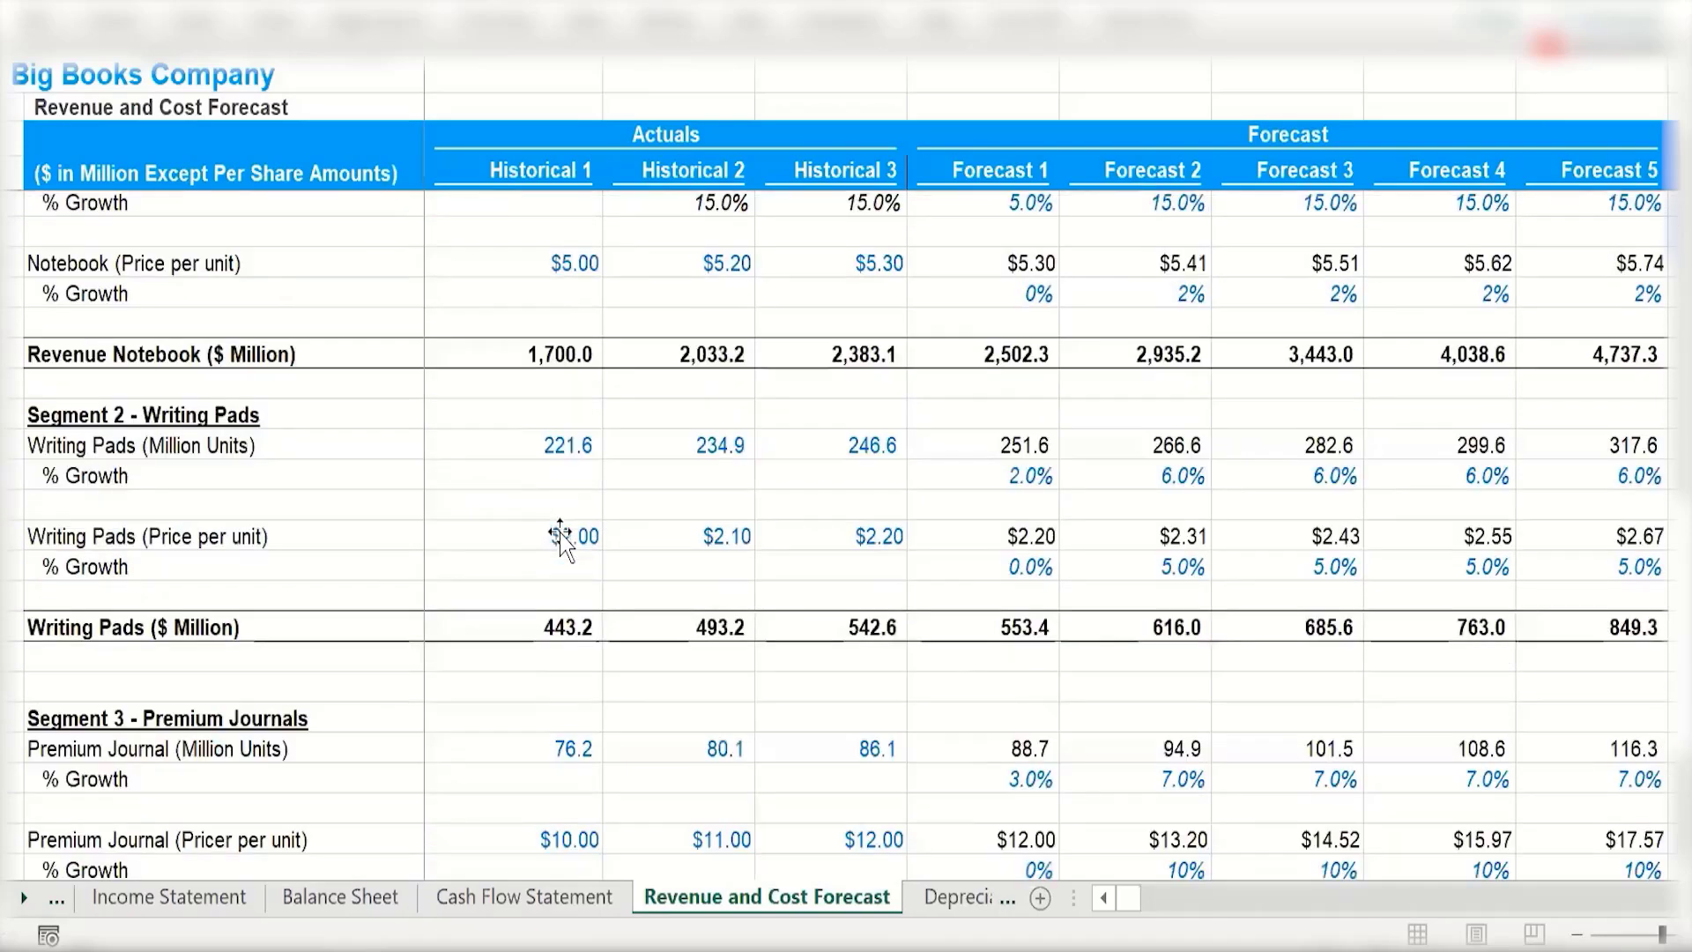
scroll(564, 546, "down", 5)
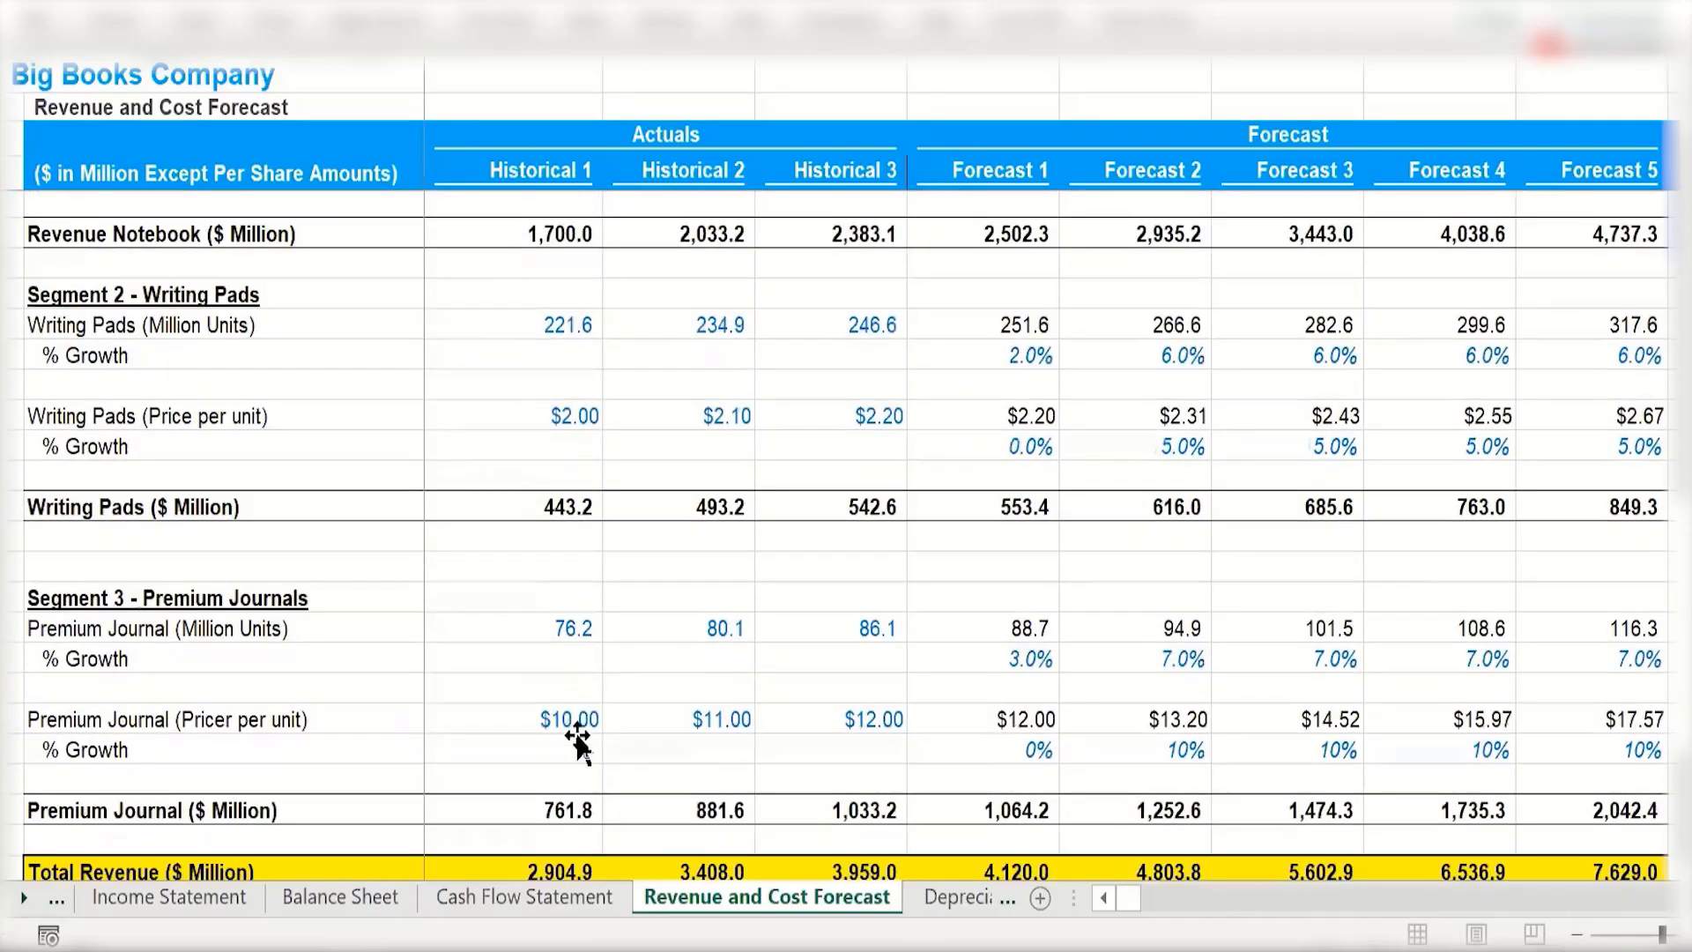
left_click(574, 724)
key("ctrl+Return")
key("shift+Right")
key("shift+Right")
key("ctrl+r")
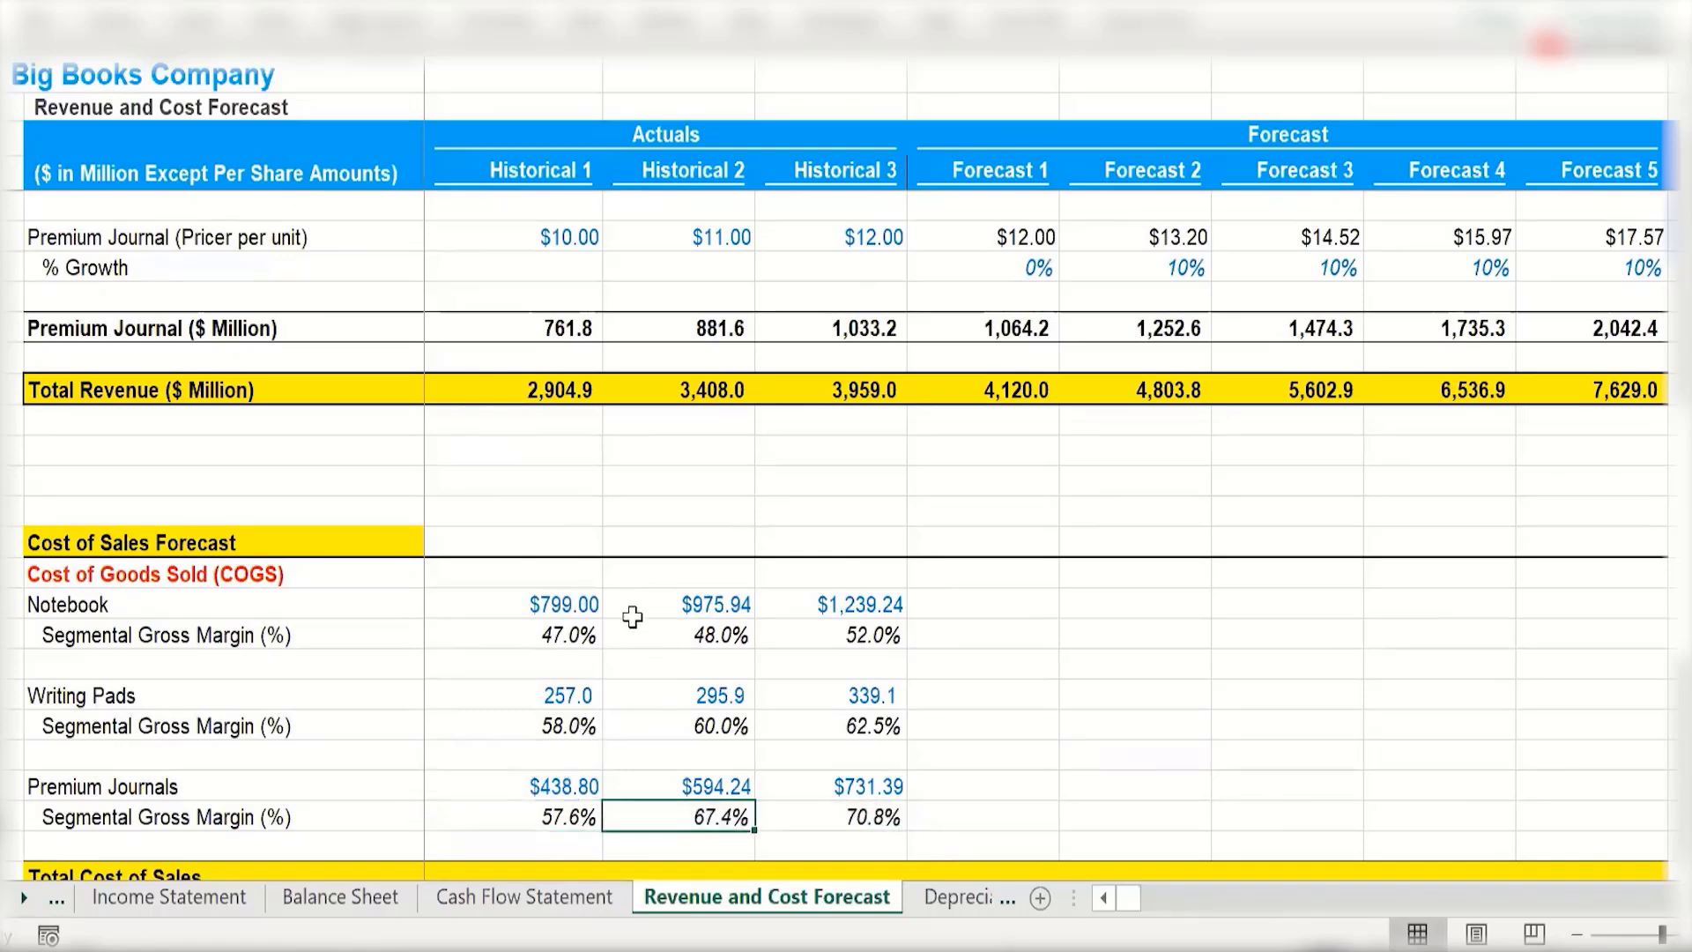
Check the Historical 3 Premium Journals margin of 70.8% against its cost value.
left_click(829, 824)
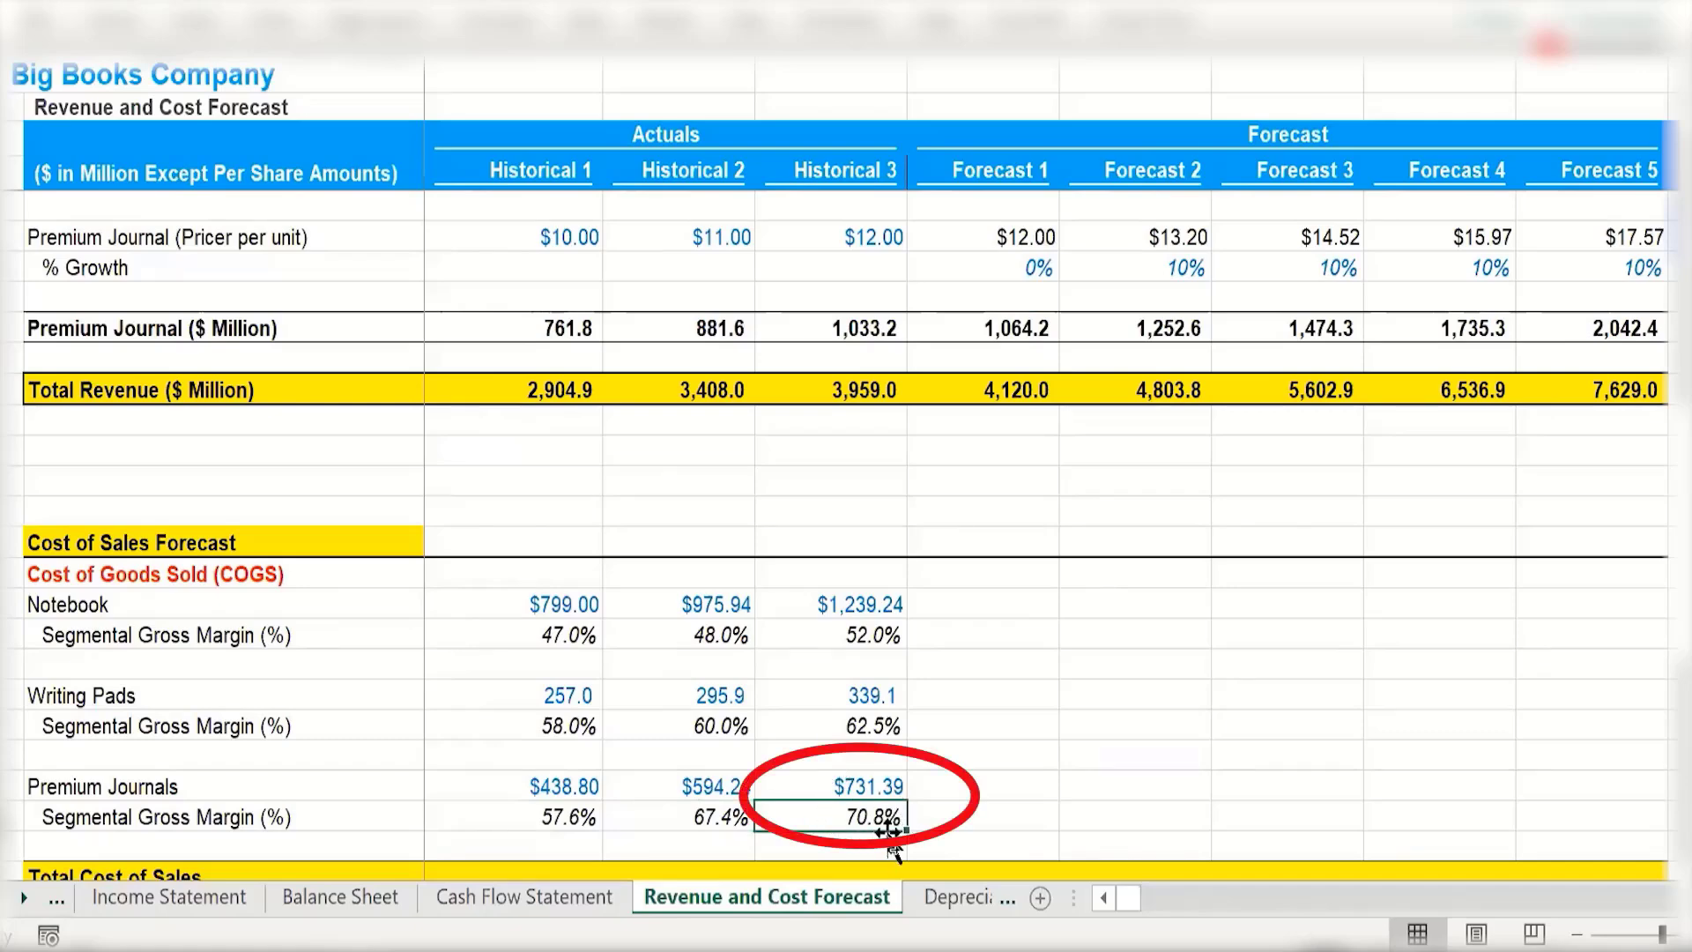
left_click(859, 754)
left_click(883, 779)
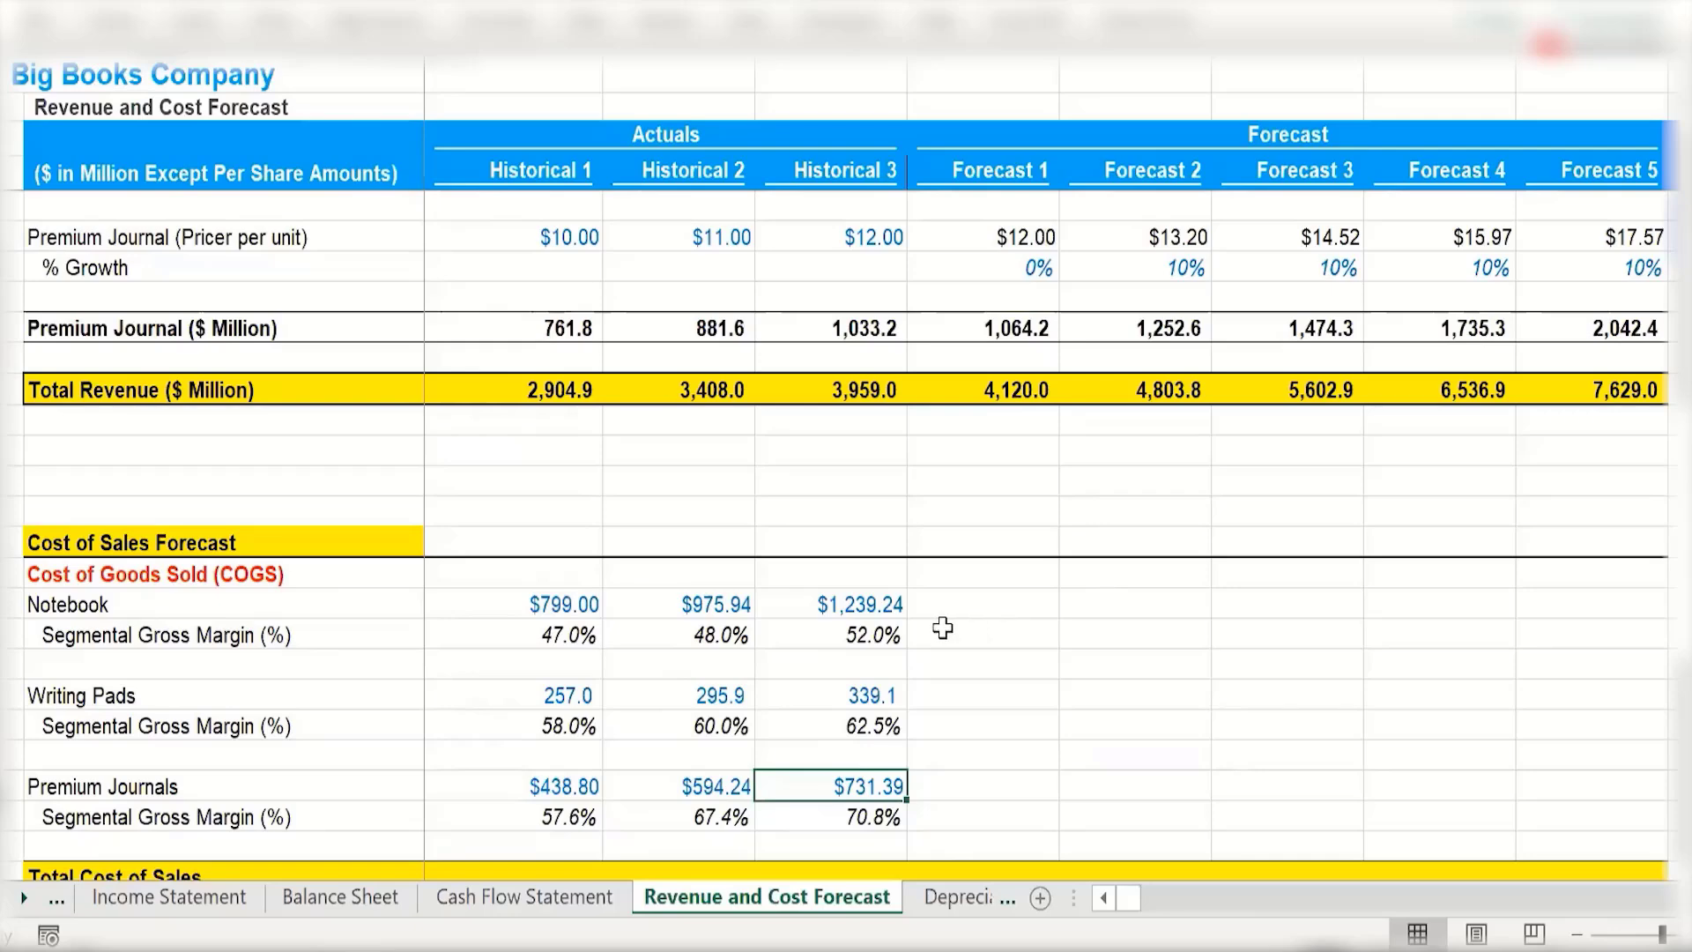
Review the historical and forecast Notebook margin cells, settling on the Forecast 1 cell F42.
left_click_drag(938, 627, 1537, 633)
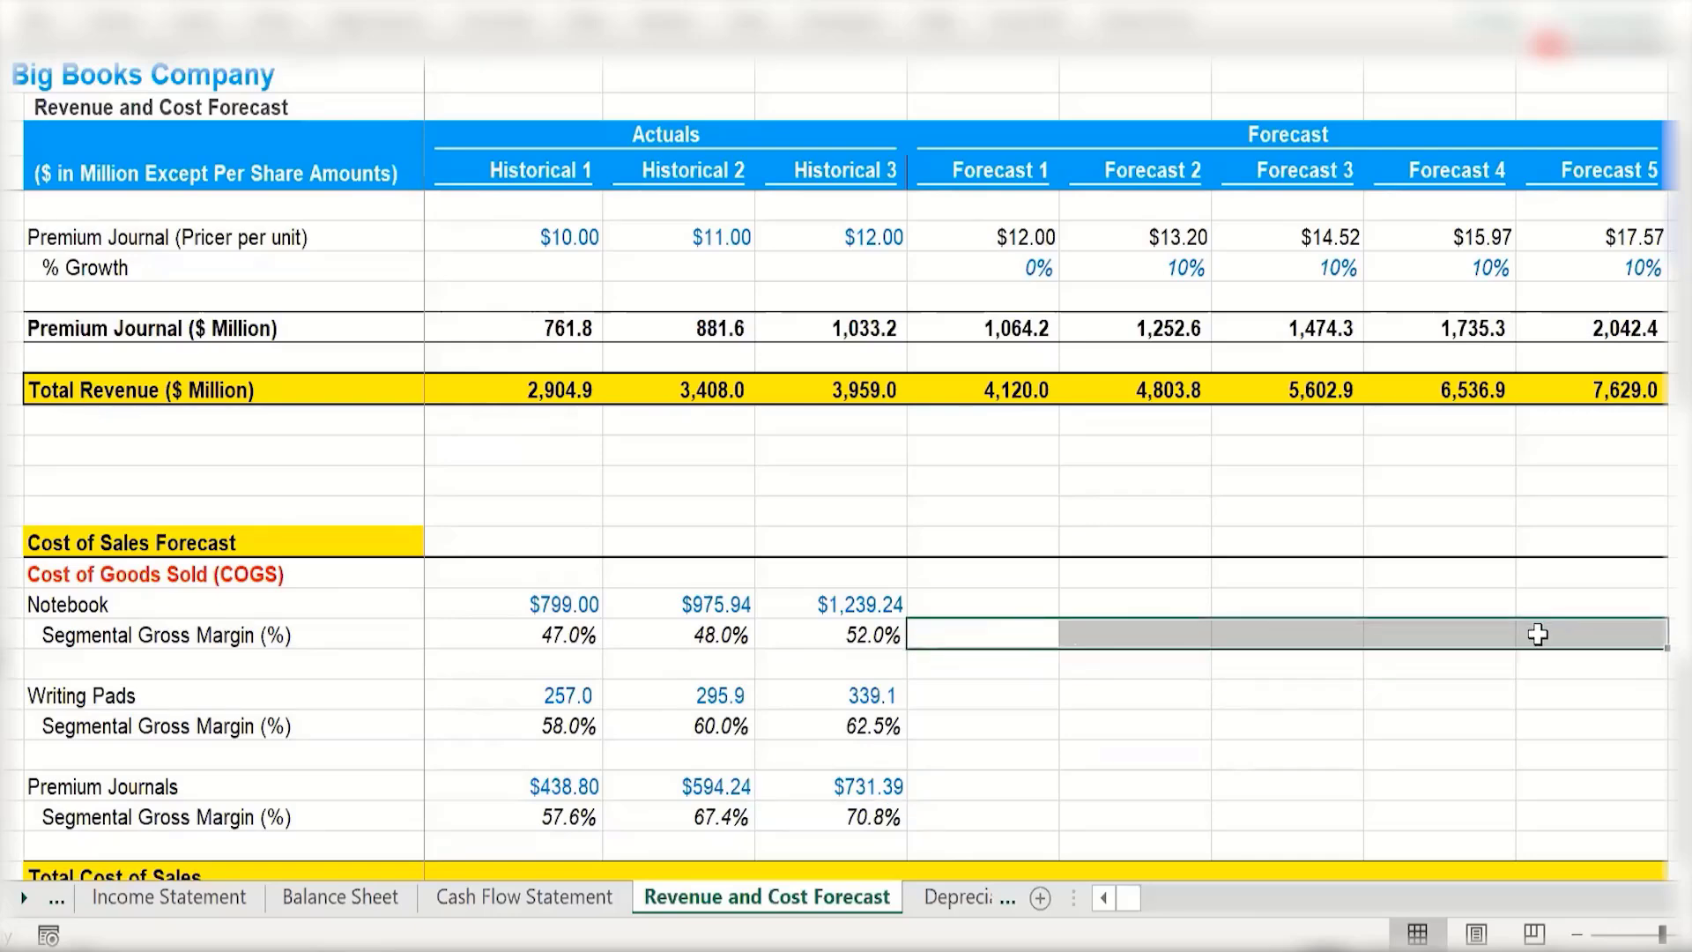
left_click(1016, 631)
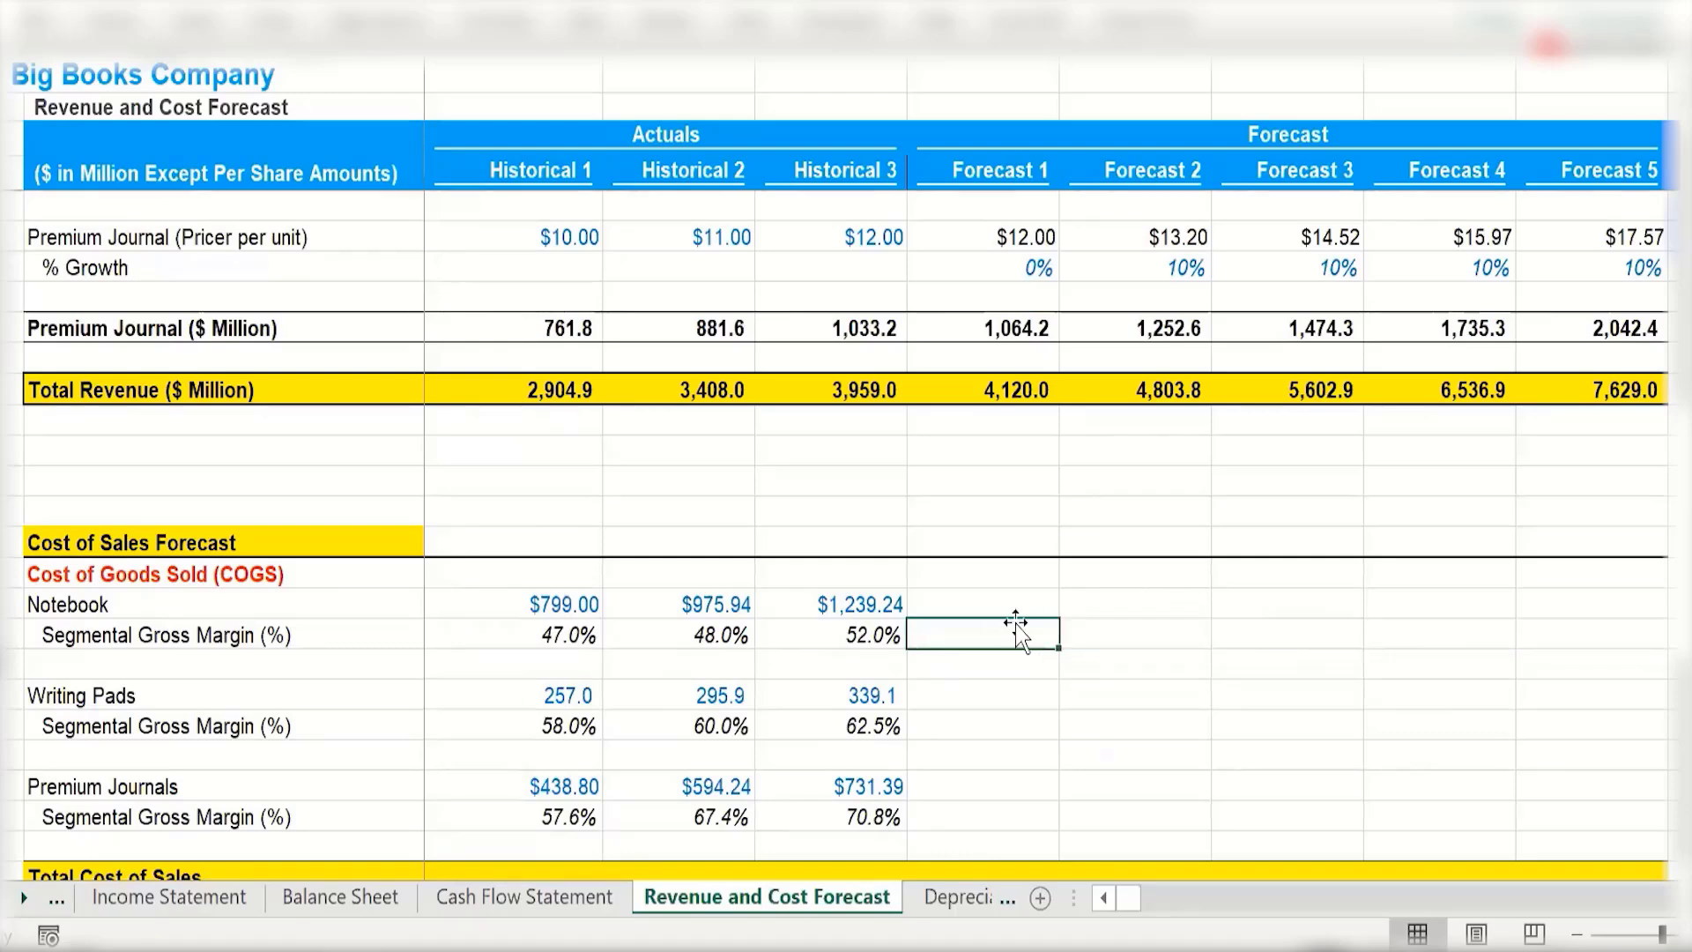
left_click_drag(526, 631, 854, 641)
left_click(1065, 632)
key("Left")
Enter =AVERAGE(C42:E42) in F42, giving a 49% Forecast 1 Notebook margin.
type("=")
type("av")
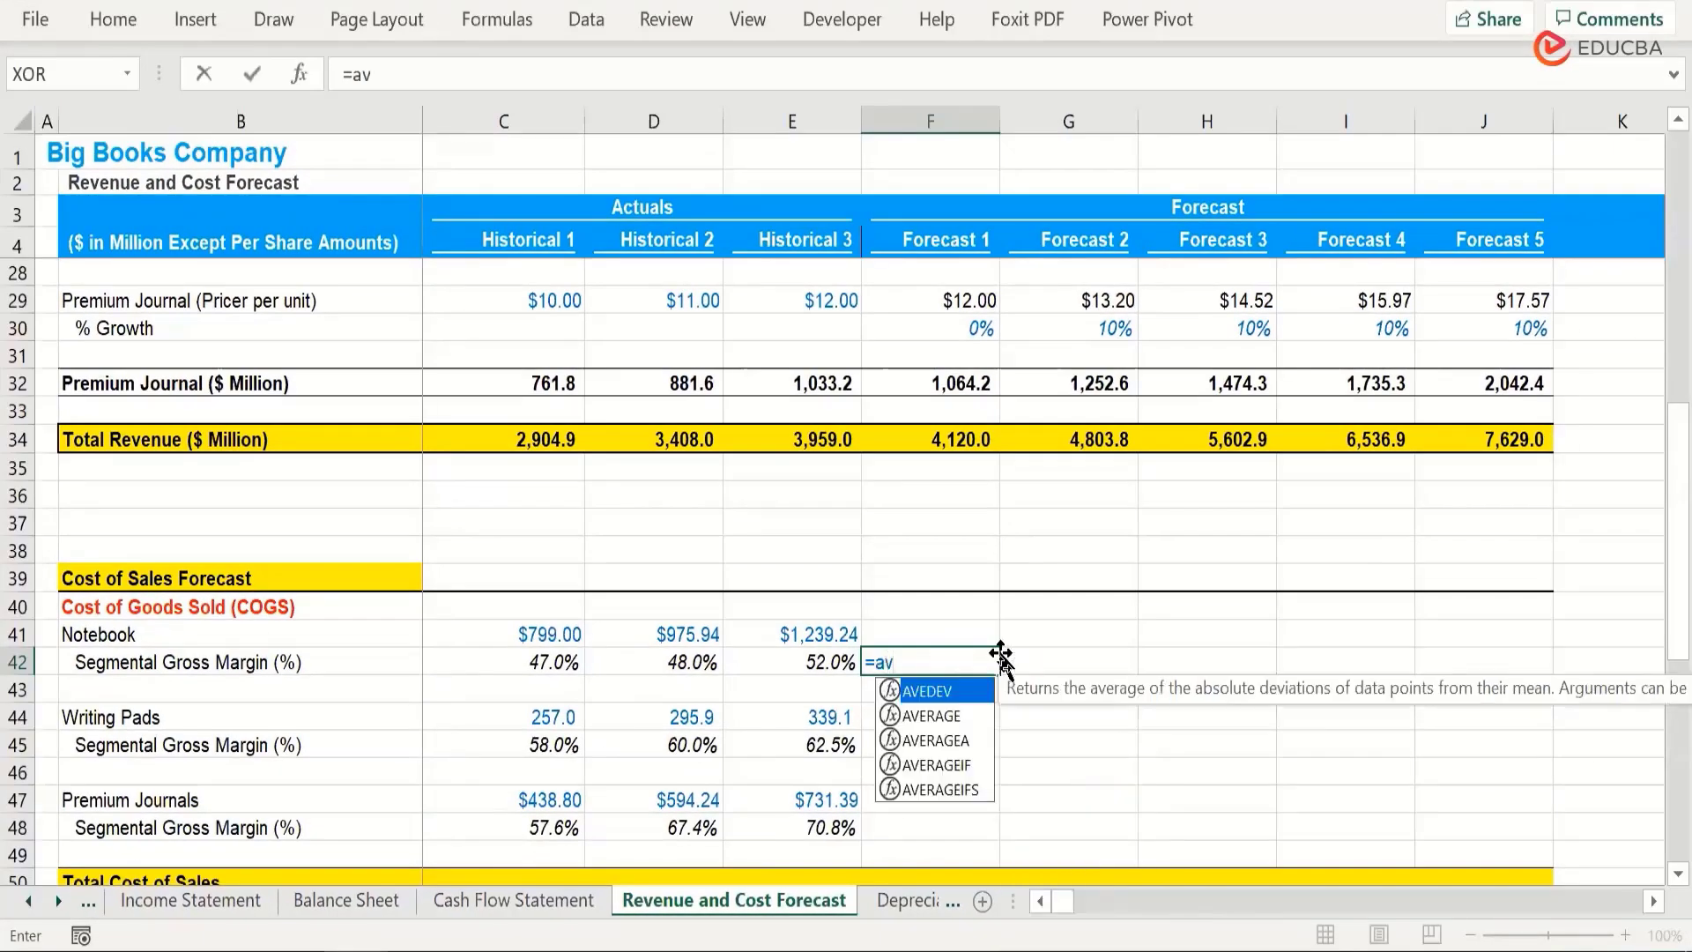
type("er")
key("Tab")
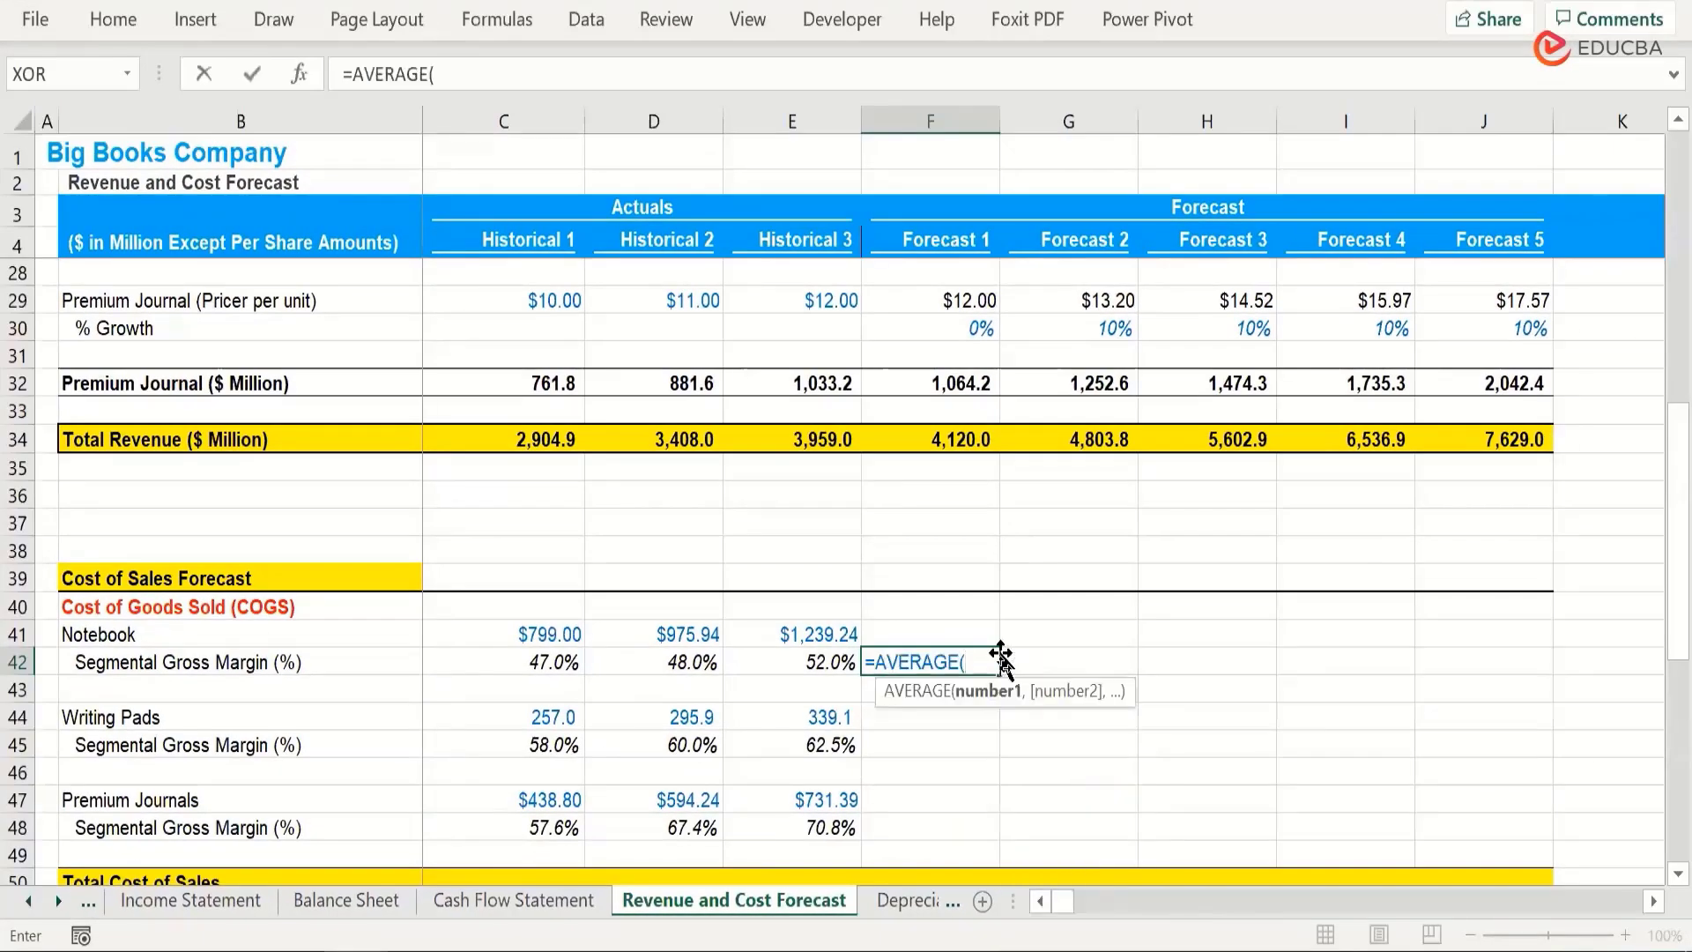
key("Left")
key("shift+Left")
key("shift+Left")
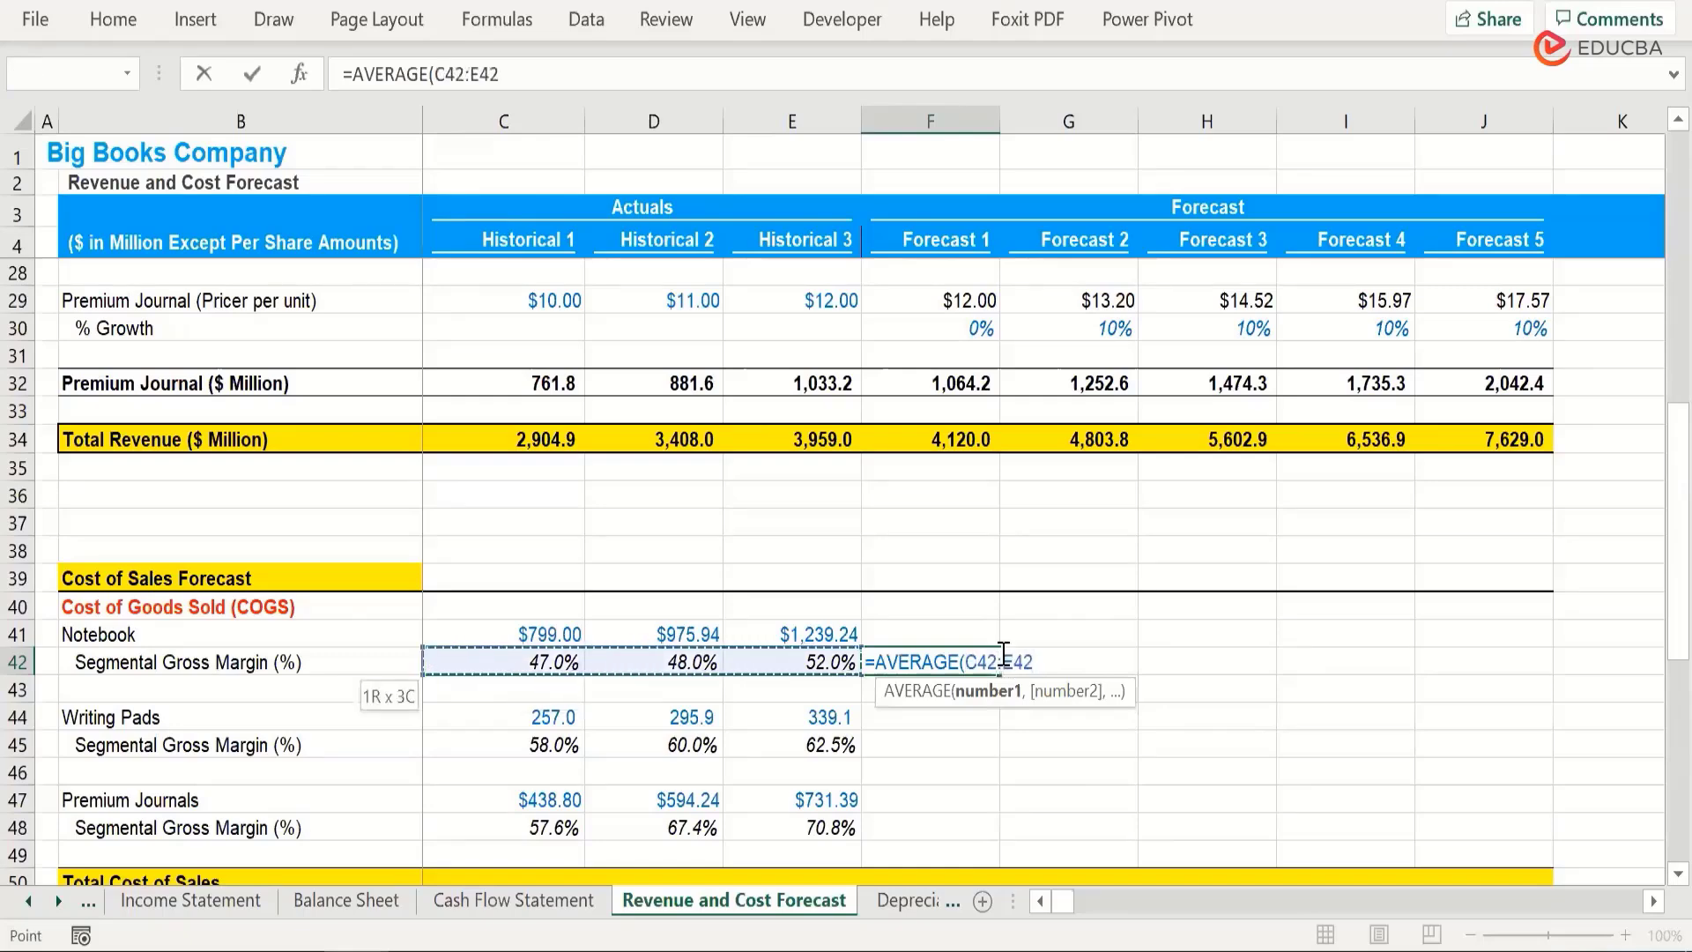
type(")")
key("Return")
key("Up")
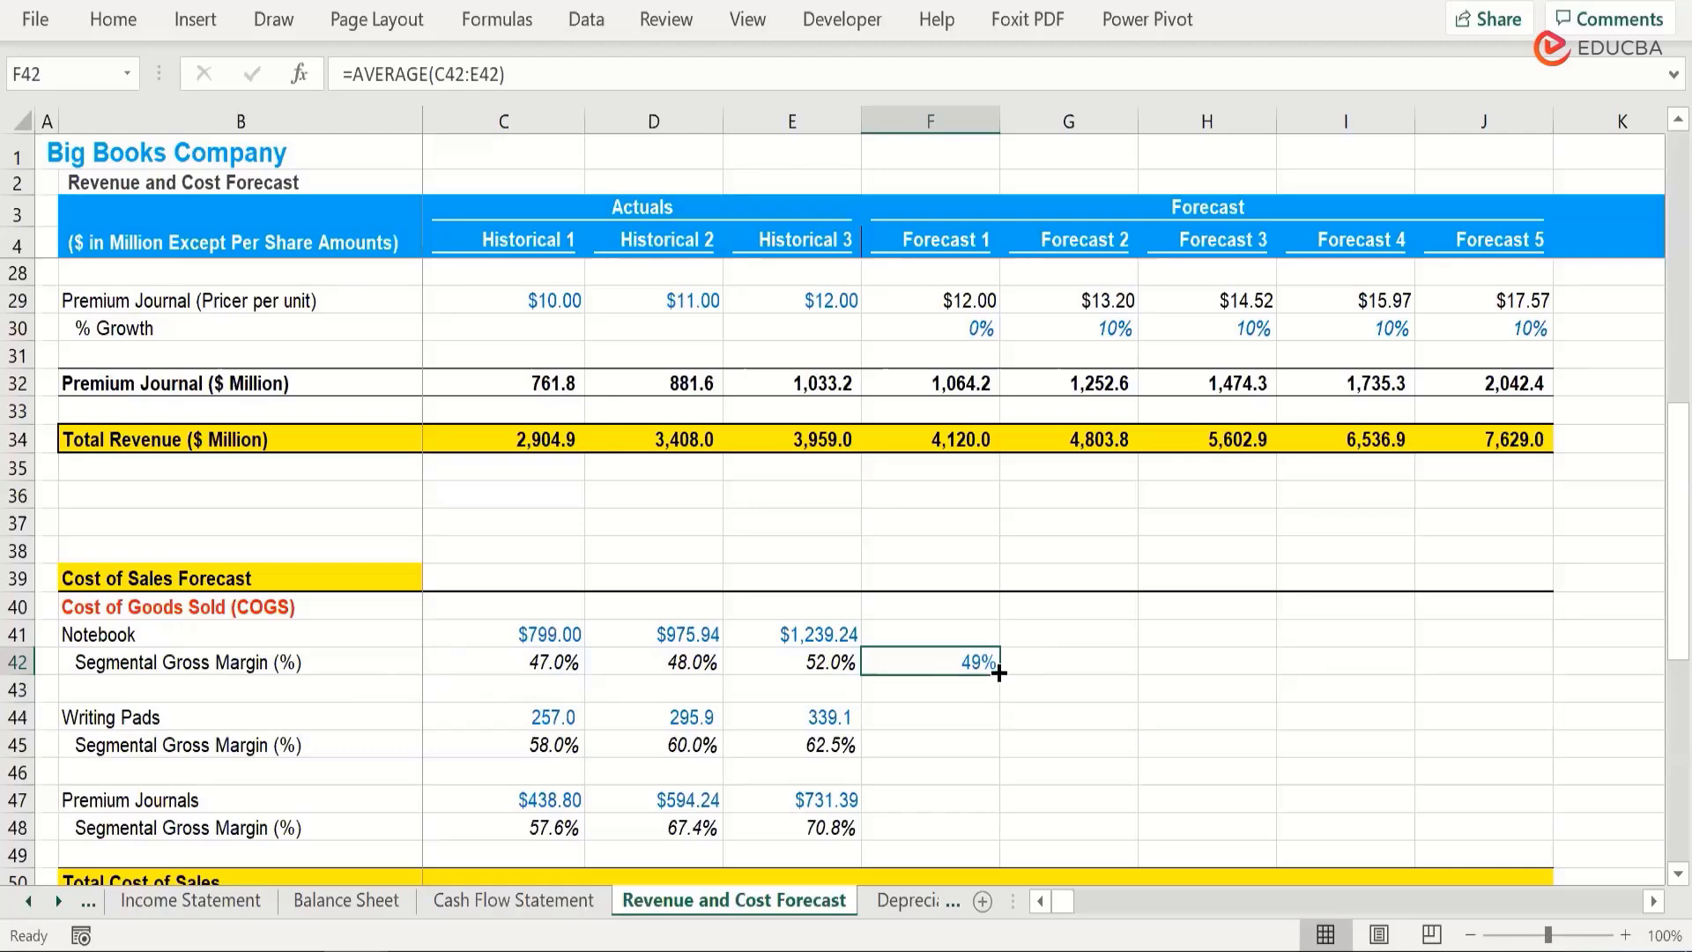
left_click_drag(999, 673, 1495, 665)
left_click(1495, 664)
double_click(1495, 664)
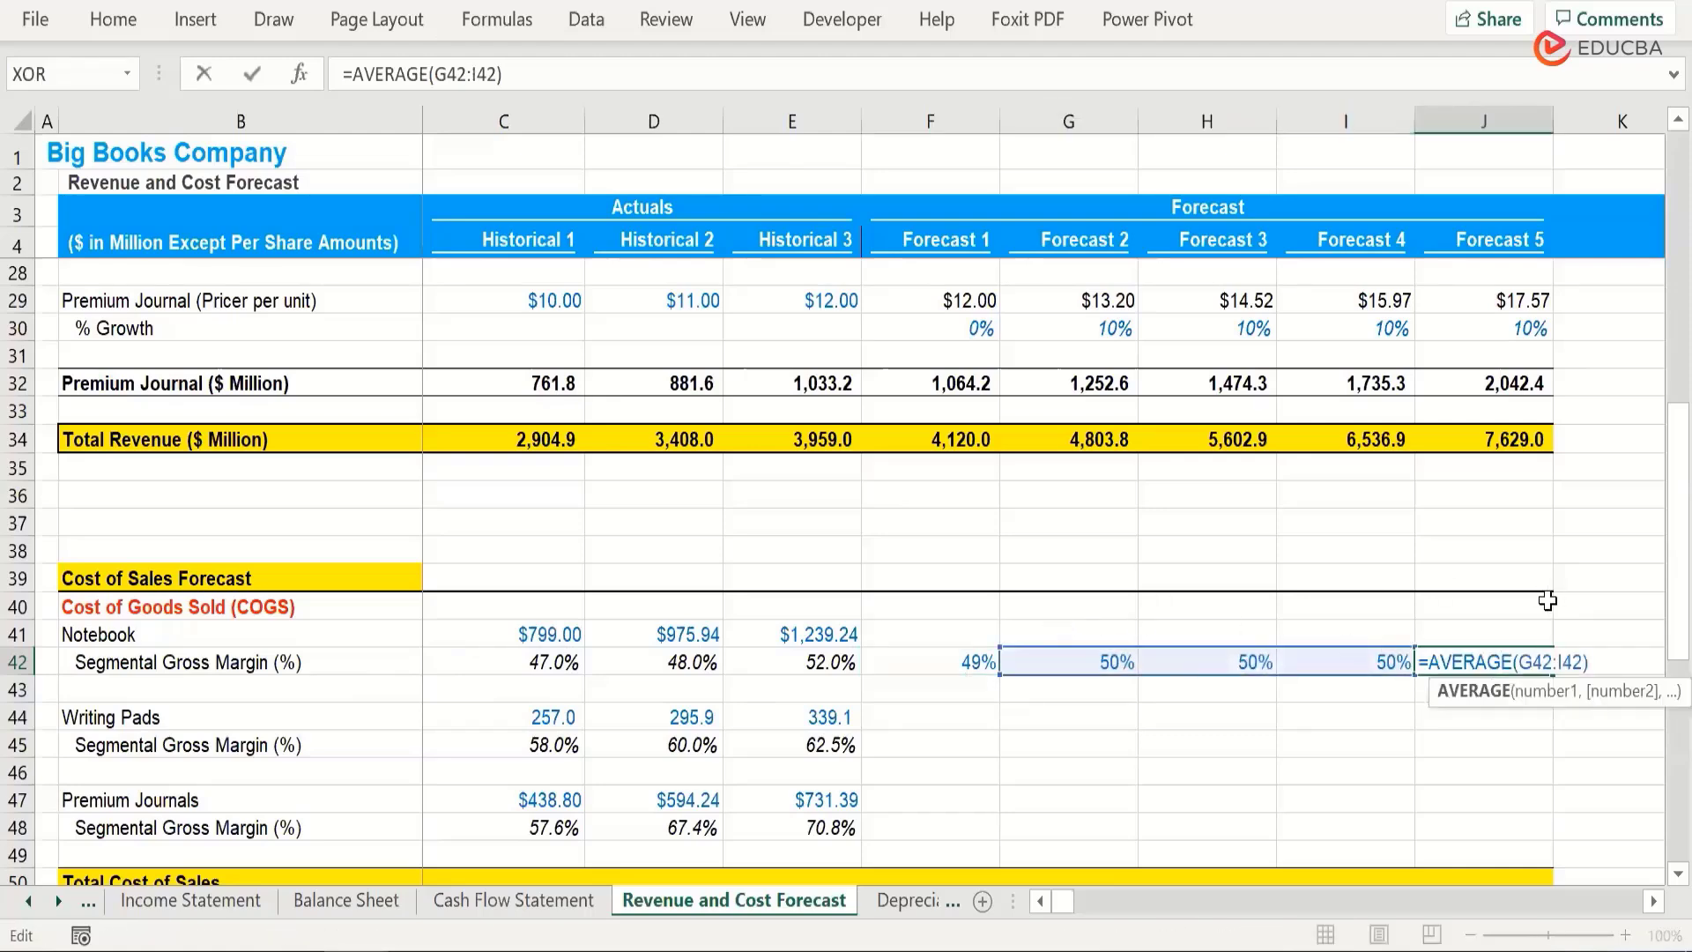
key("Escape")
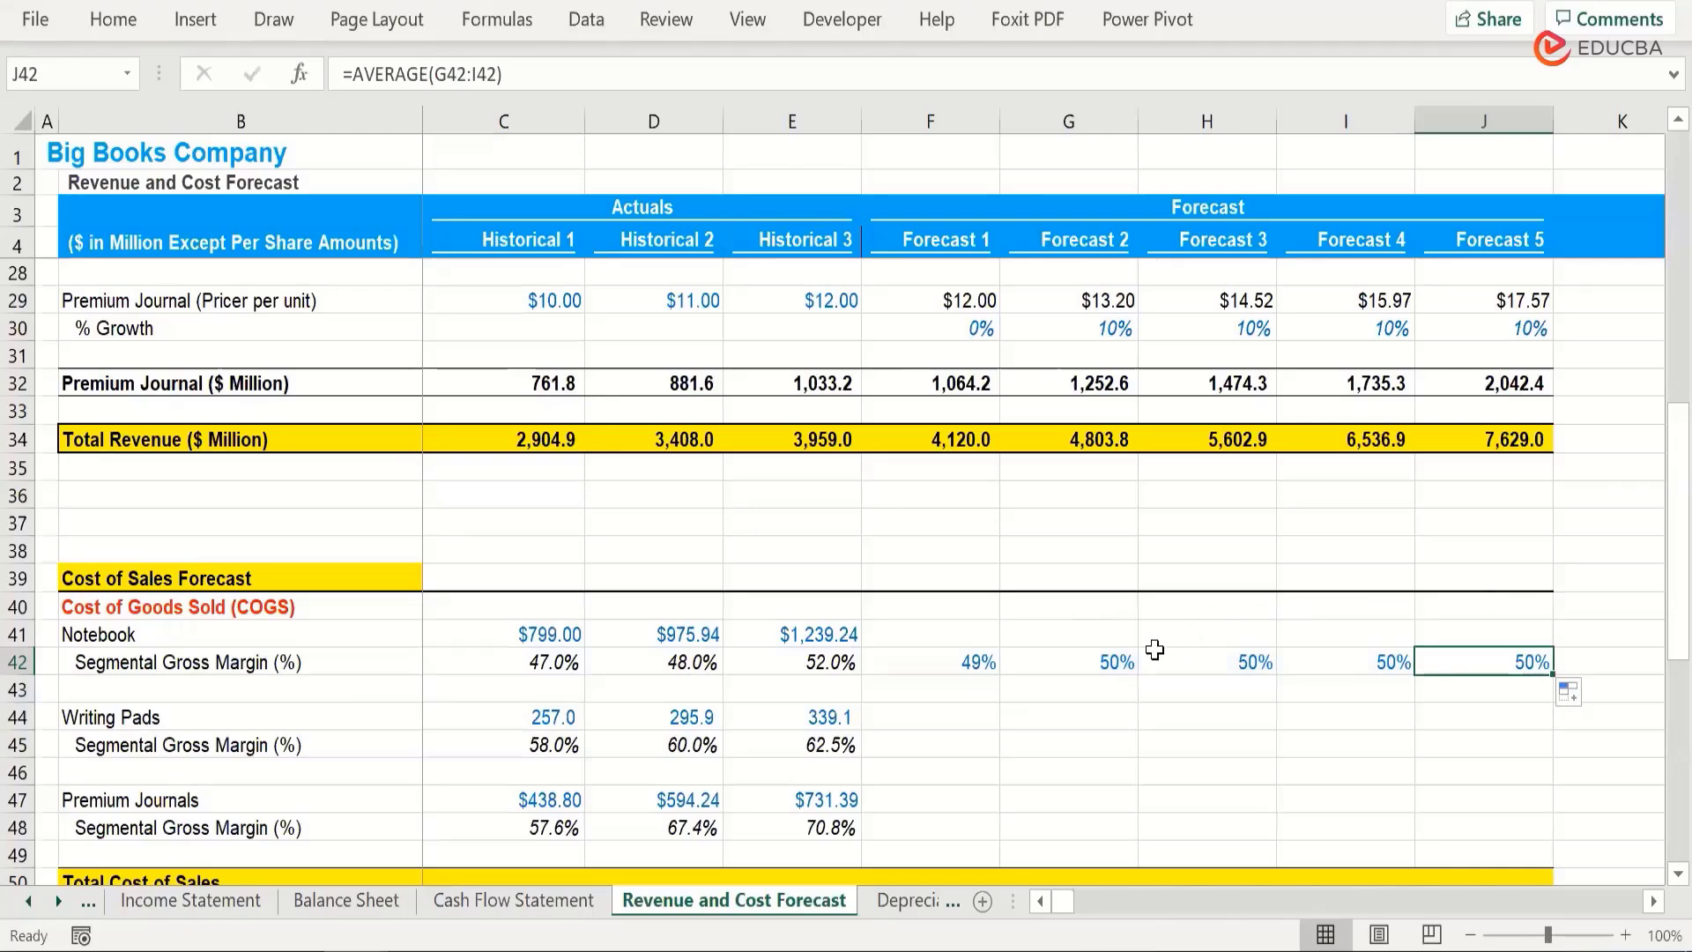
double_click(1096, 655)
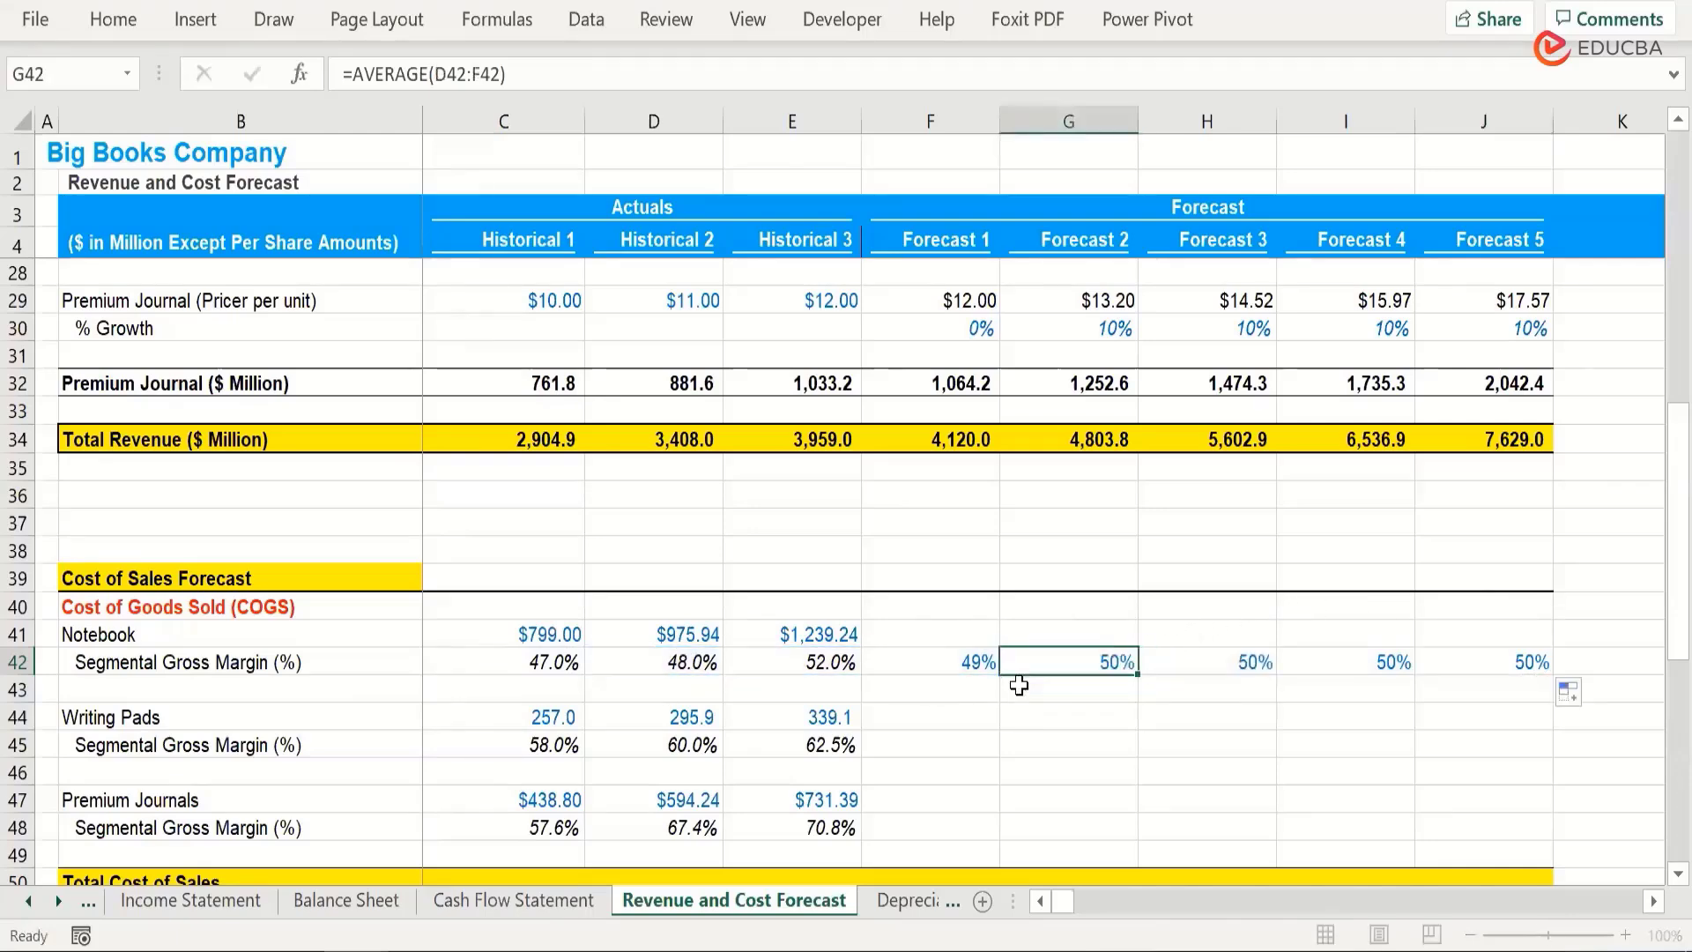
key("ctrl+z")
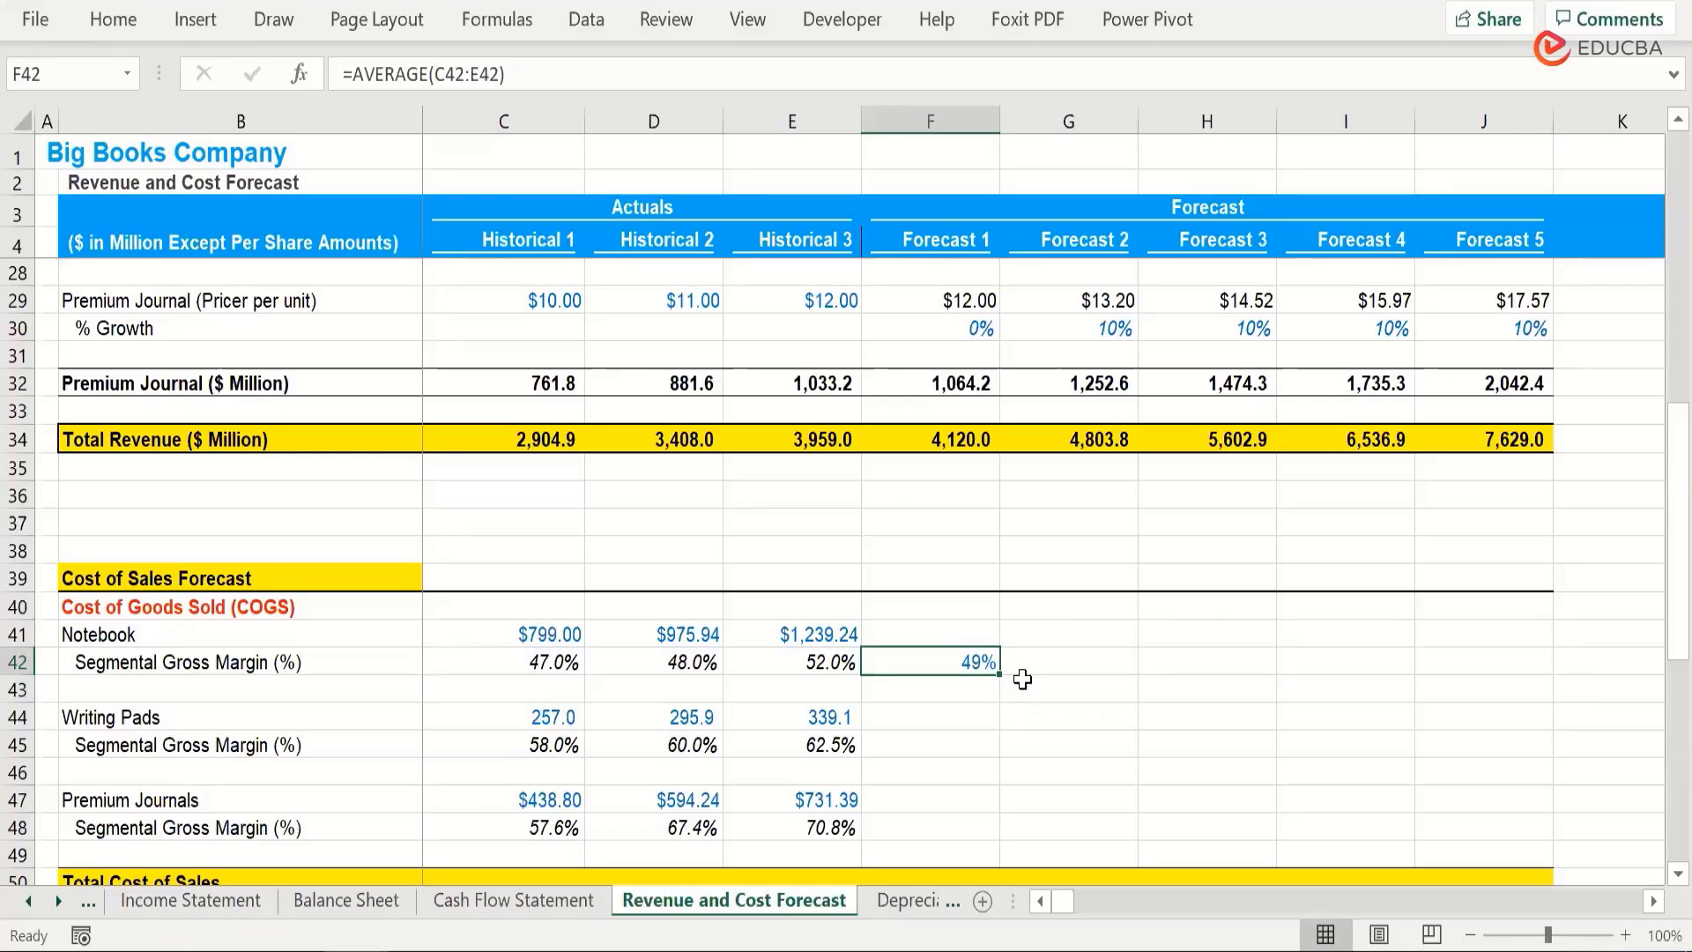
left_click(1442, 655)
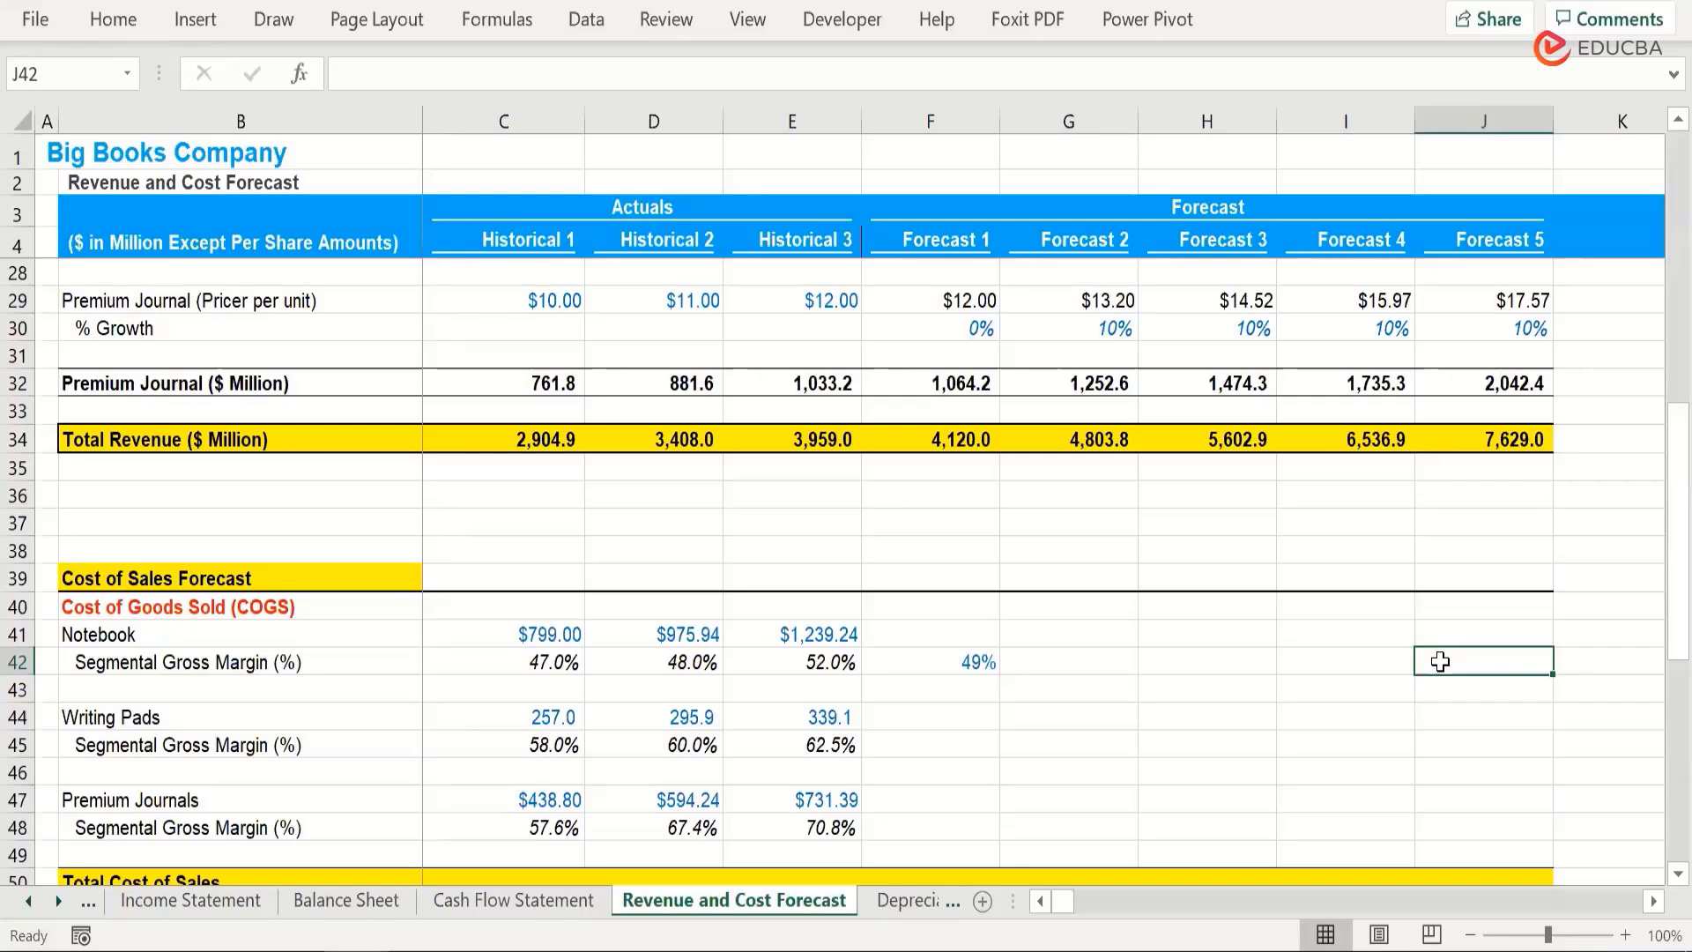
left_click(965, 657)
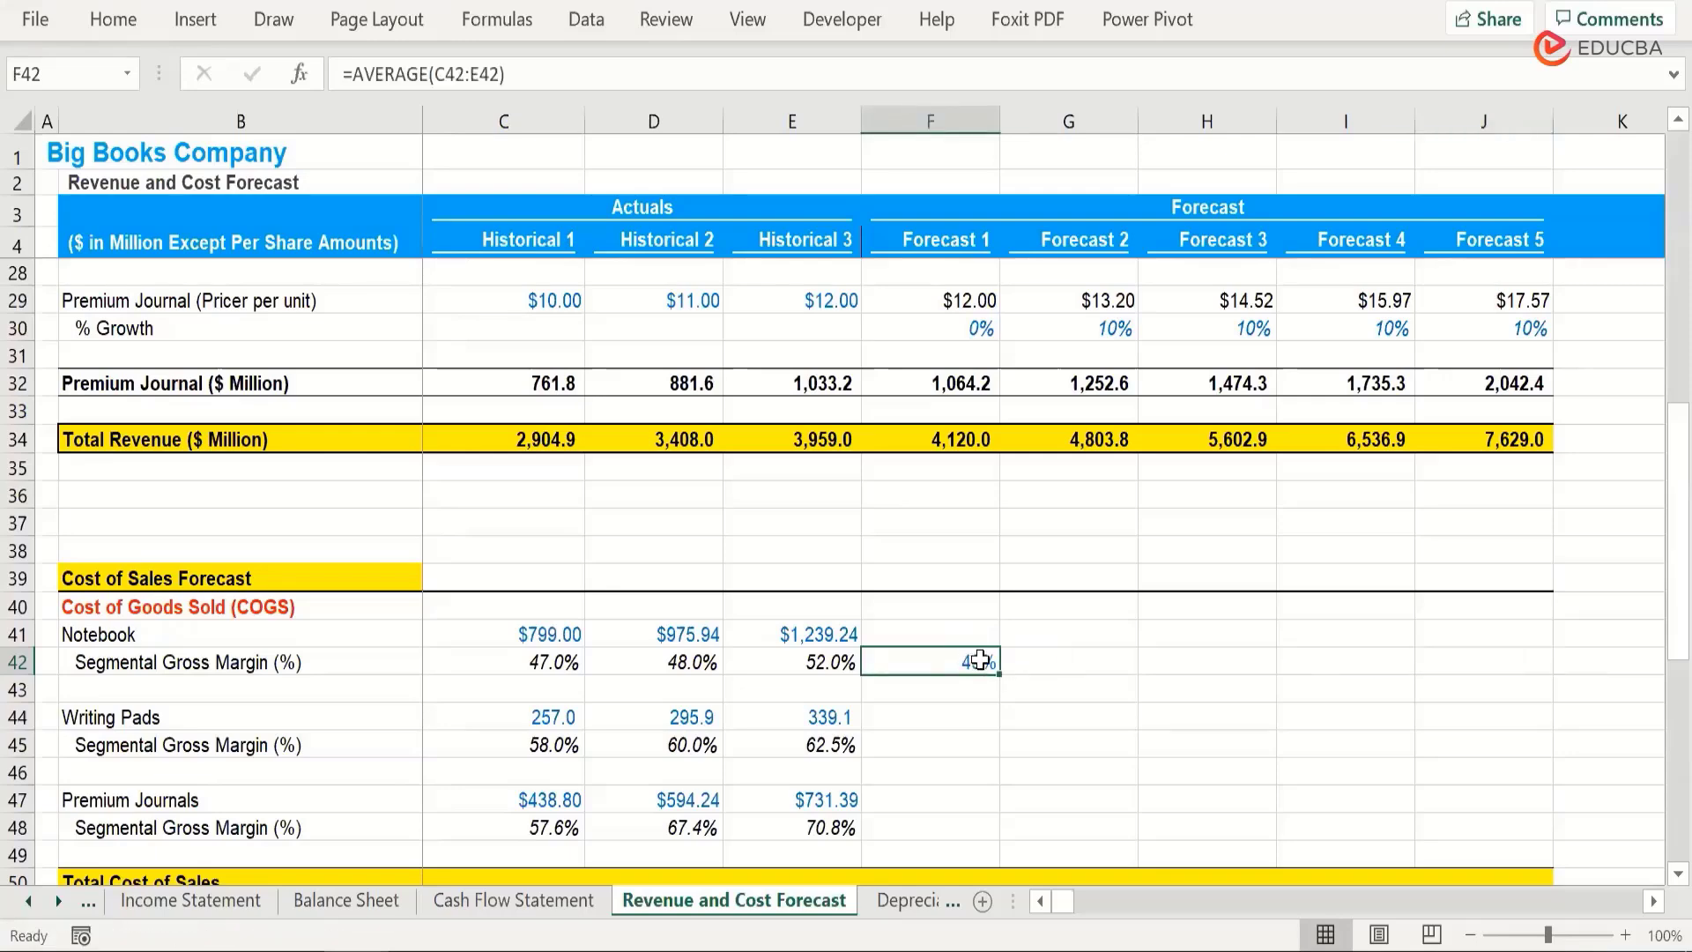
key("XF86AudioLowerVolume")
left_click(987, 659)
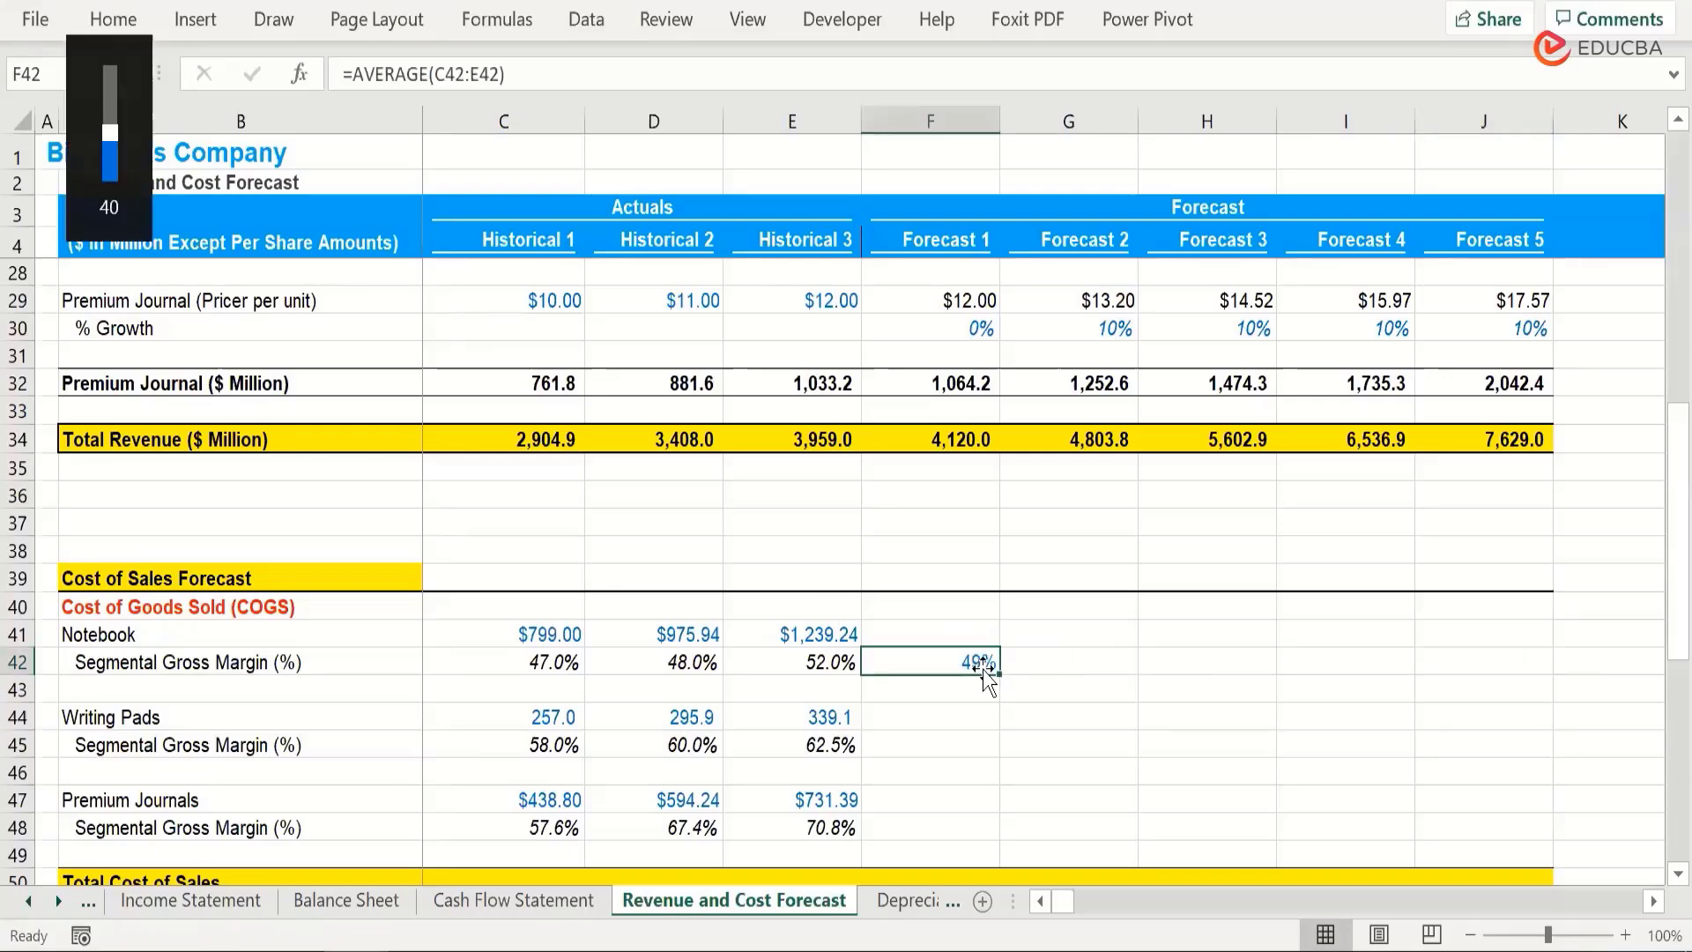
left_click(1024, 664)
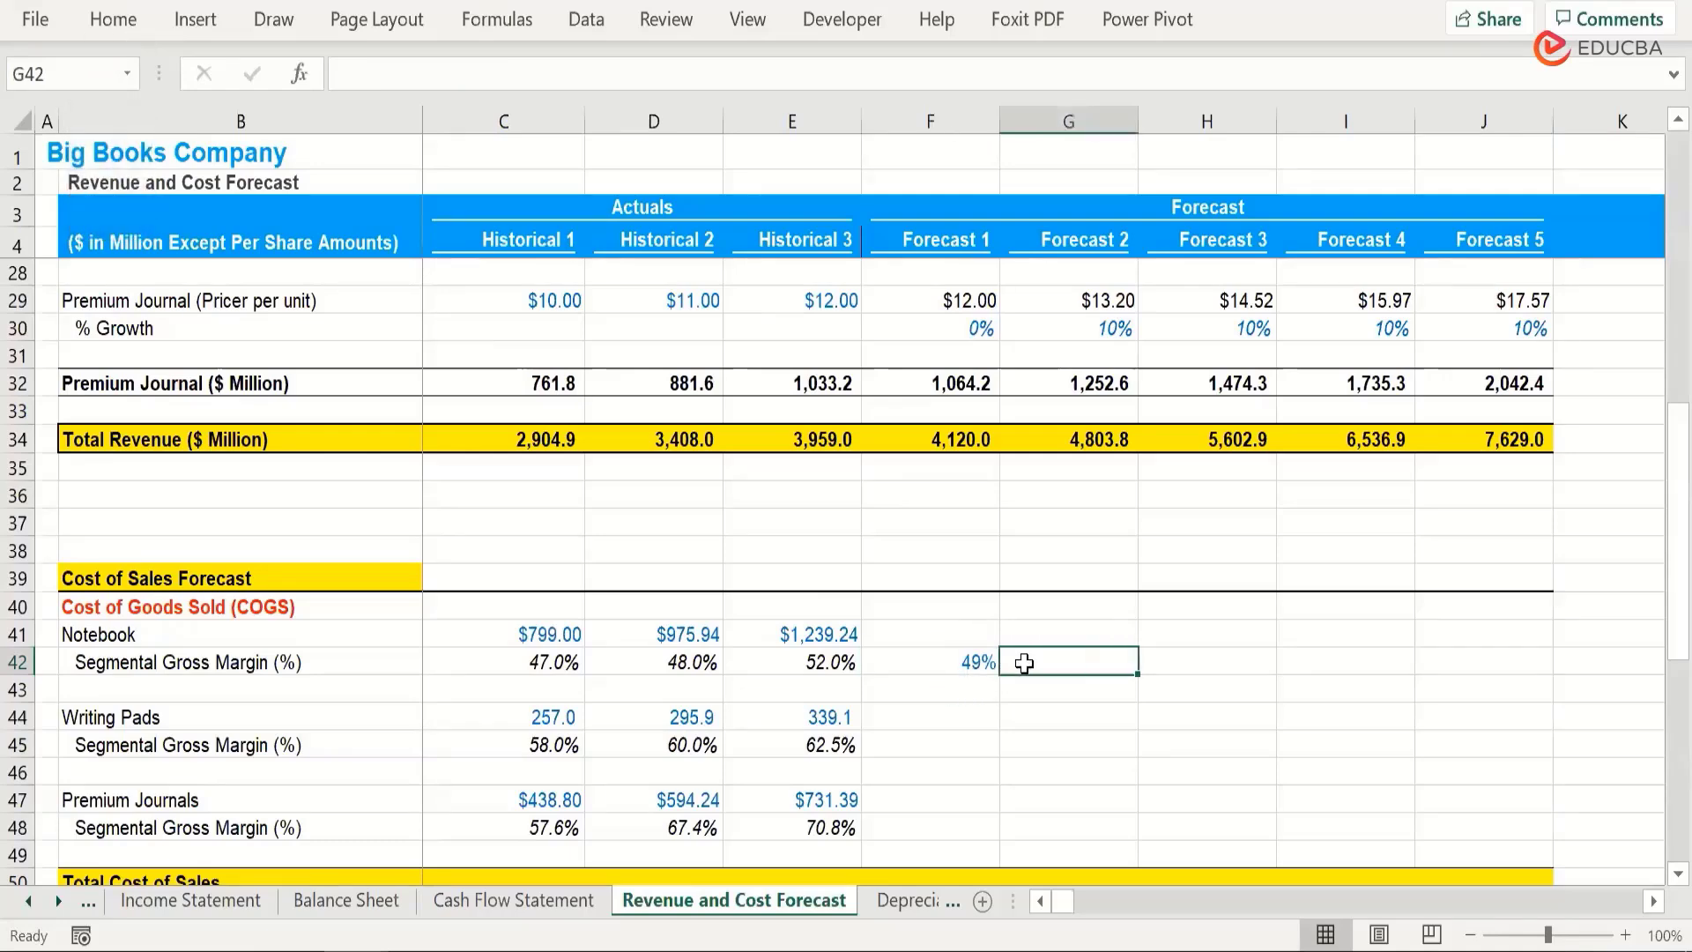
left_click(936, 656)
double_click(936, 657)
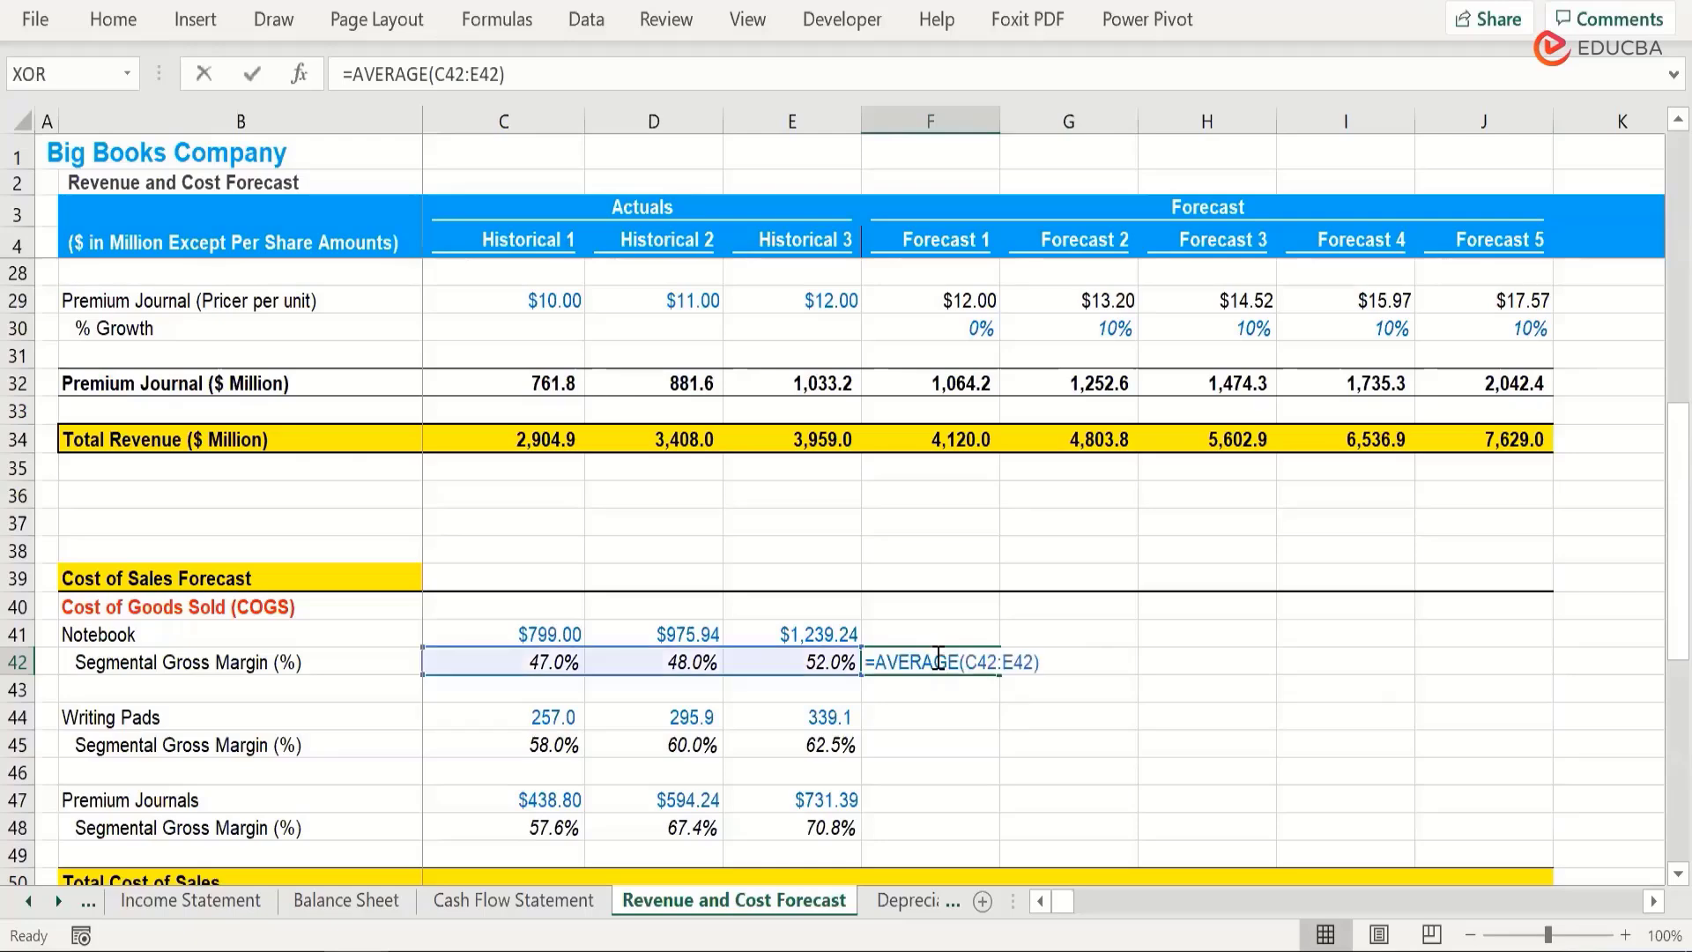
key("Escape")
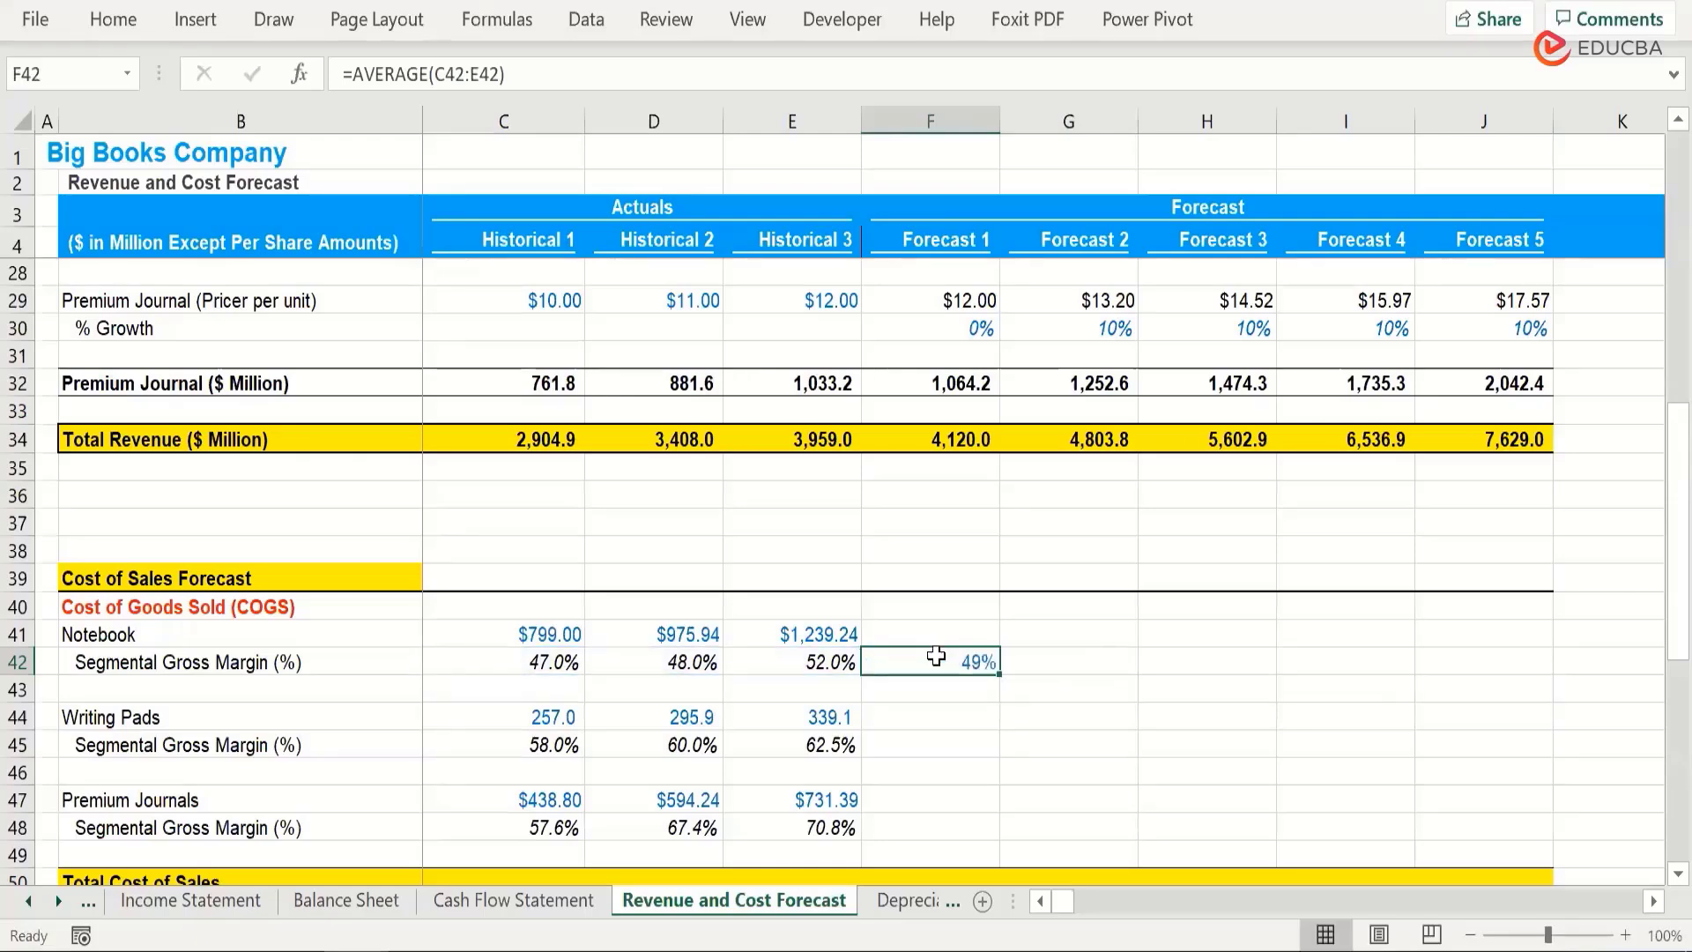
left_click(548, 659)
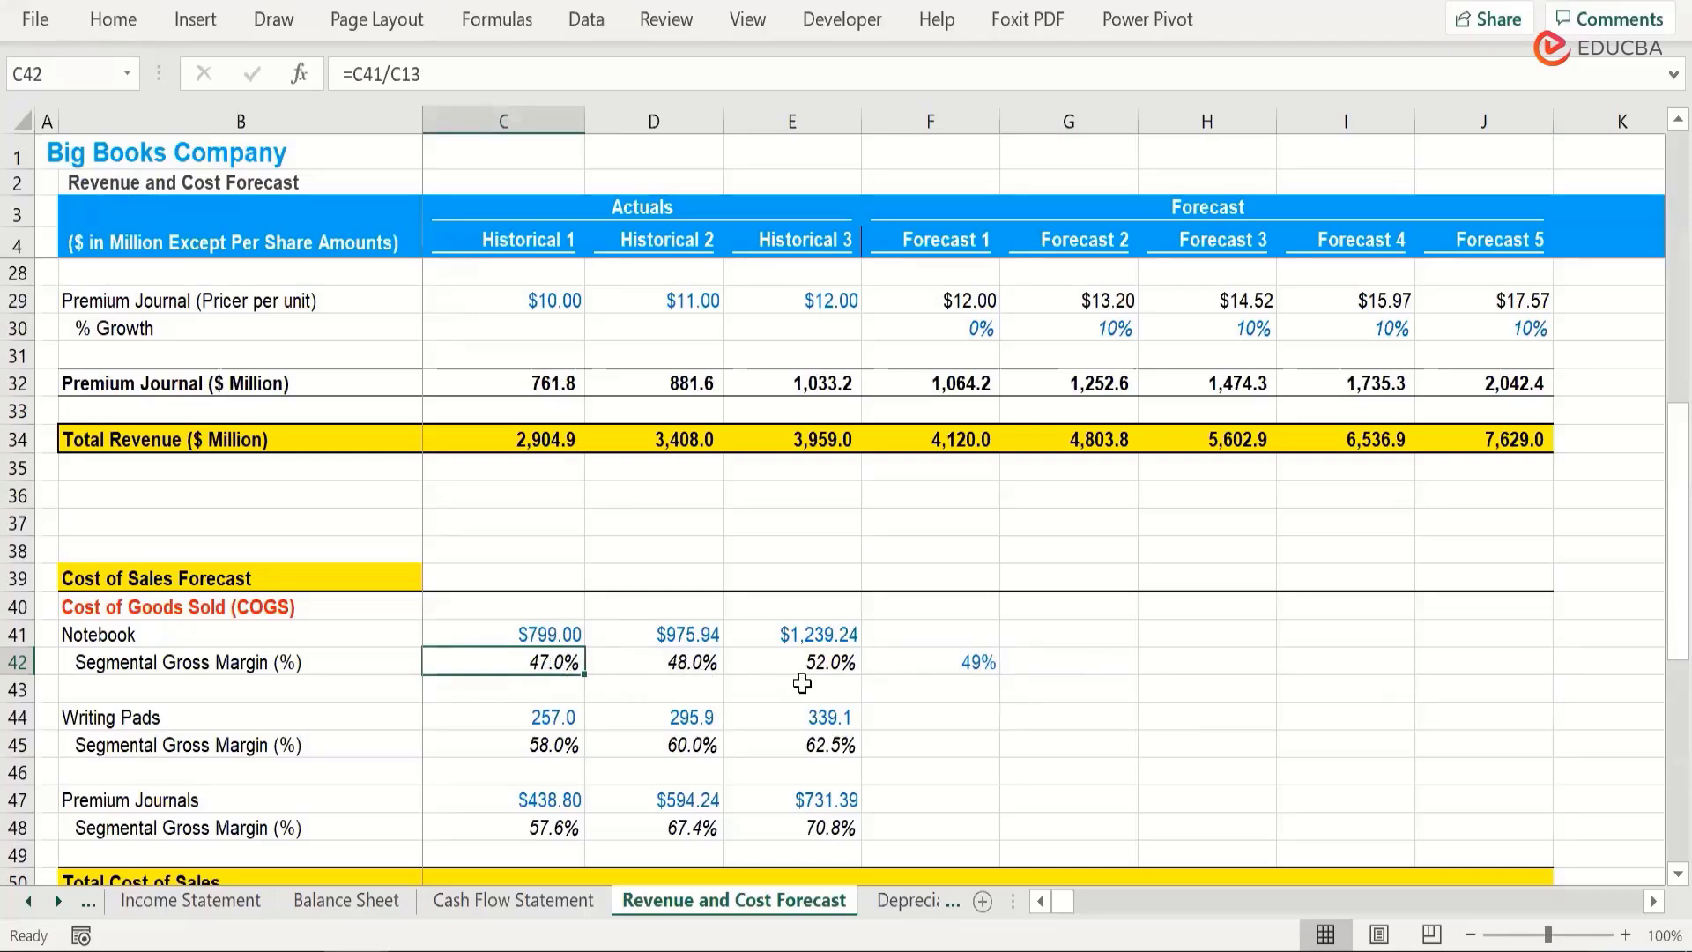
left_click(824, 661)
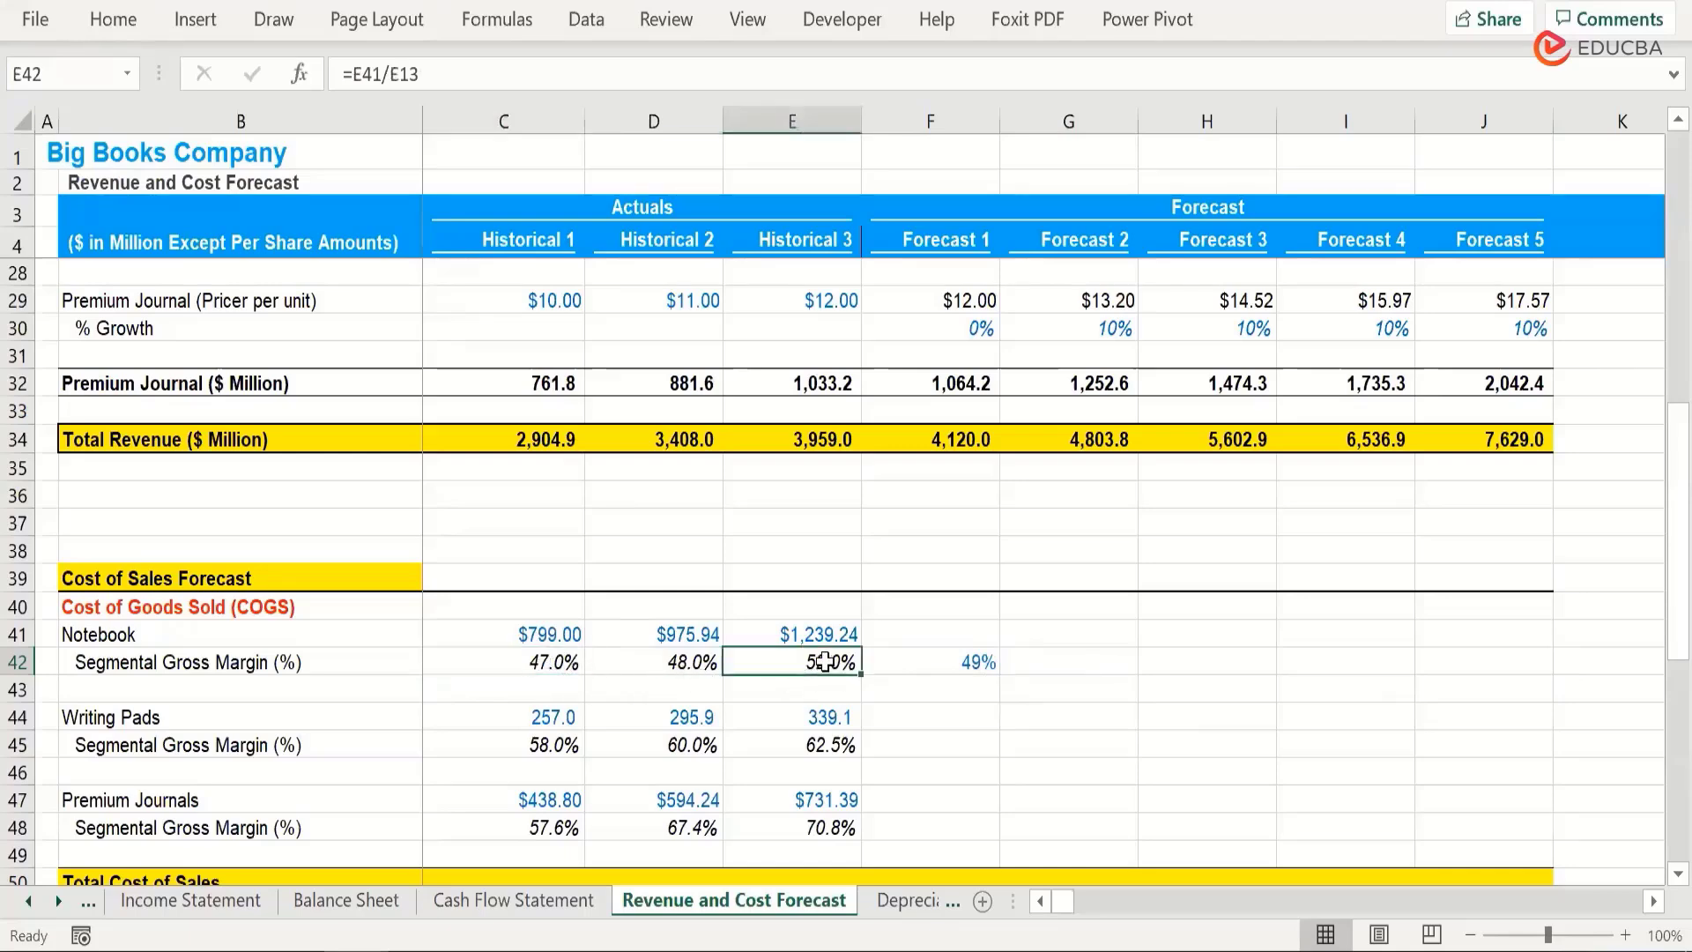
left_click(961, 660)
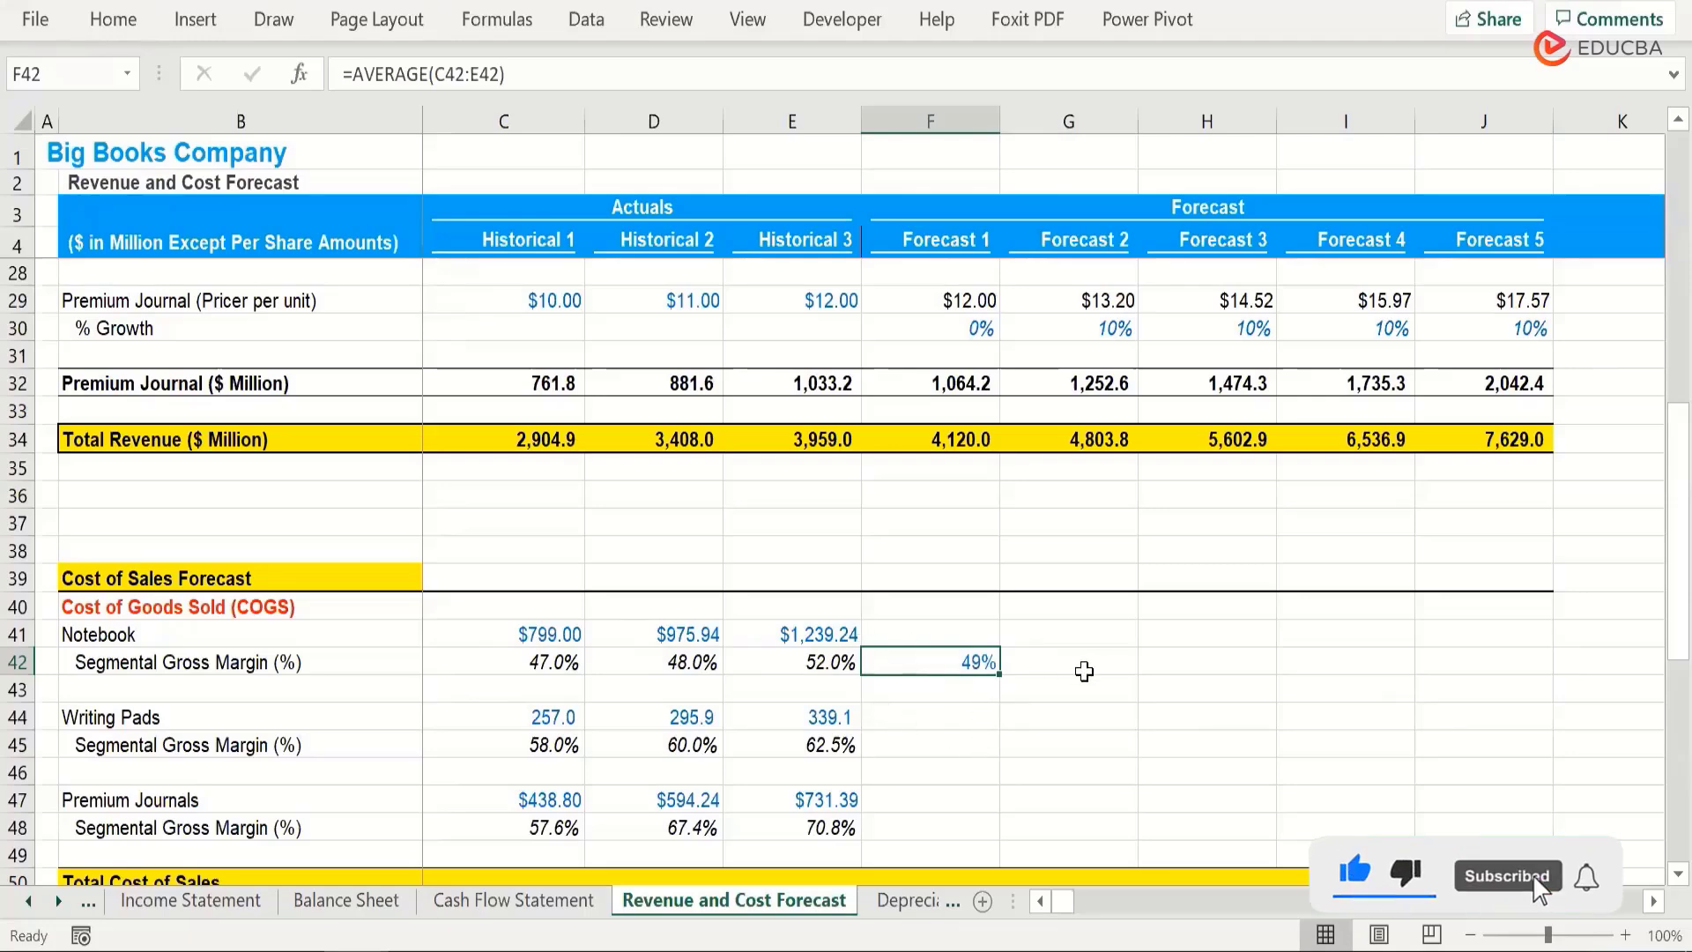
Set F42 to =E42 and fill the 52% Notebook margin across Forecast 1 to 5.
type("=")
key("Left")
key("Return")
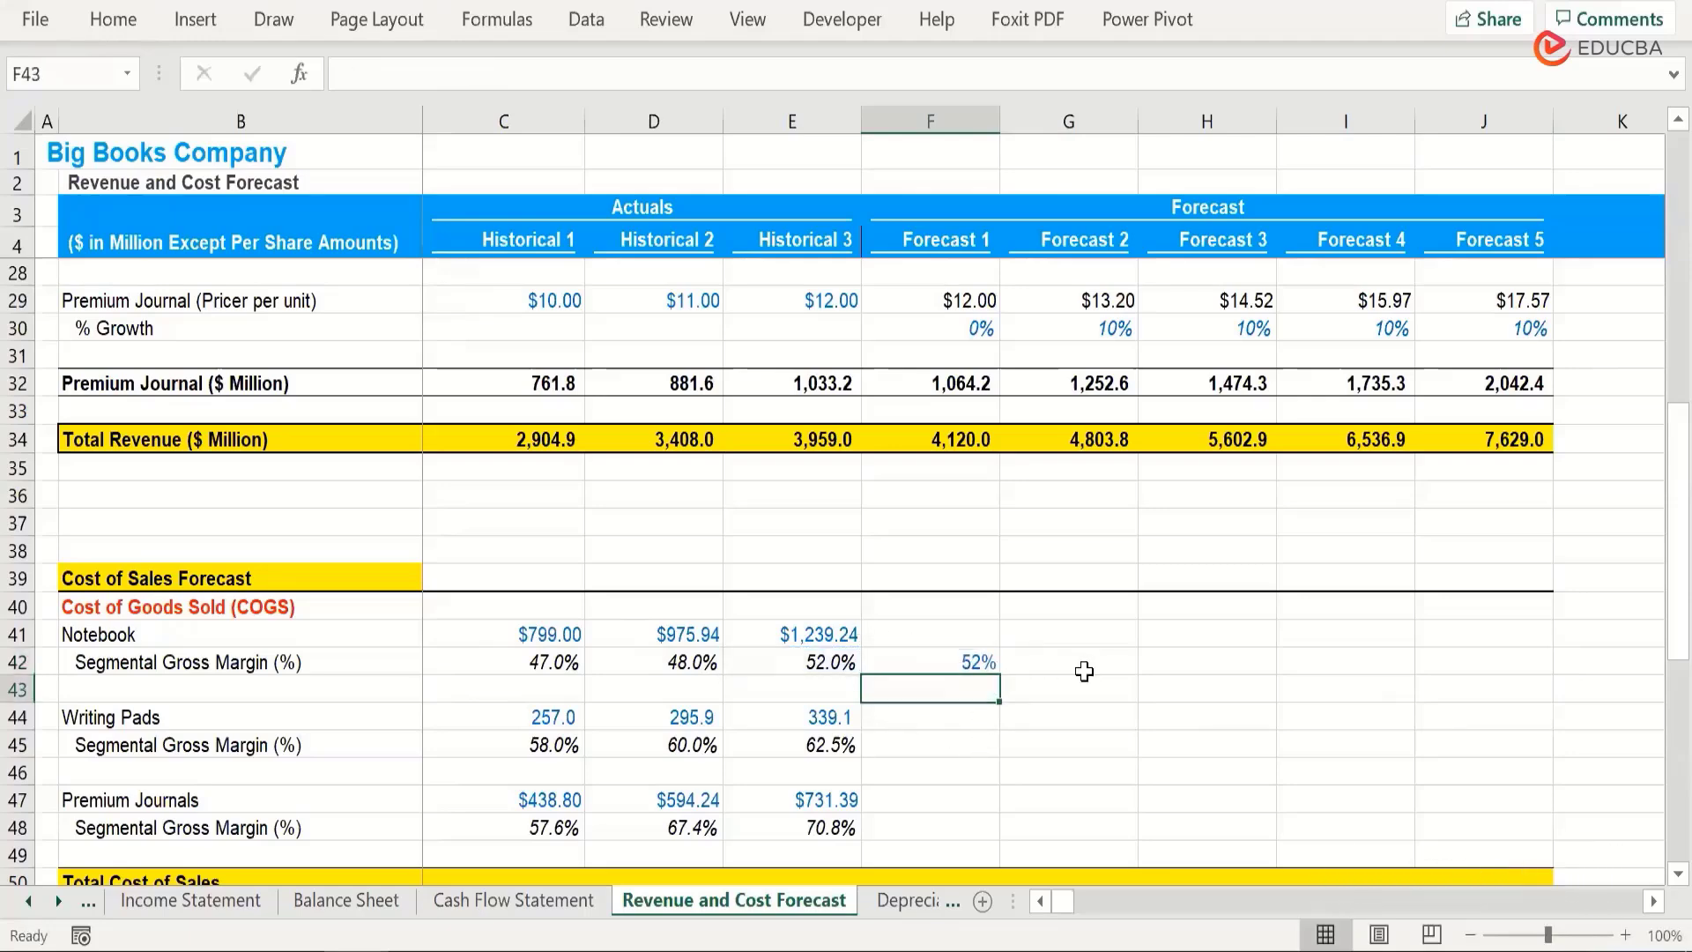
key("Up")
key("shift+Right")
key("shift+Right")
key("shift+Right")
key("shift+Right")
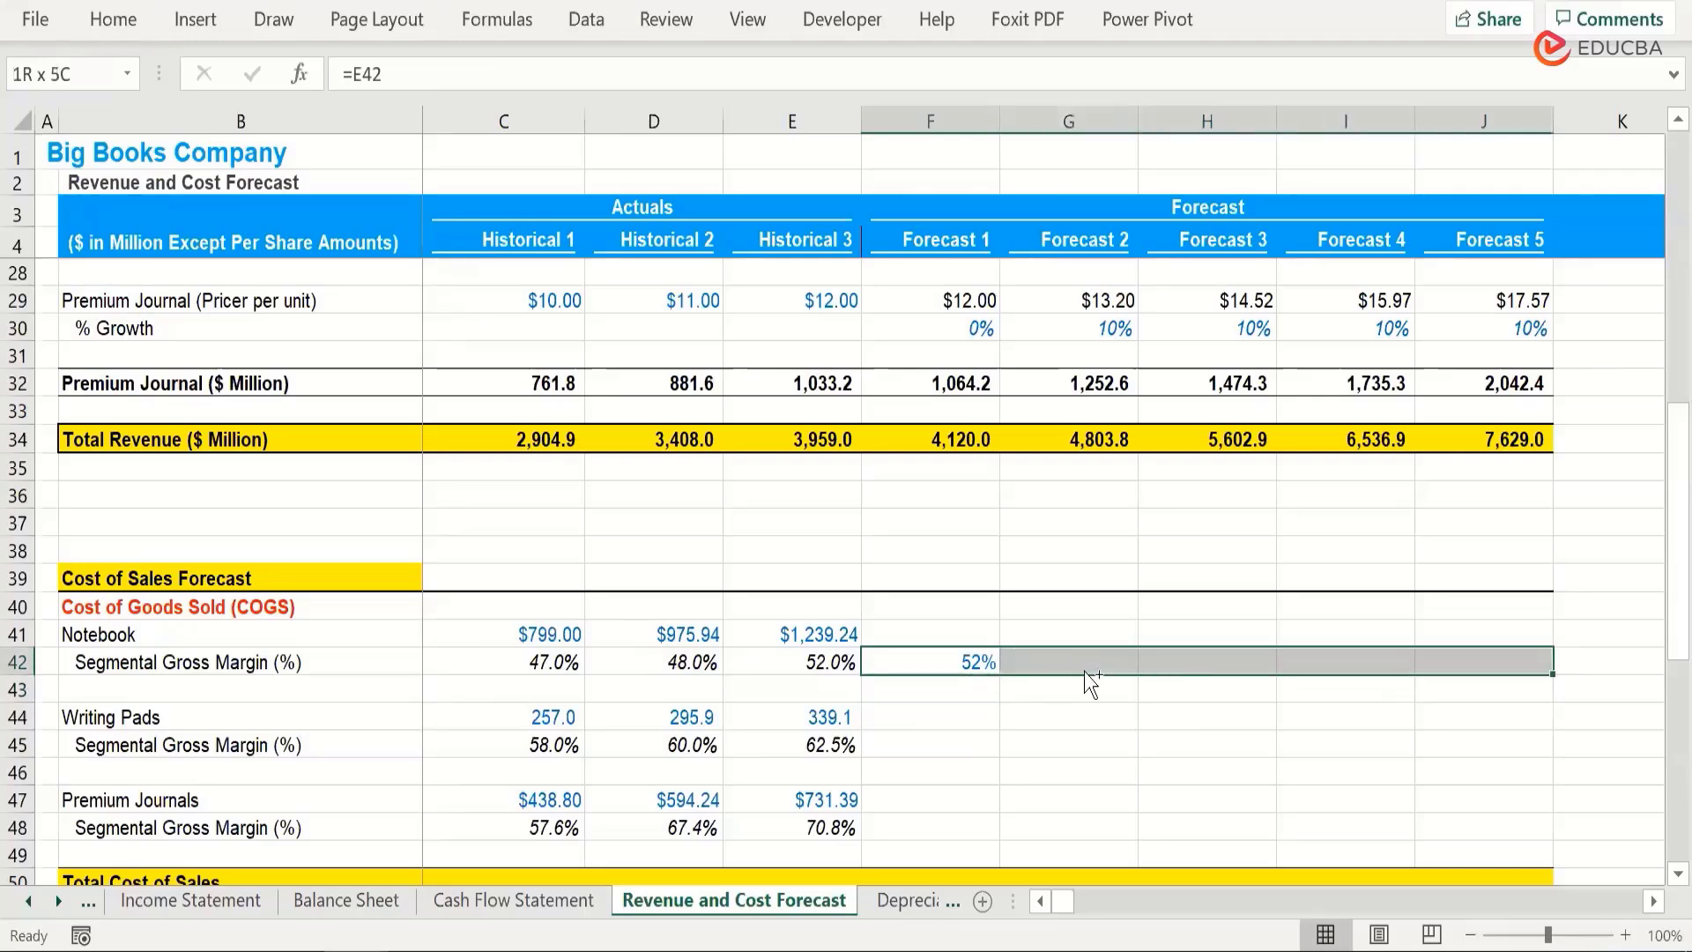
key("ctrl+r")
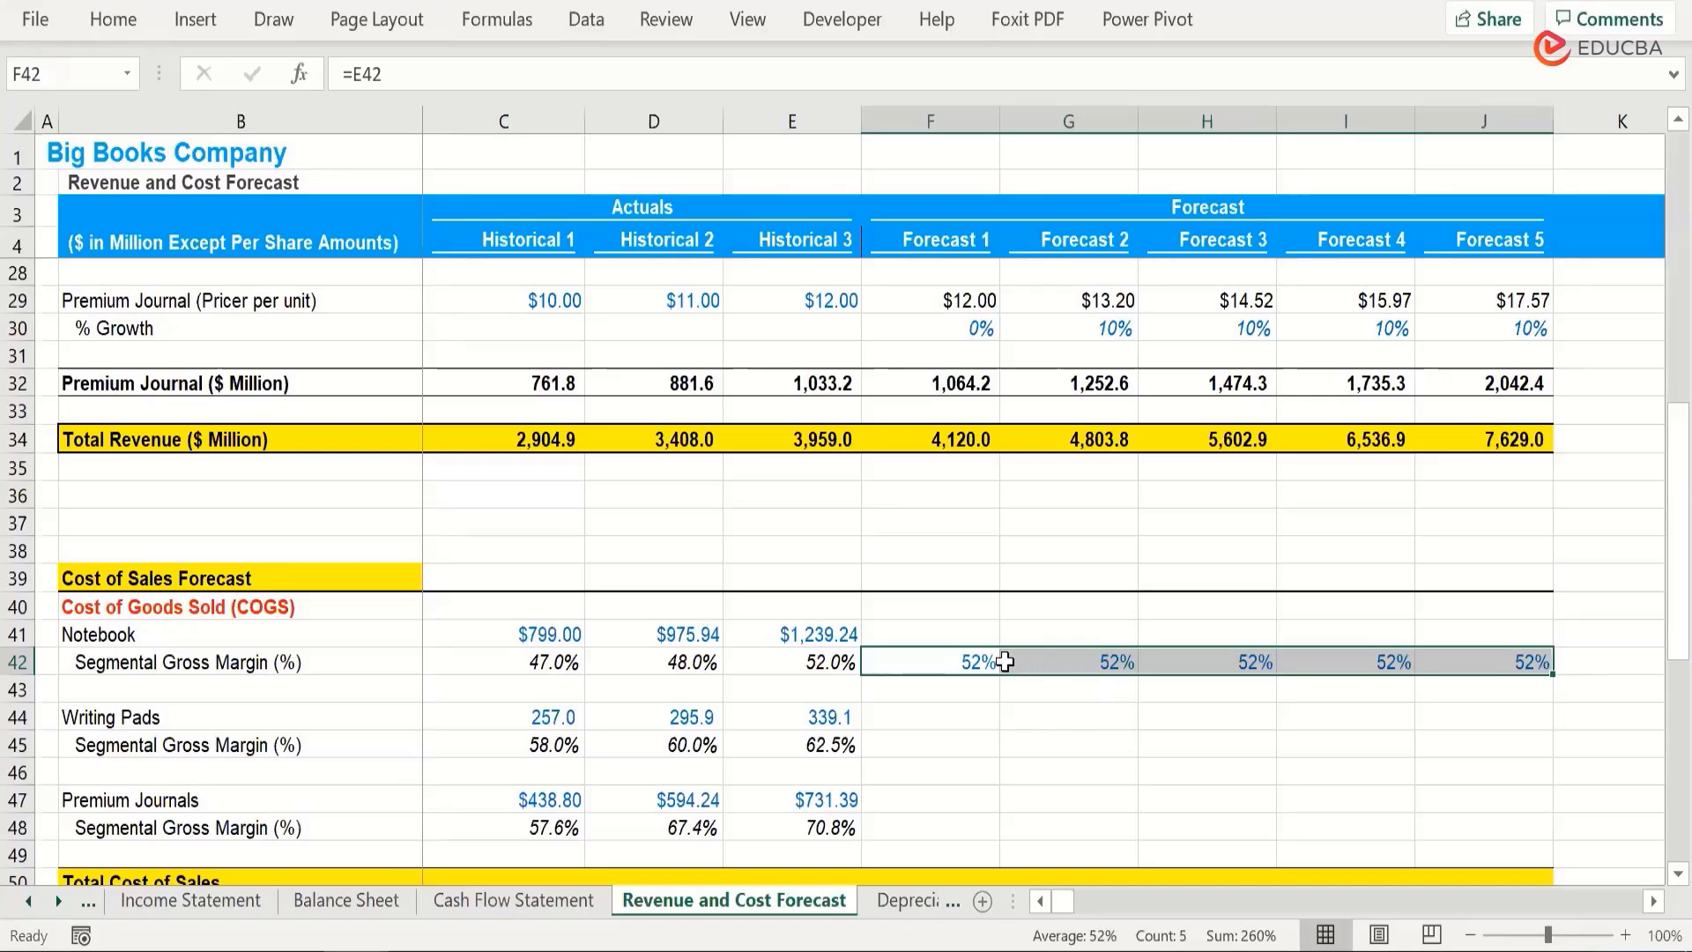
Verify the Forecast 1 margin links to the Historical 3 Notebook margin.
left_click(932, 667)
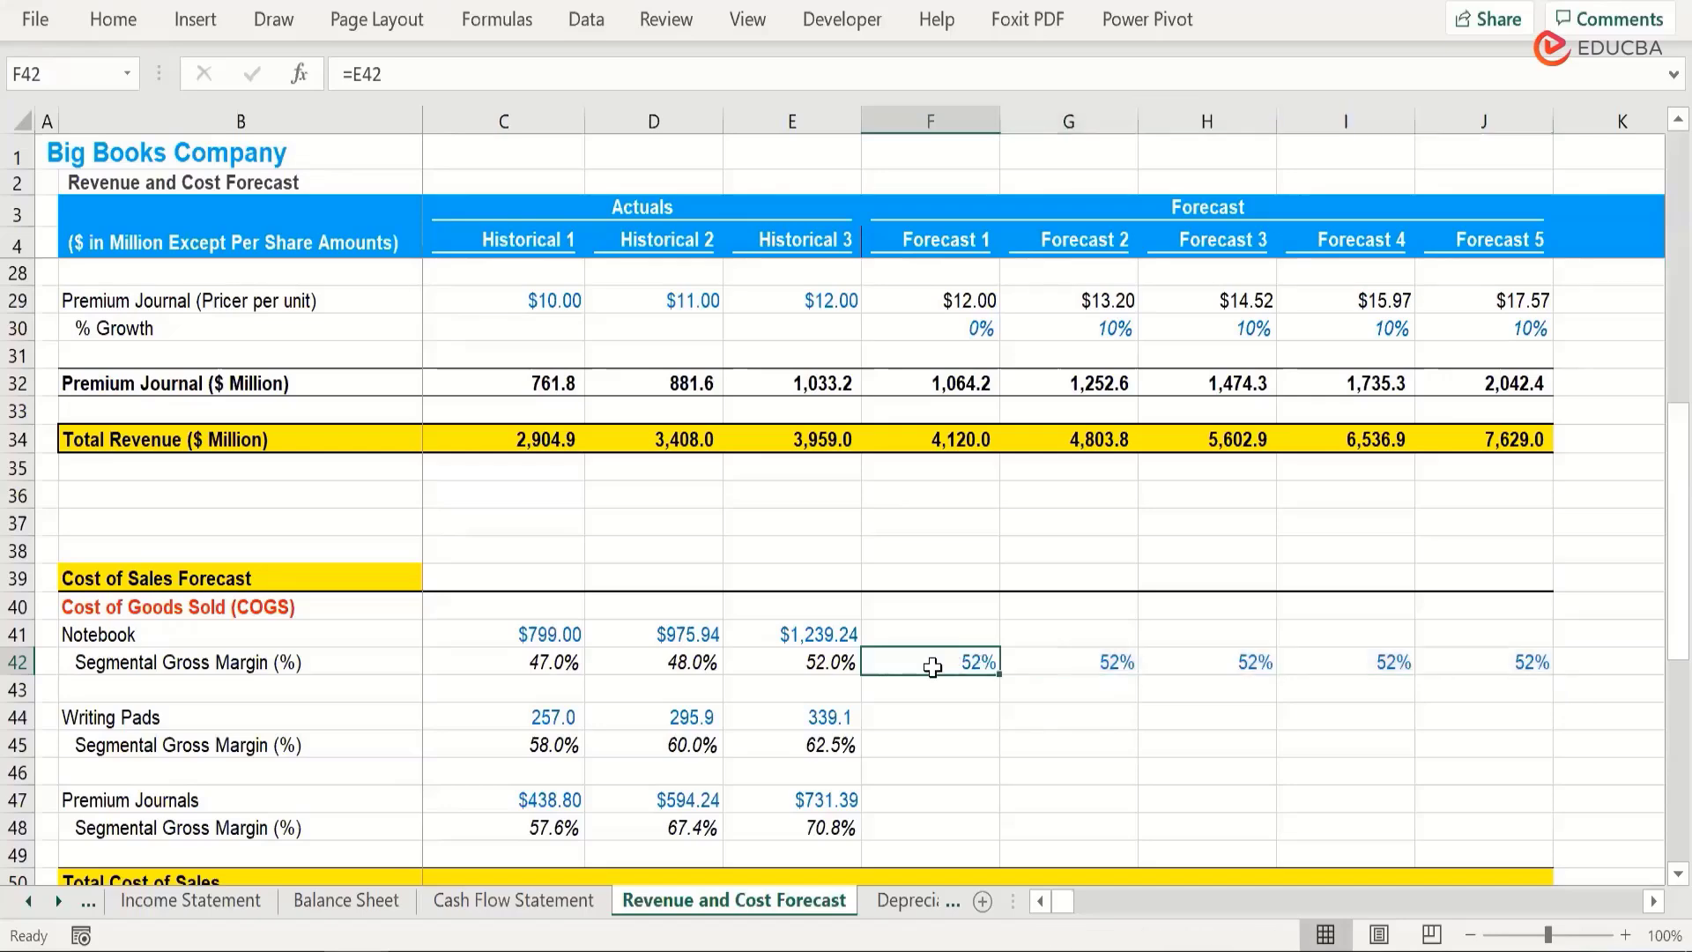
left_click(821, 663)
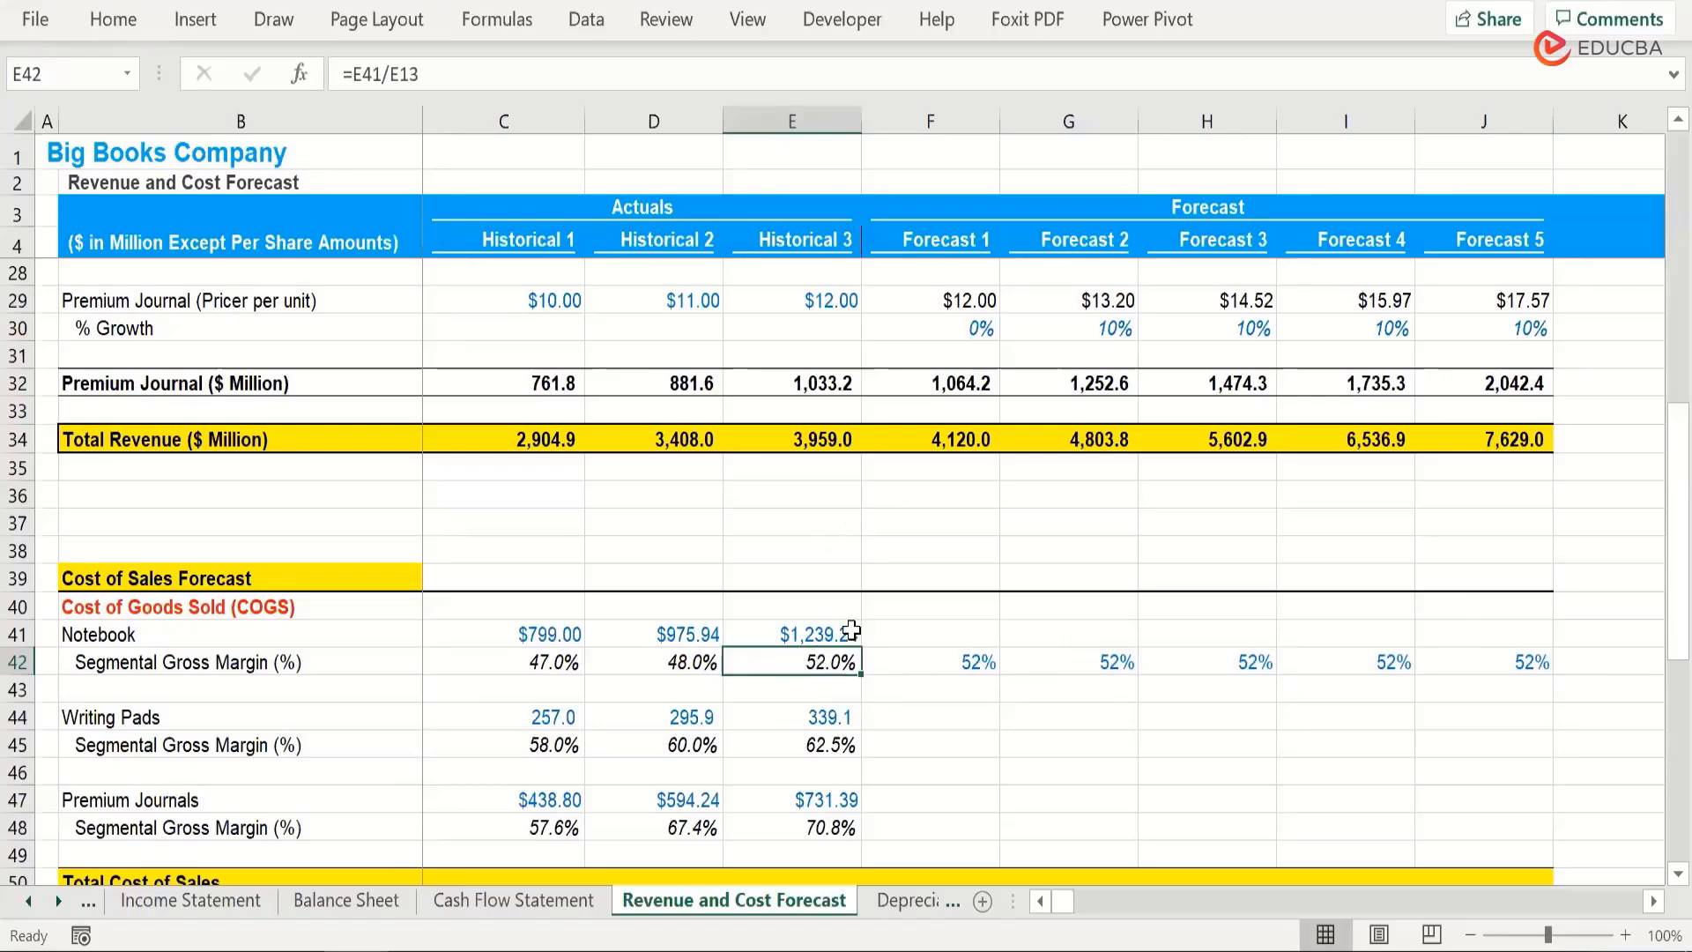
left_click(897, 662)
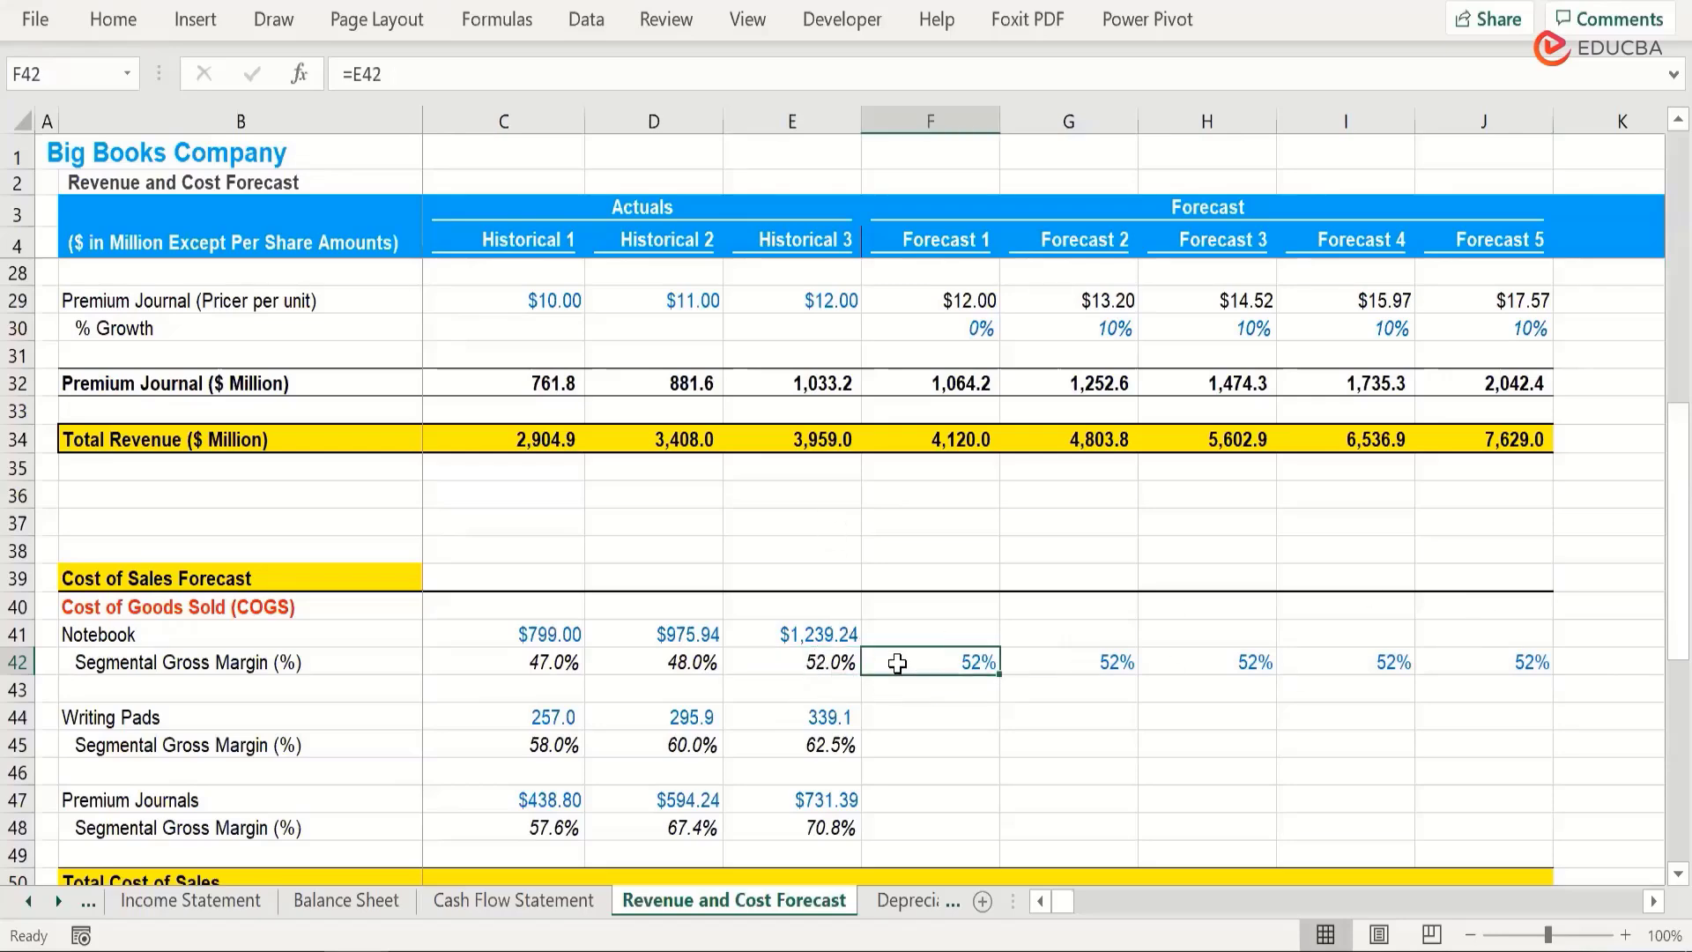